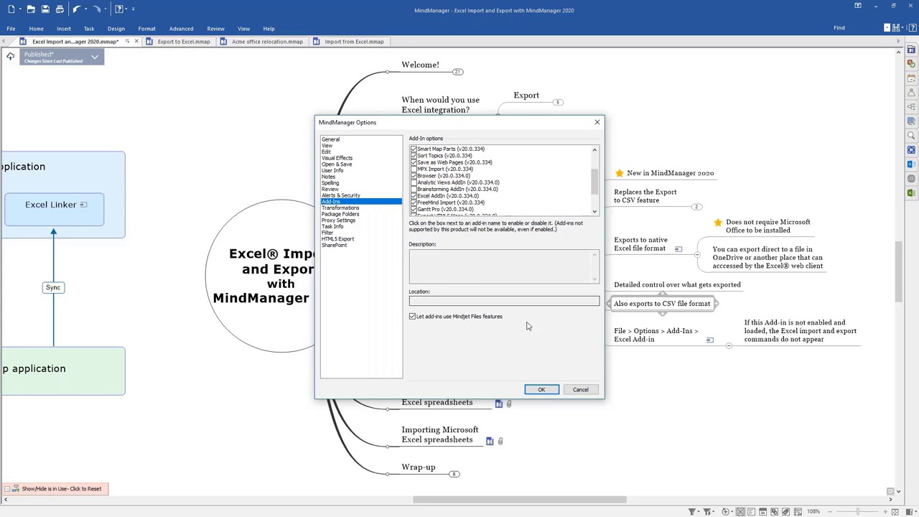
Step: Cancel MindManager Options, expand Import from Excel, then collapse the Excel integration in MindManager 2020 branch
click(580, 392)
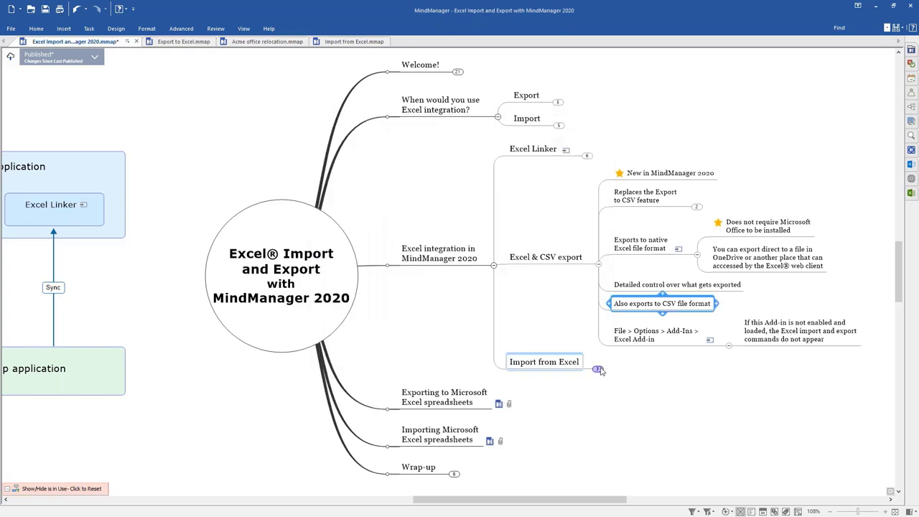
click(600, 370)
drag(769, 398, 697, 355)
click(615, 319)
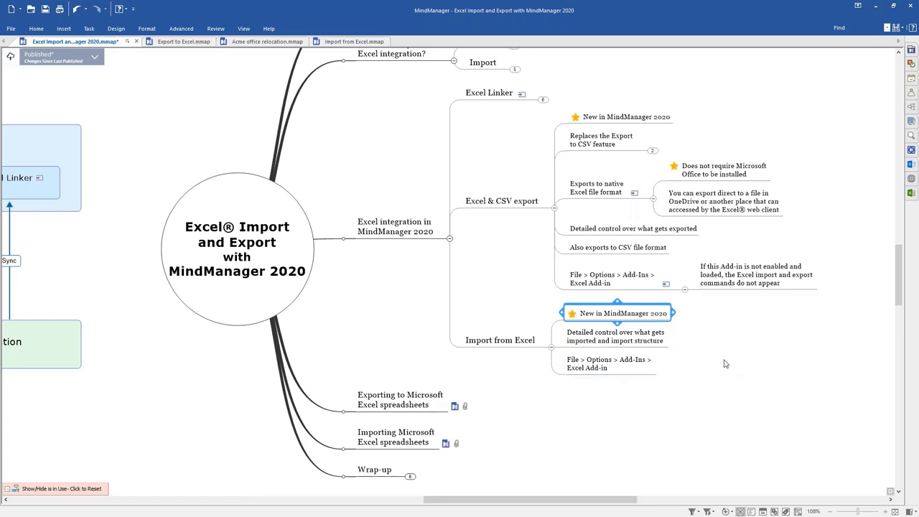
click(450, 240)
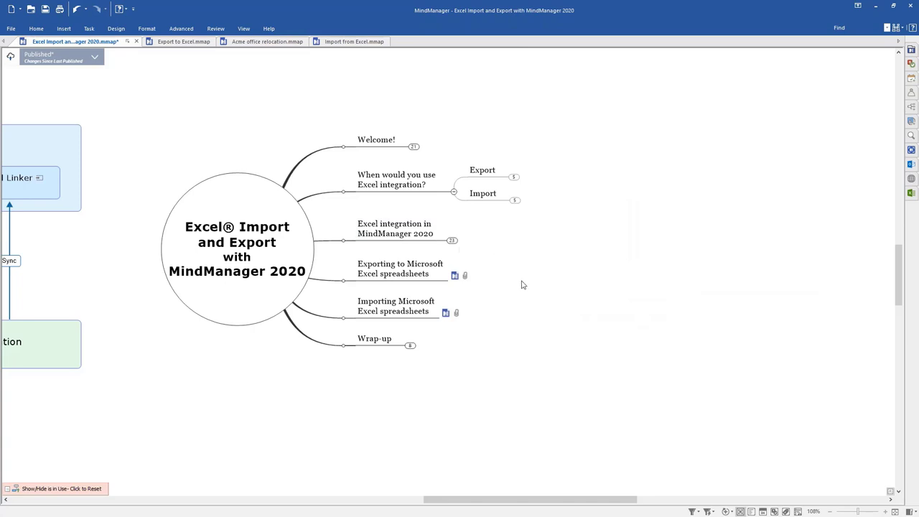
Step: In Export to Excel.mmap, expand 'How do we convert a tree to a table?' and view its diagram
click(185, 43)
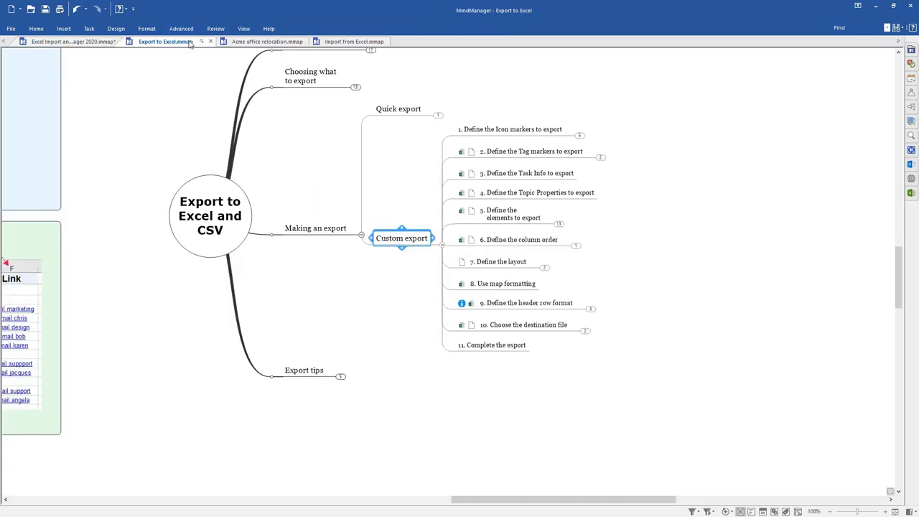
drag(320, 153, 281, 274)
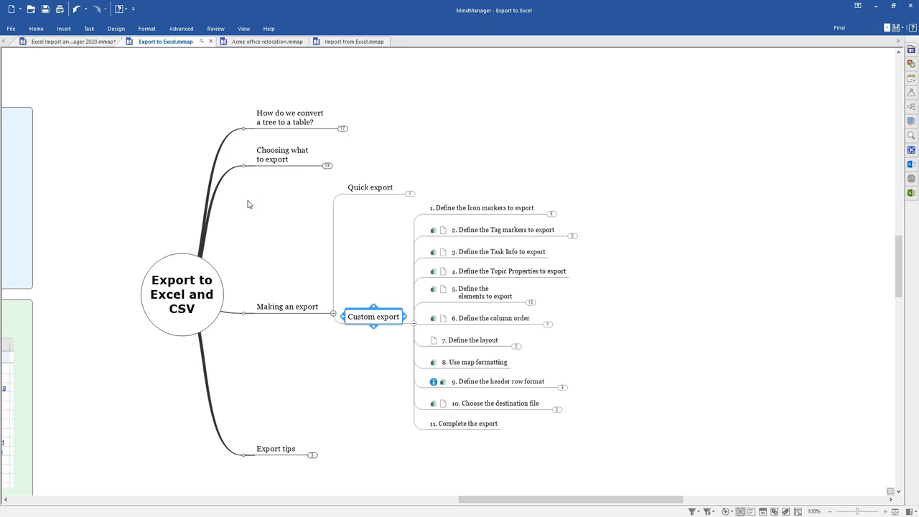
click(343, 128)
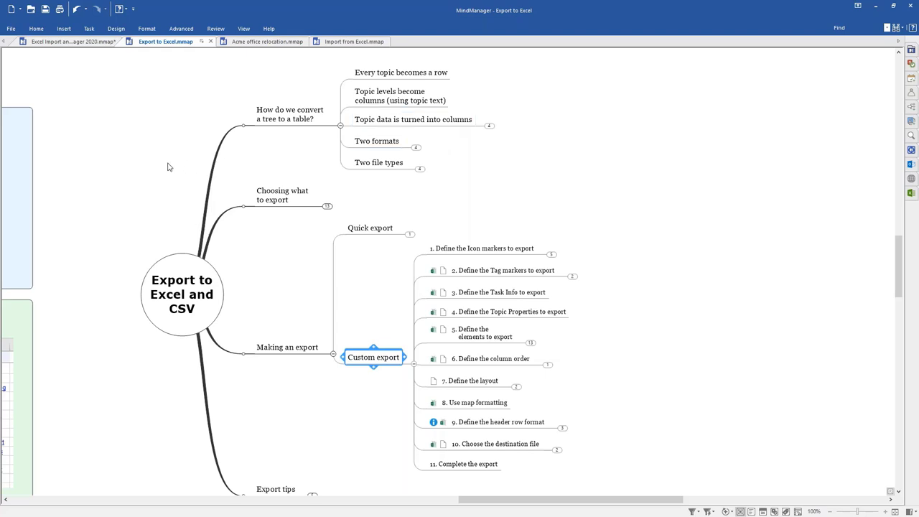
drag(224, 156, 227, 156)
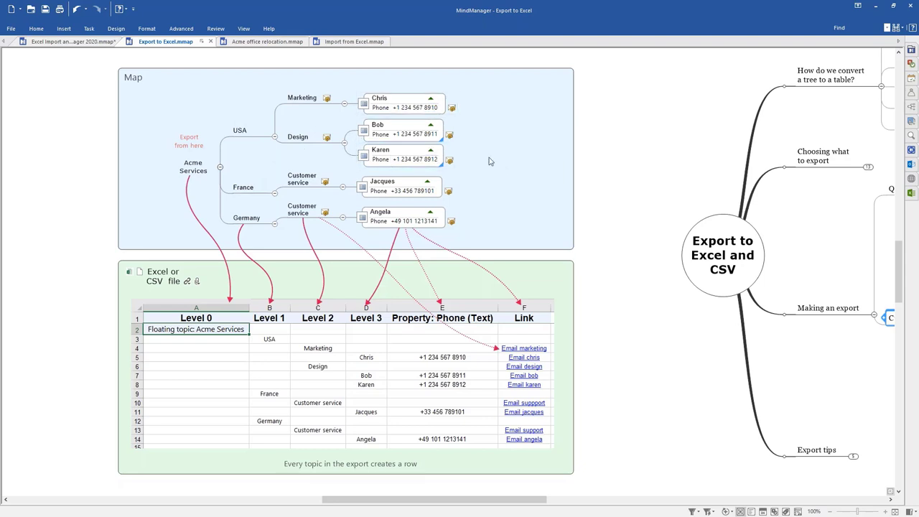
click(414, 107)
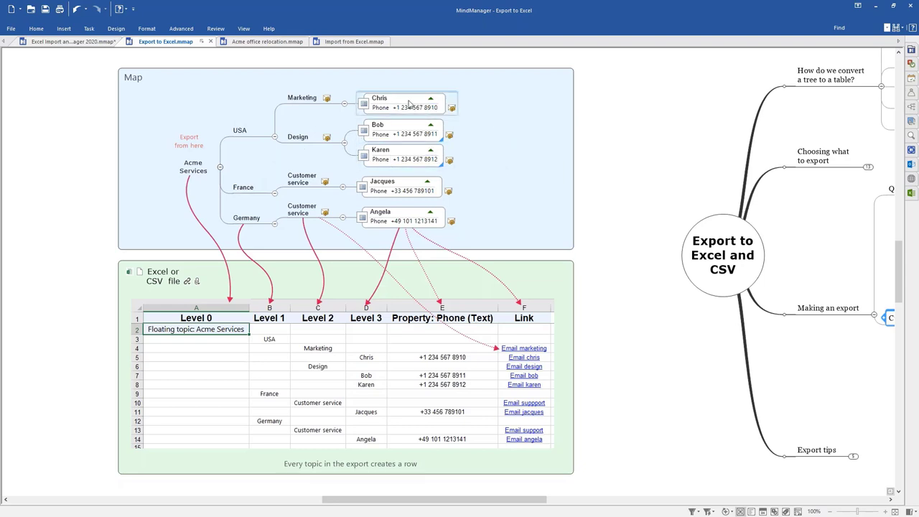
double_click(393, 107)
click(402, 107)
click(491, 174)
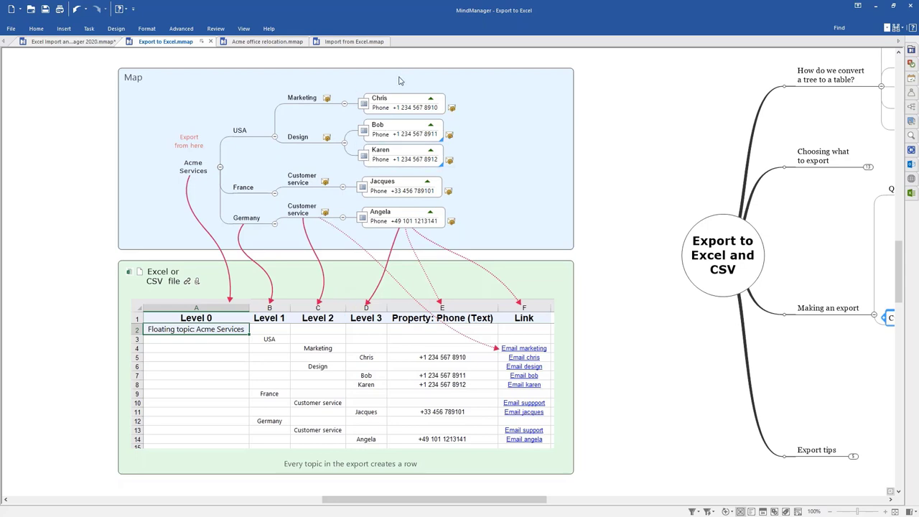
click(406, 221)
click(403, 105)
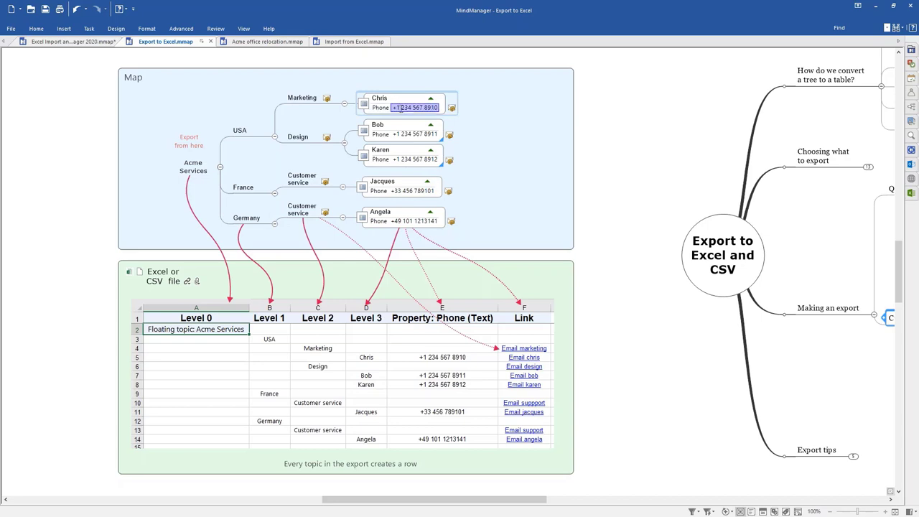
key(Escape)
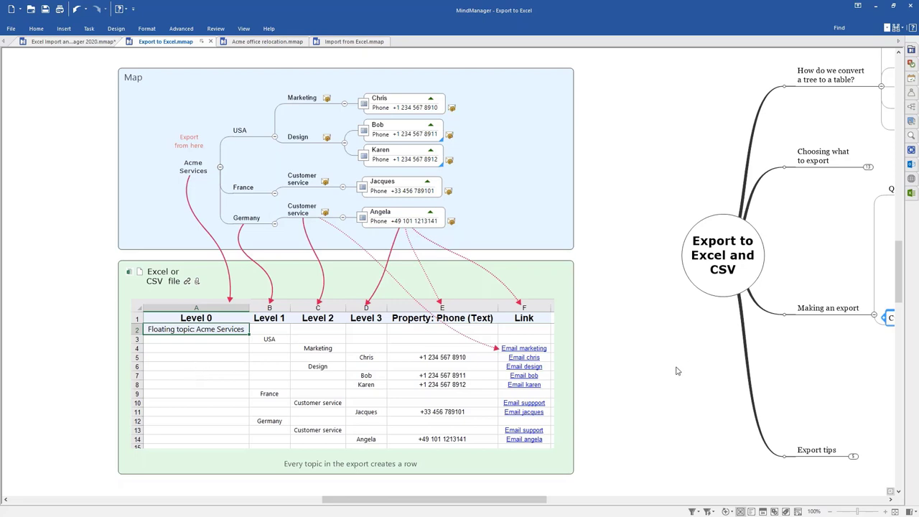
Step: Expand 'Topic data is turned into columns' and delete its Subtopic entry
drag(680, 370, 473, 406)
drag(790, 94, 493, 201)
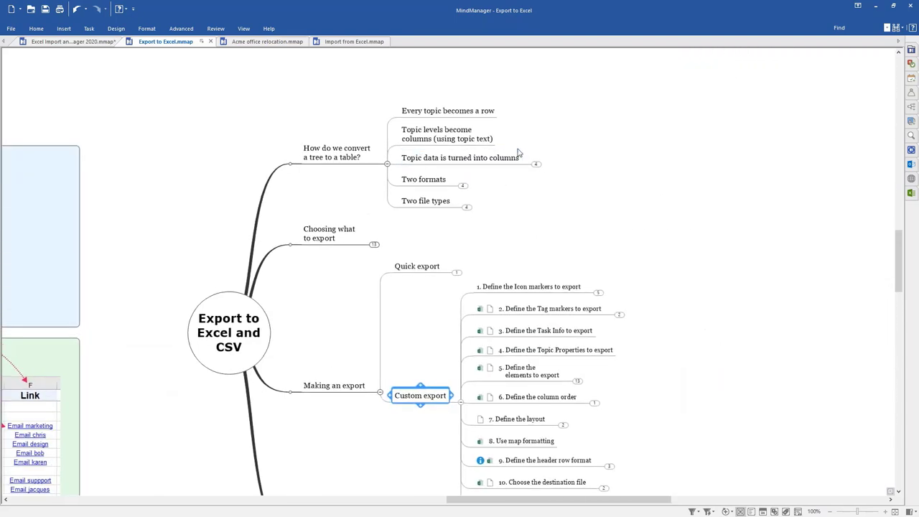
click(536, 165)
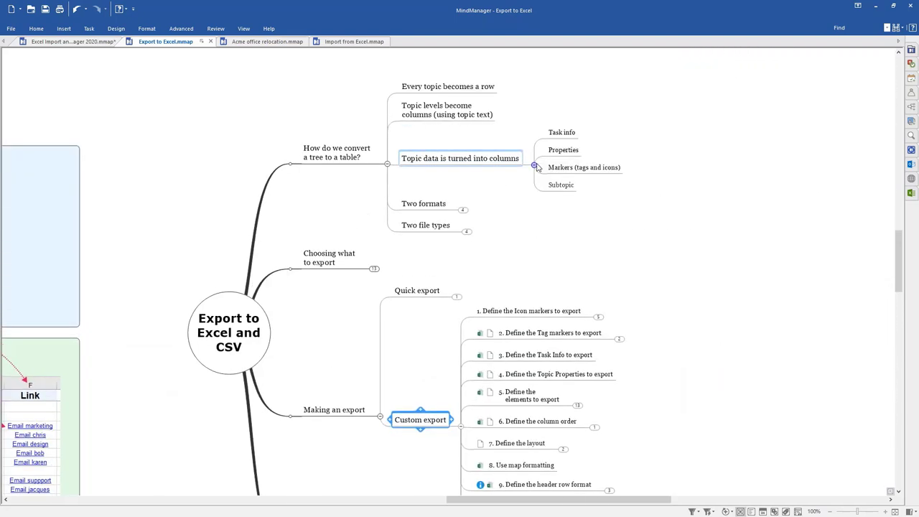
click(562, 187)
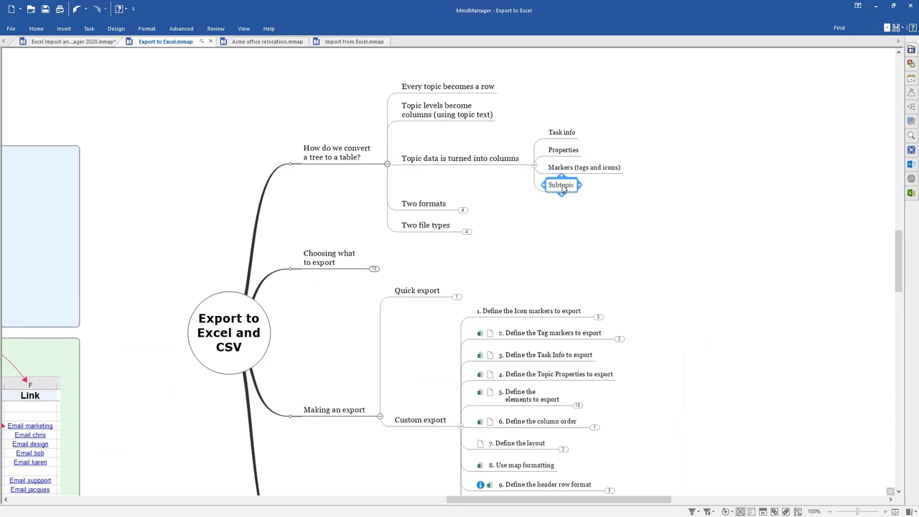
key(Delete)
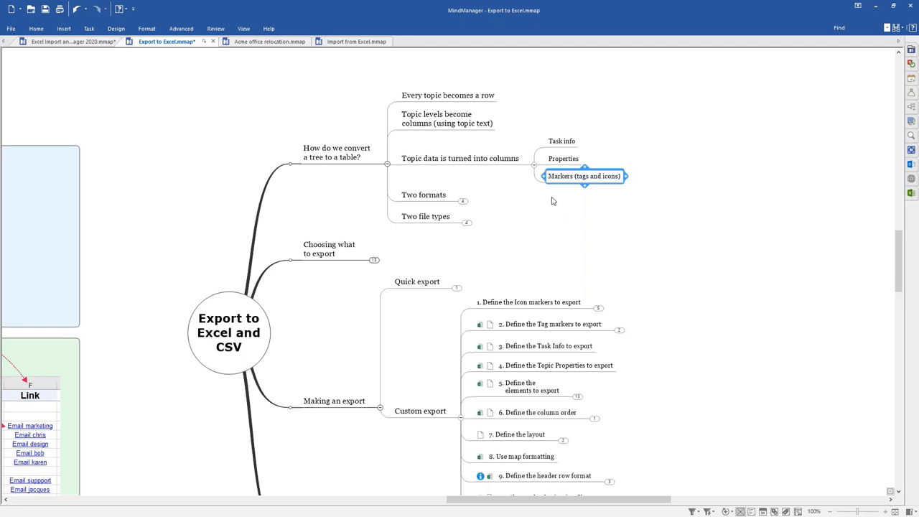
Step: Expand Two formats with its Outline and Pivot table subtopics, then expand Two file types
click(464, 202)
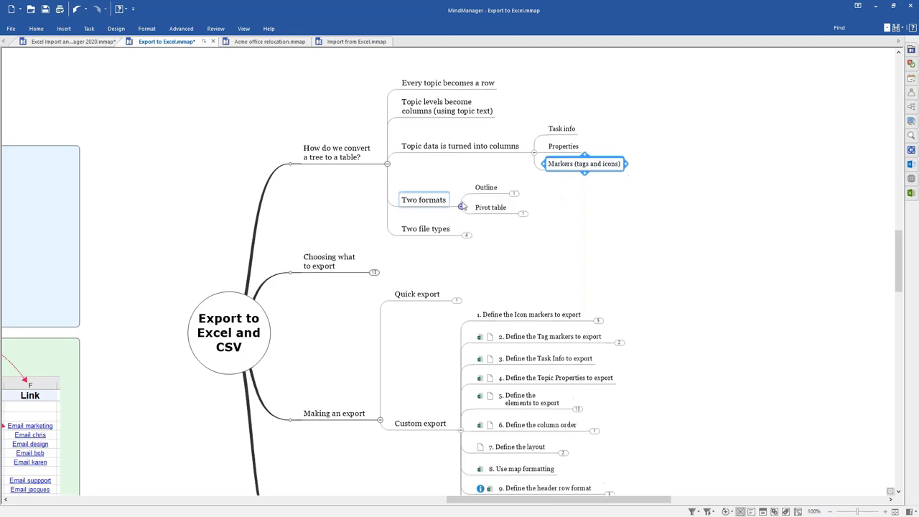
click(514, 195)
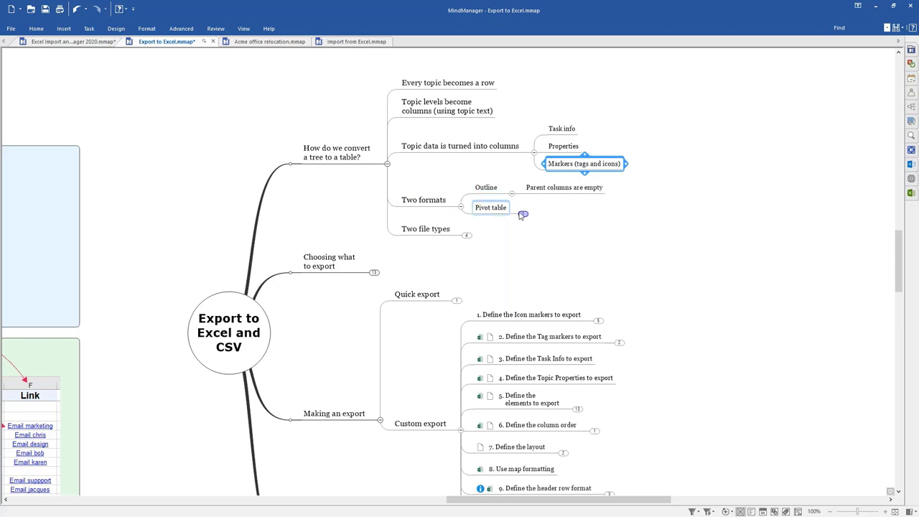
click(523, 215)
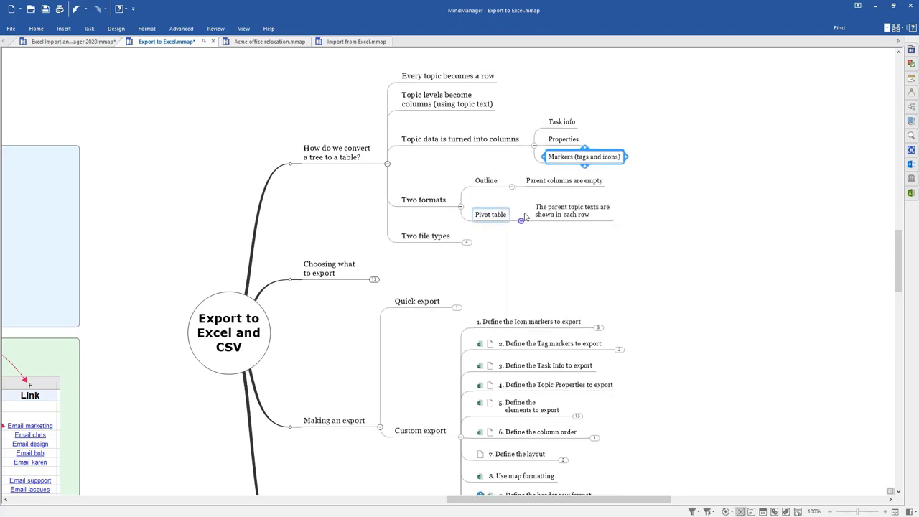
click(564, 182)
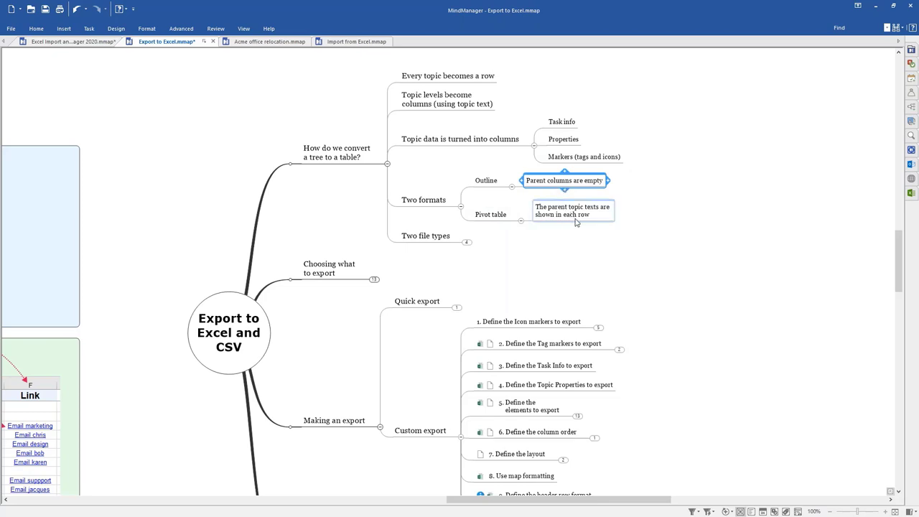
click(467, 243)
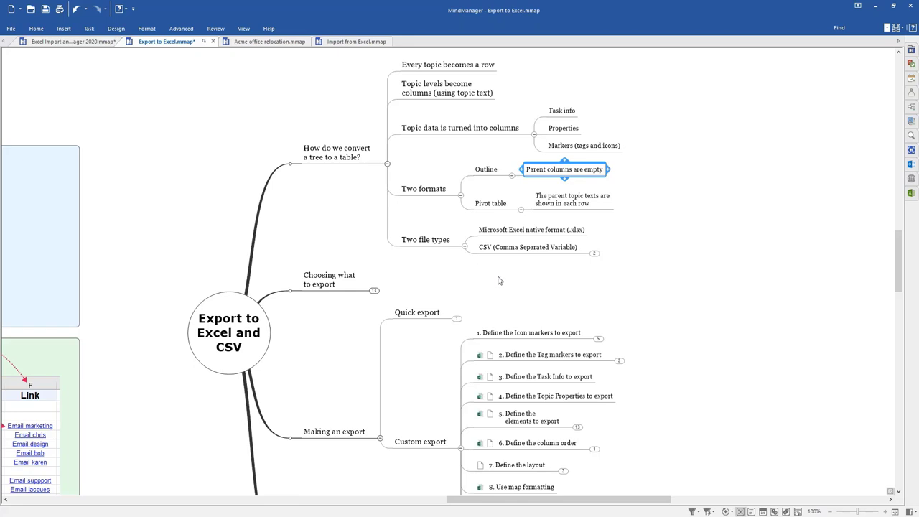
click(387, 165)
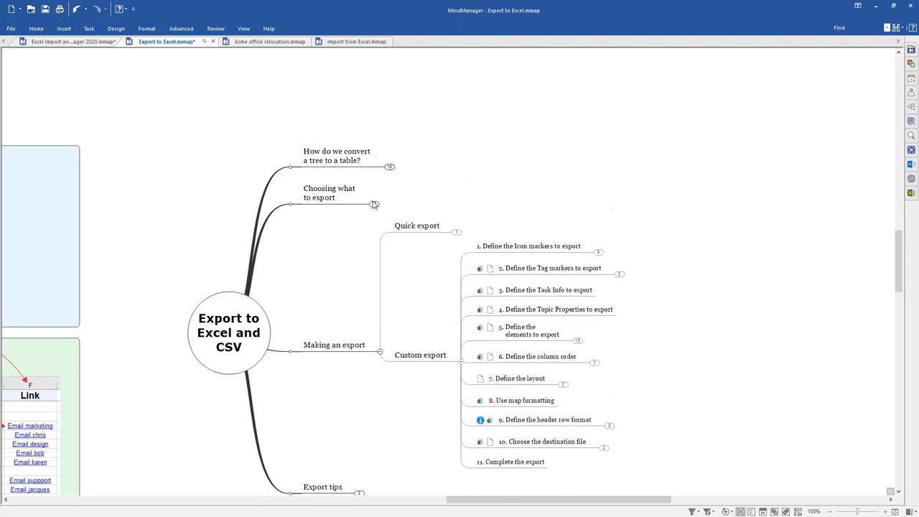
click(373, 204)
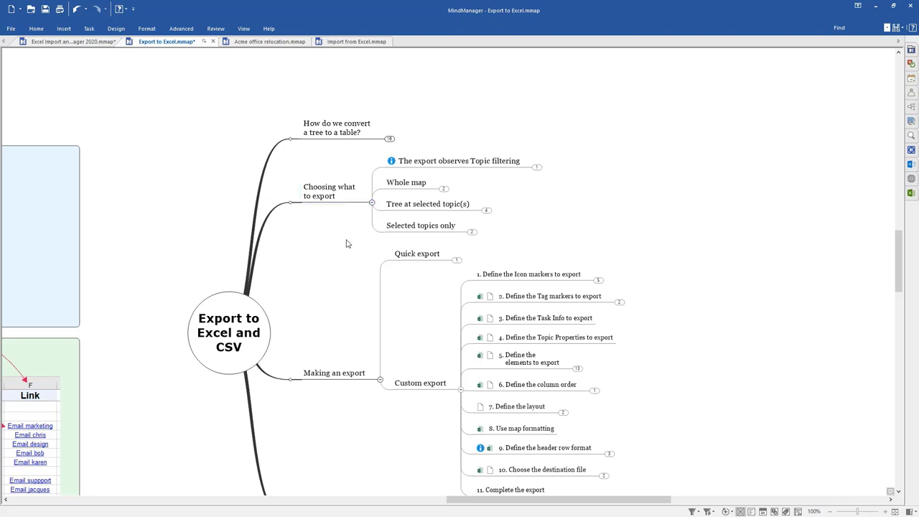
drag(347, 244, 355, 241)
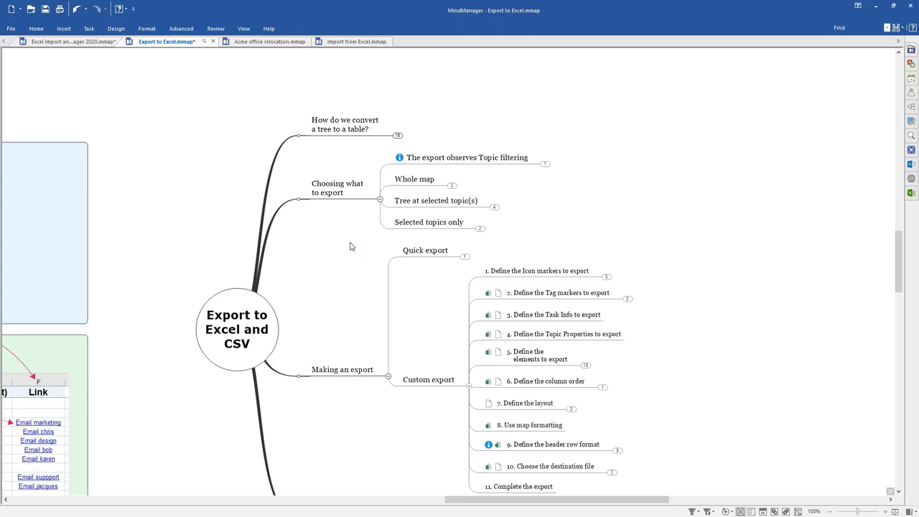
Step: Expand Topic filtering, Whole map and Selected topics only, then select the note on filtering before exporting
click(545, 165)
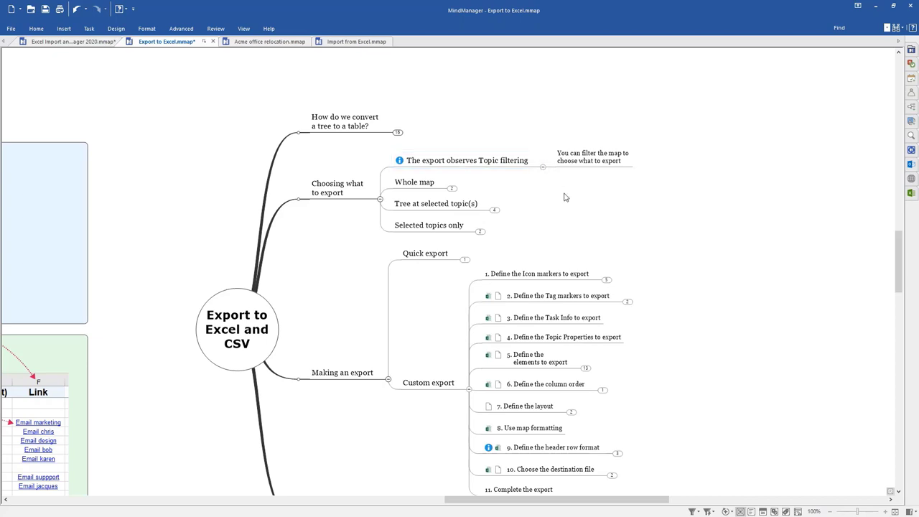
click(452, 189)
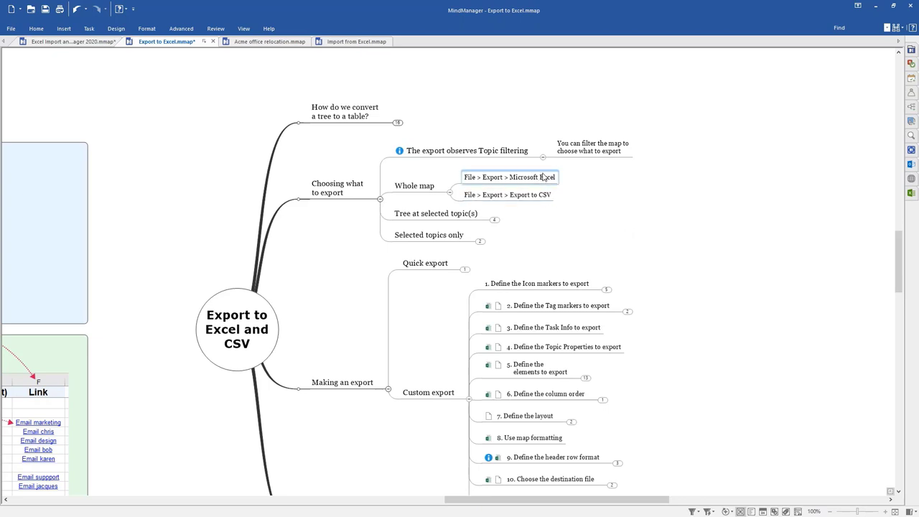
click(480, 242)
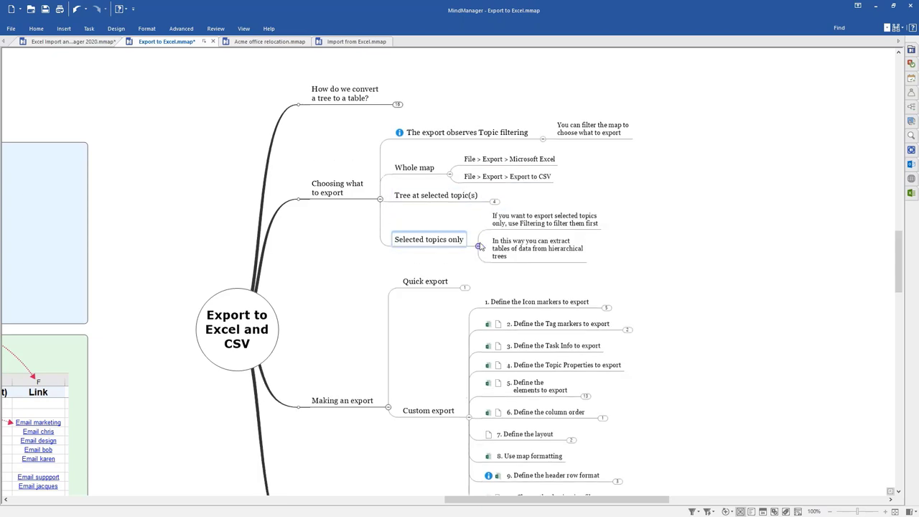
click(425, 245)
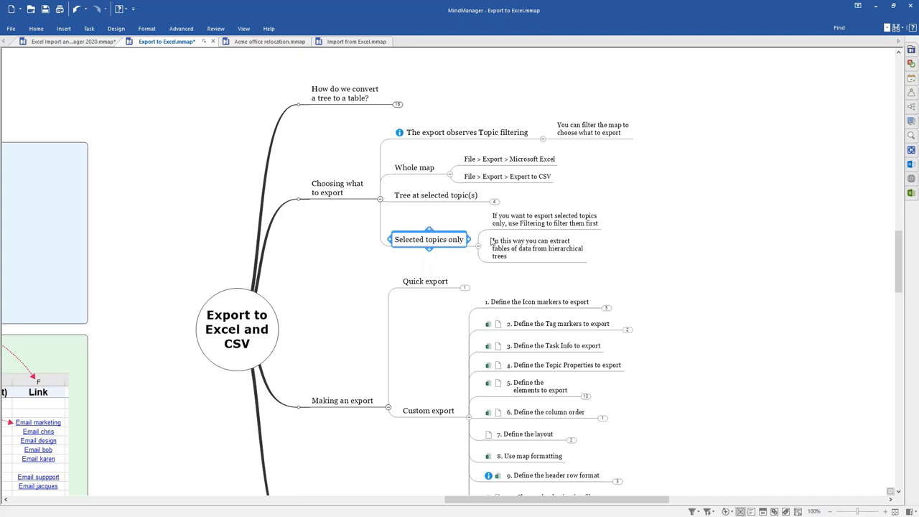
click(545, 227)
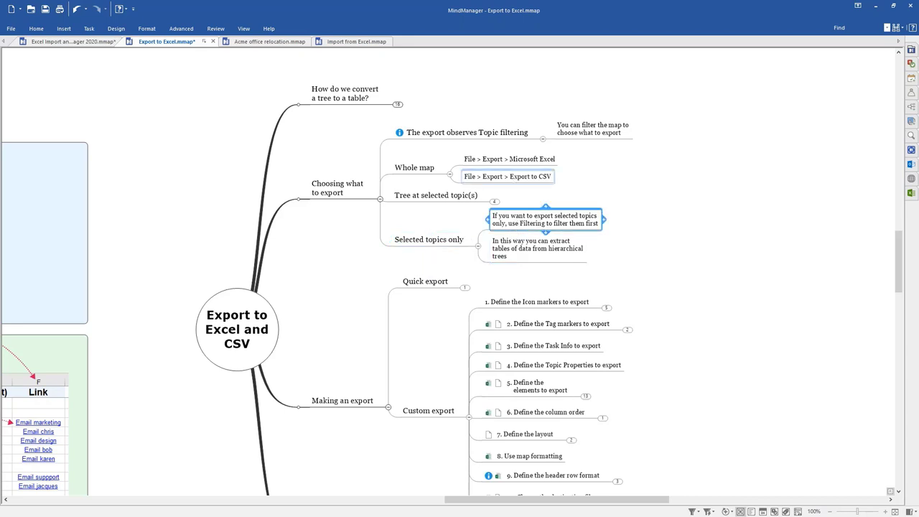
right_click(544, 224)
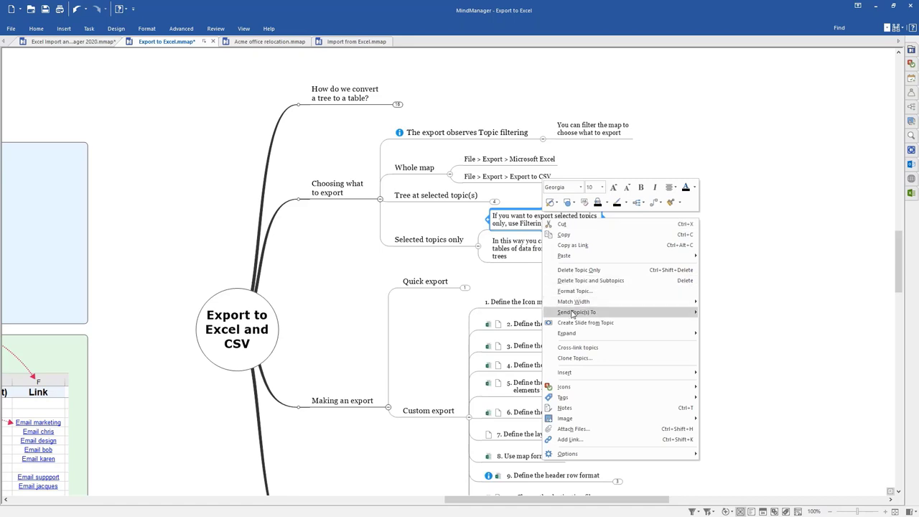
mouse_move(573, 314)
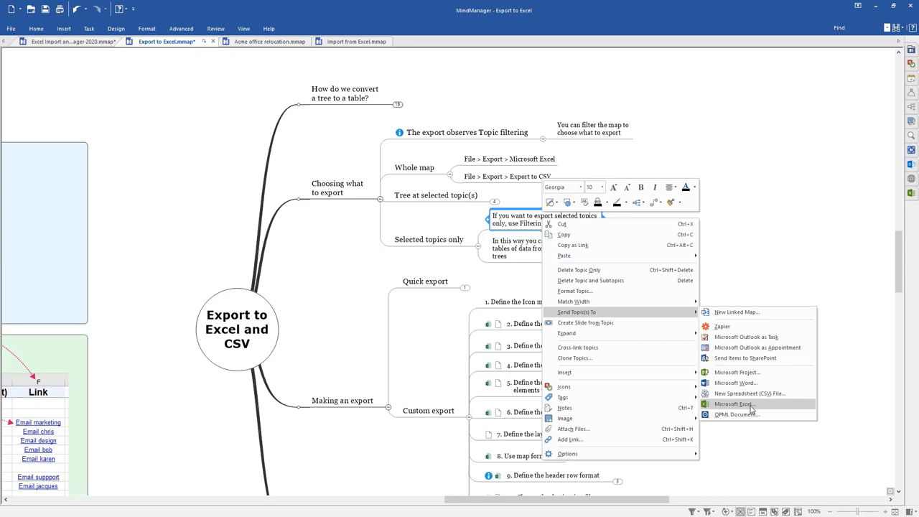
click(11, 28)
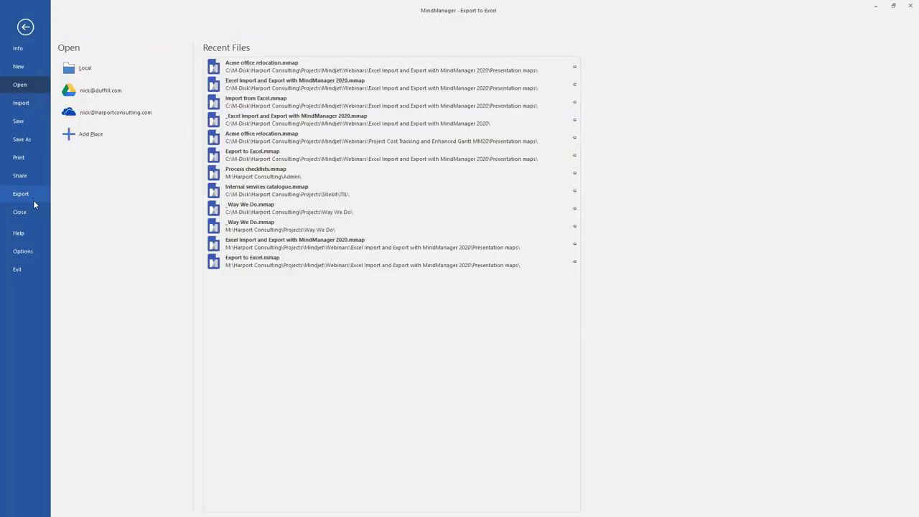
click(33, 200)
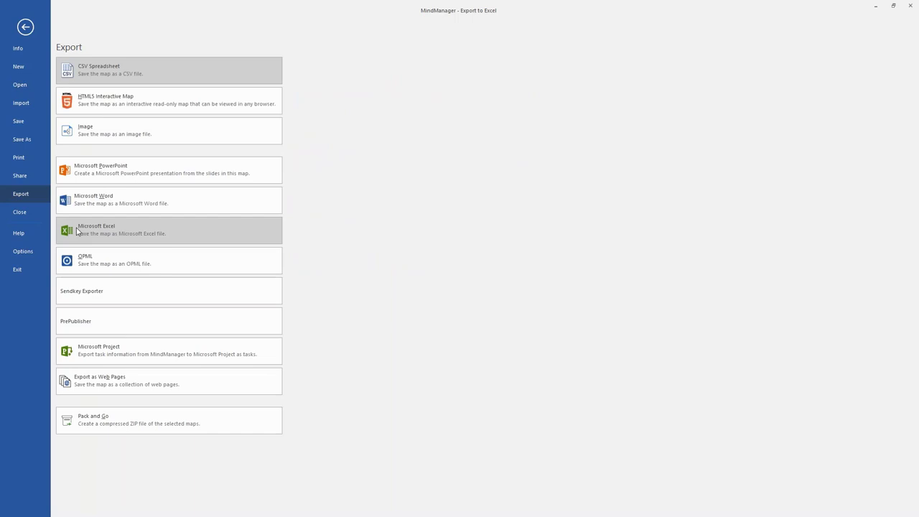
click(29, 29)
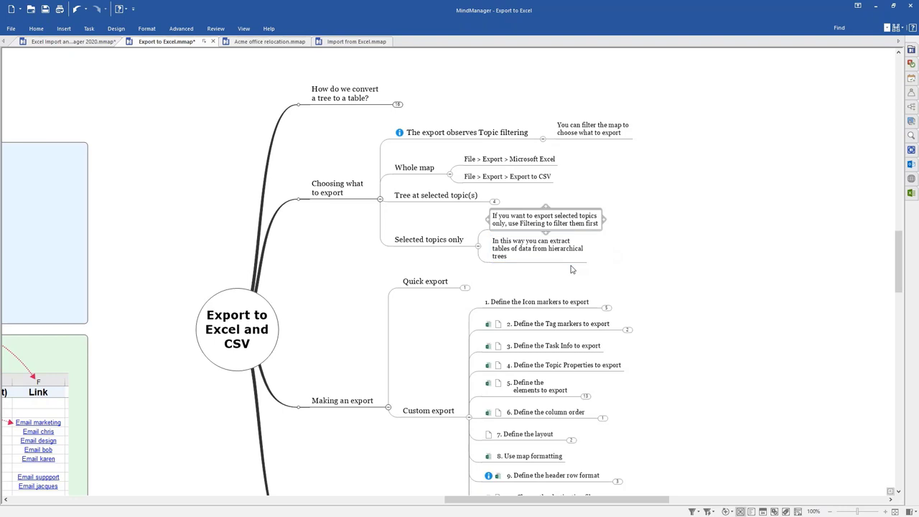
right_click(542, 224)
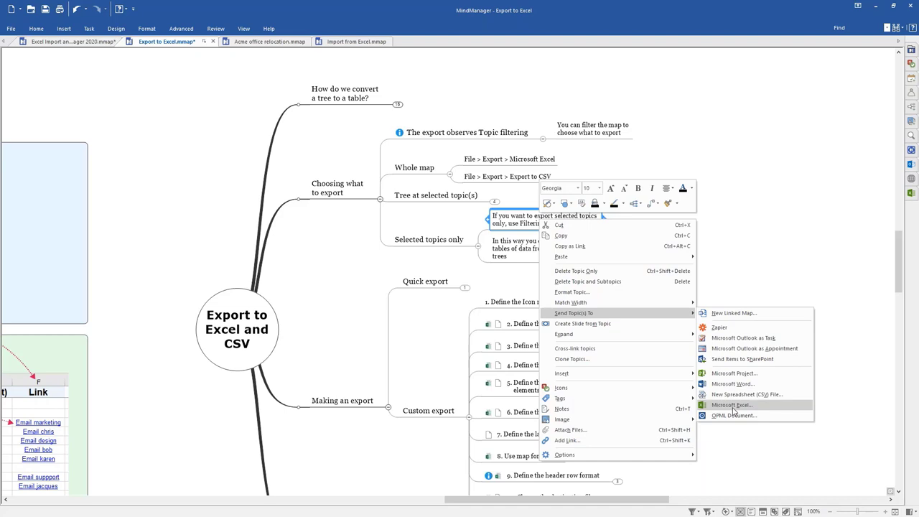
click(812, 256)
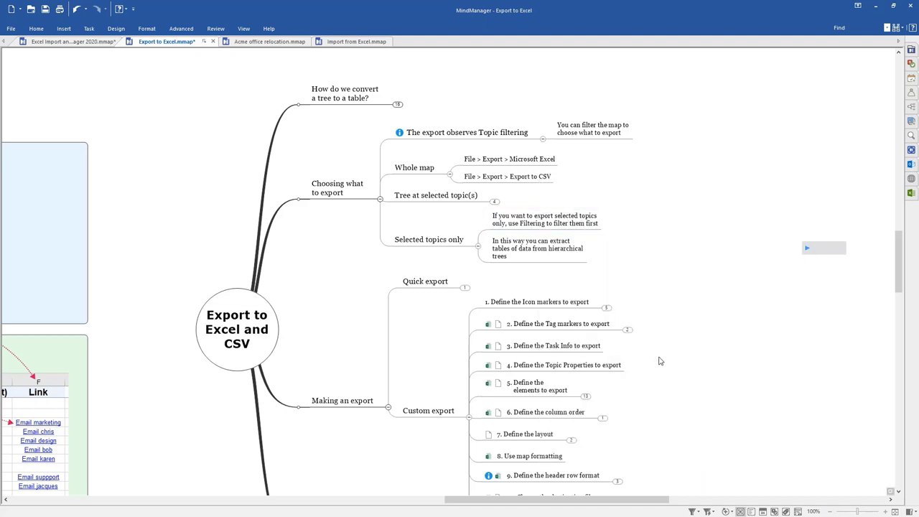
Step: Expand Quick export, select Custom export, then switch to the Acme office relocation.mmap map
drag(666, 352, 736, 220)
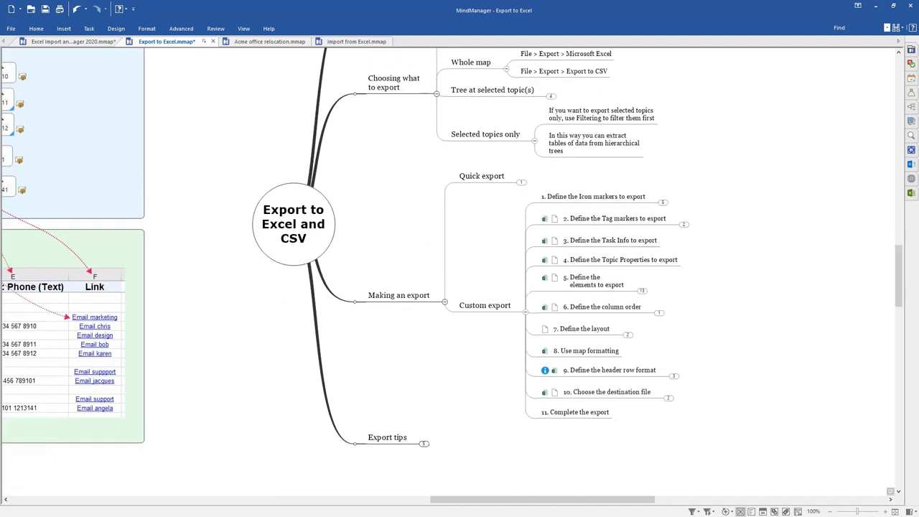
click(522, 183)
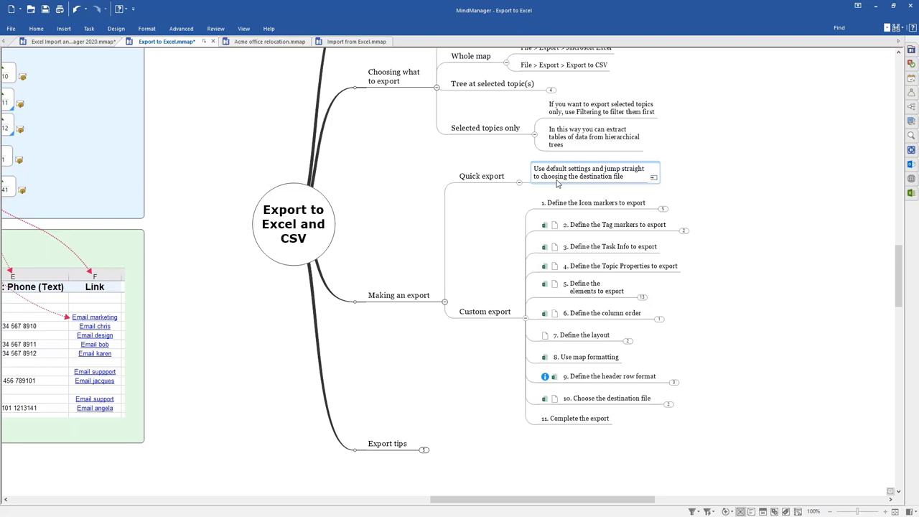
click(487, 311)
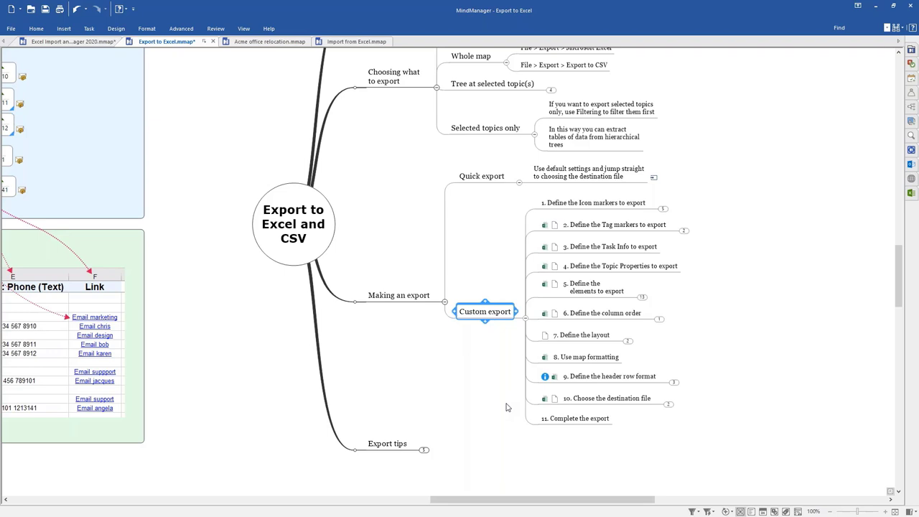
click(273, 43)
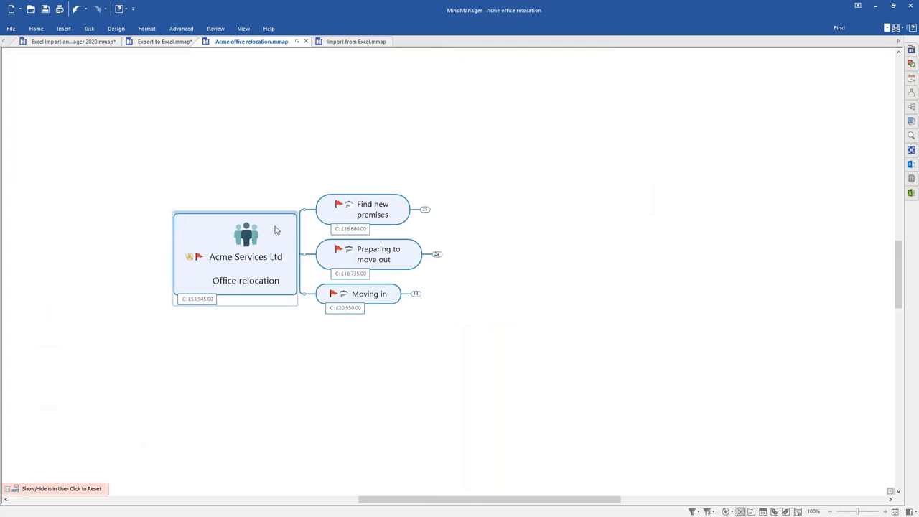
Step: Expand the Acme Services Ltd central topic two further levels to show its tasks
click(275, 230)
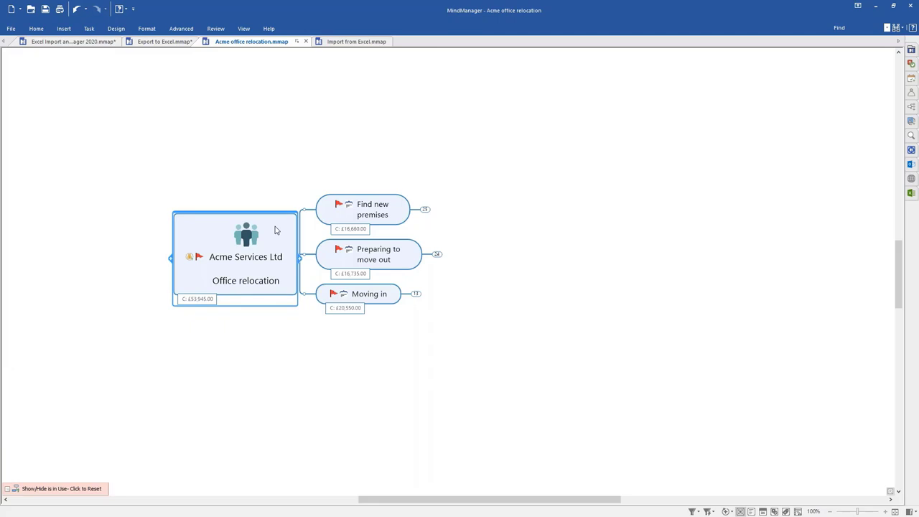
key(ctrl+shift+2)
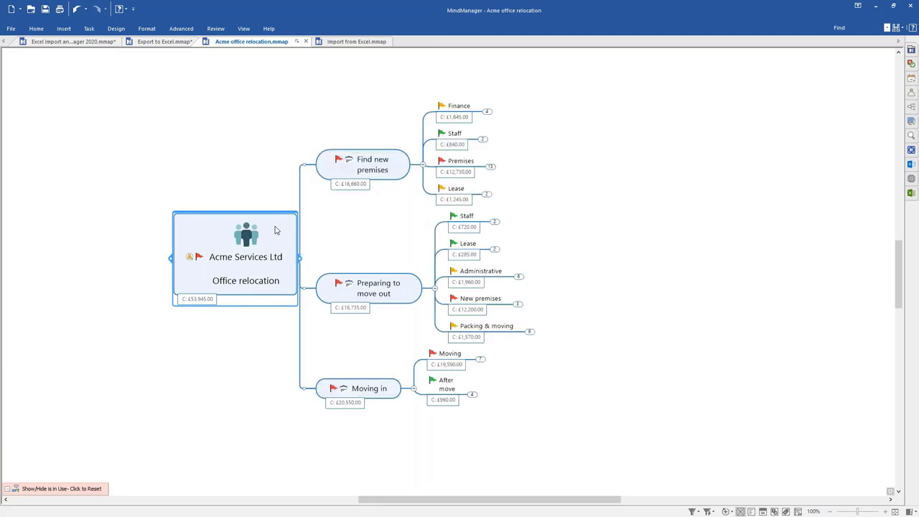
key(ctrl+shift+3)
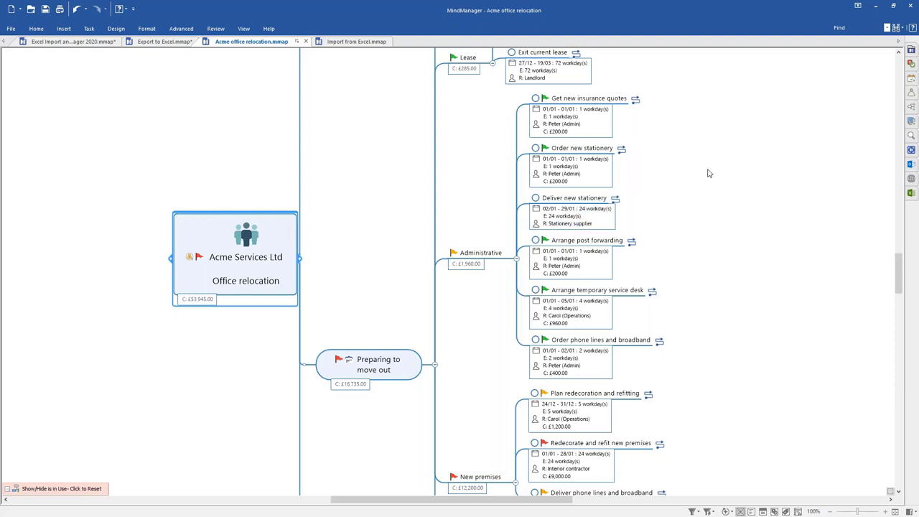
Step: Pan the relocation map to review the Administrative, Staff and Lease task branches
drag(713, 165, 684, 213)
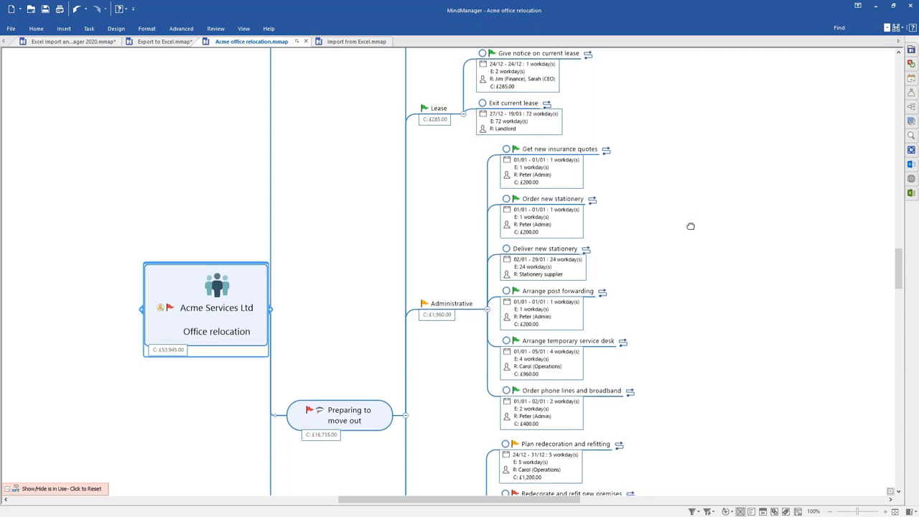
drag(691, 226, 680, 186)
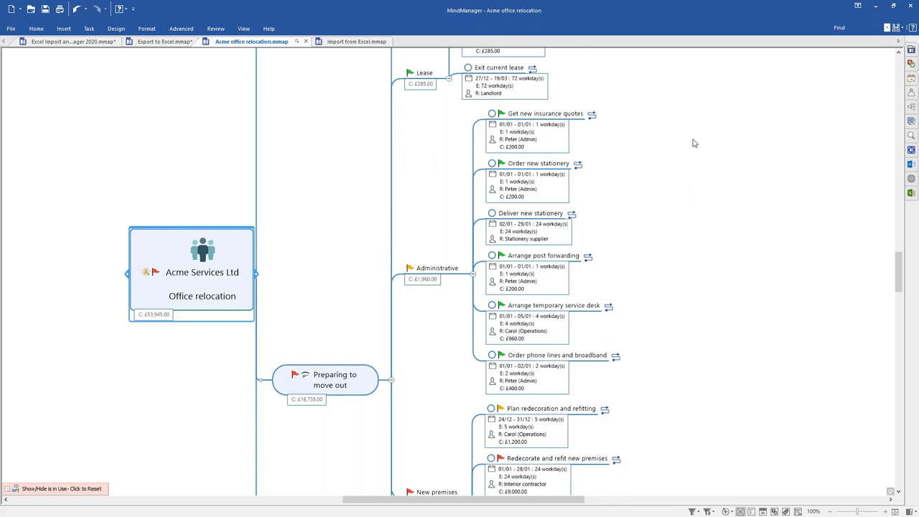
drag(694, 143, 632, 234)
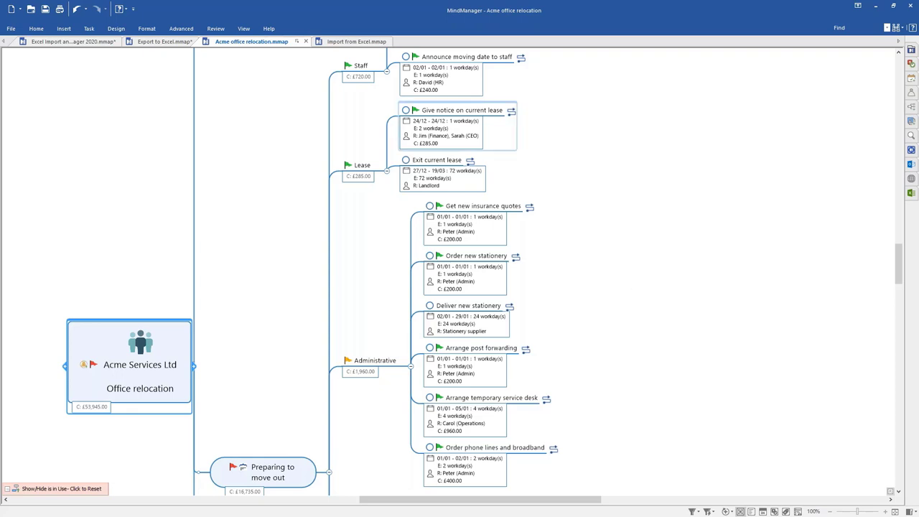
Step: Apply a Power Filter showing only topics with any Progress marker
click(244, 29)
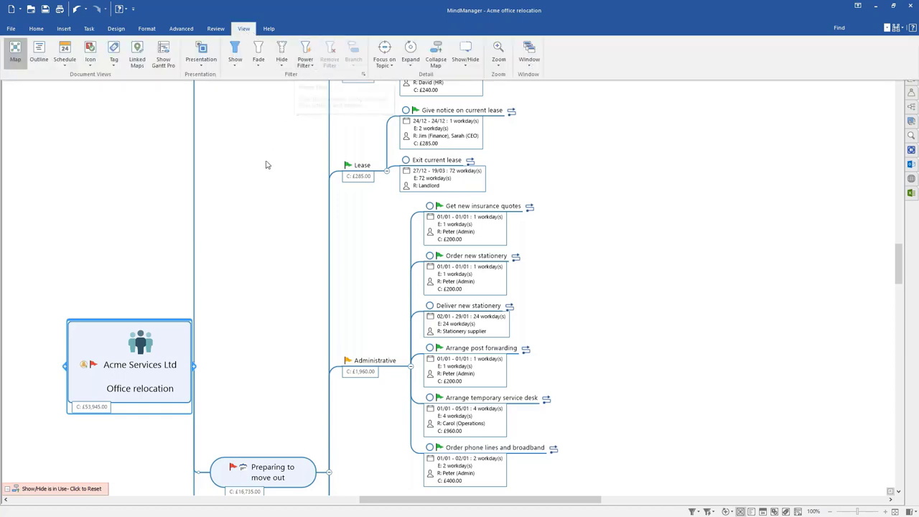
click(306, 63)
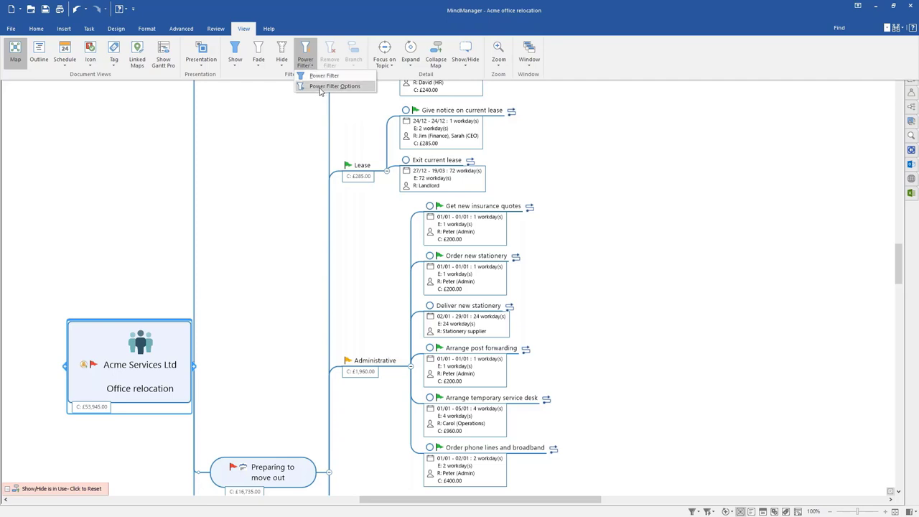
click(325, 78)
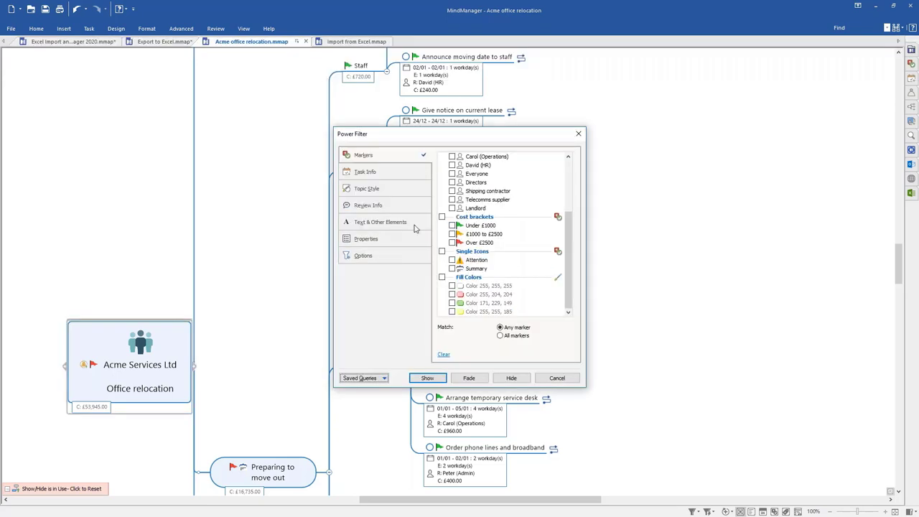
scroll(546, 235, up, 1)
scroll(546, 235, up, 3)
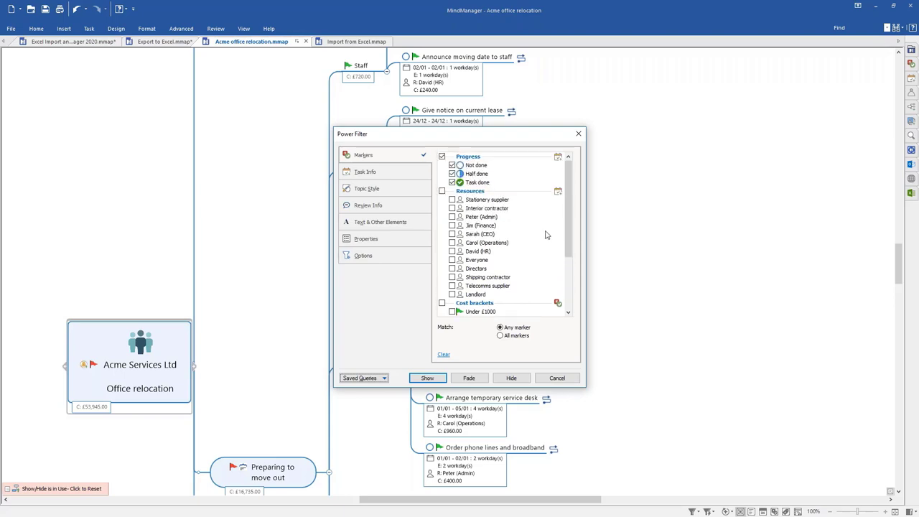
click(443, 157)
click(427, 379)
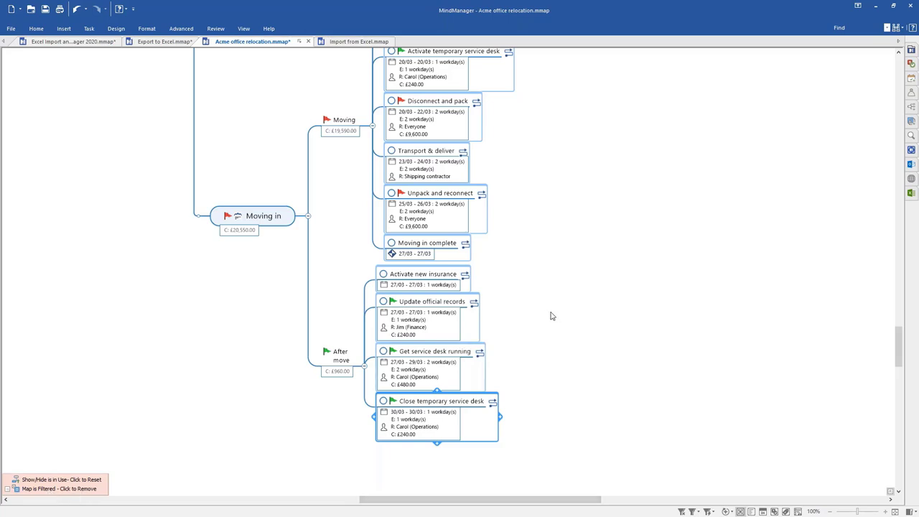
Step: Send the filtered task topics to Microsoft Excel as a custom export, advancing past Icons to Tags
right_click(436, 195)
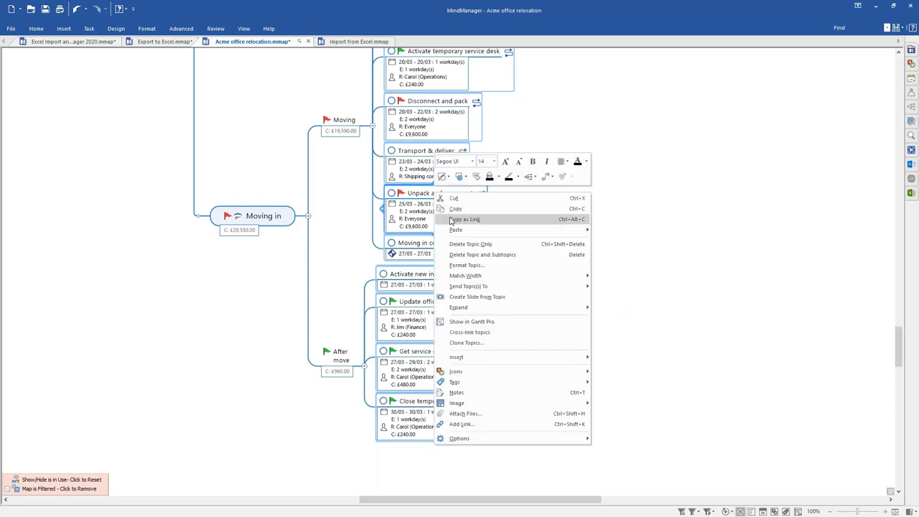
mouse_move(479, 288)
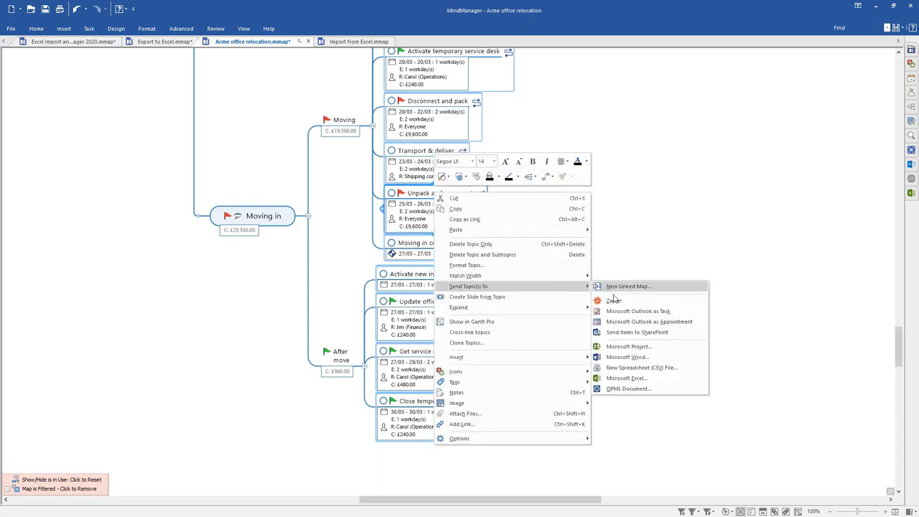
click(620, 381)
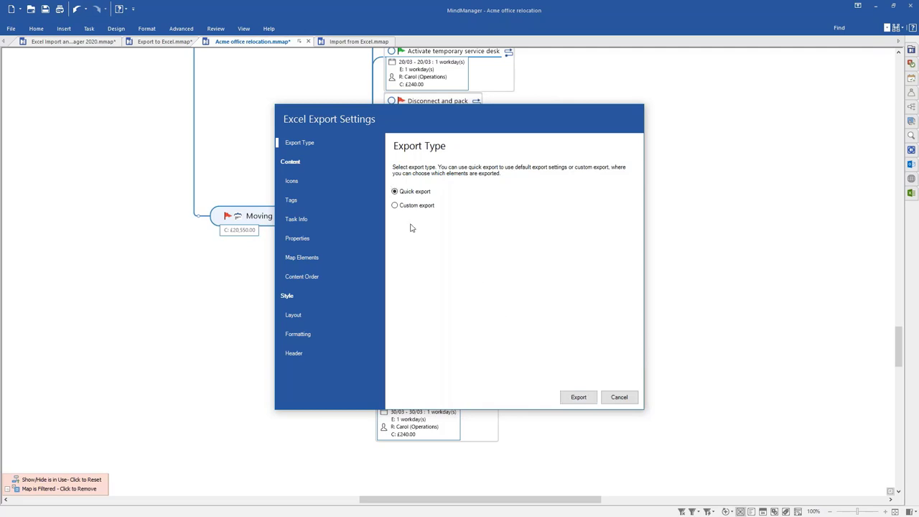
click(395, 206)
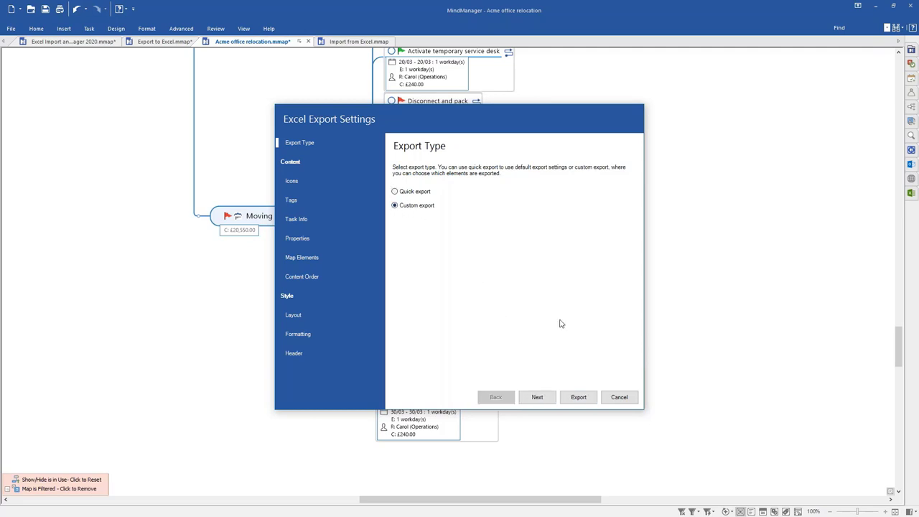
click(540, 401)
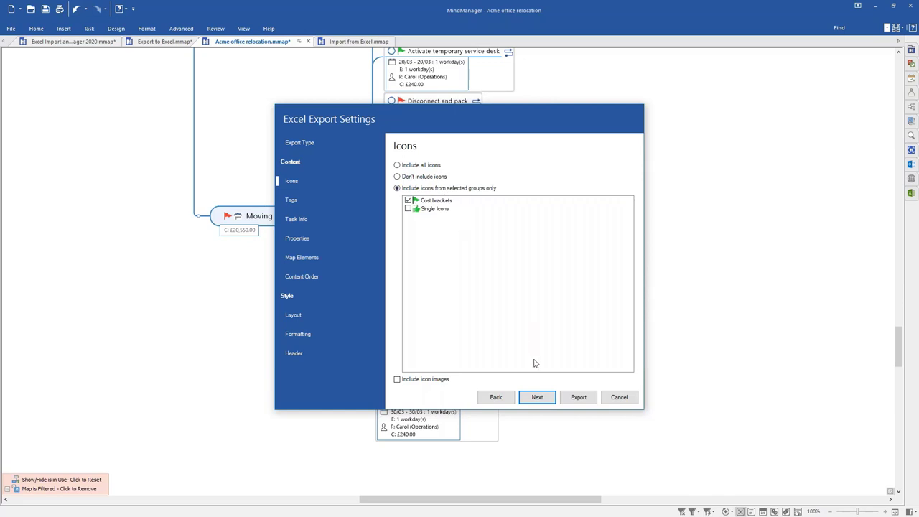
click(540, 401)
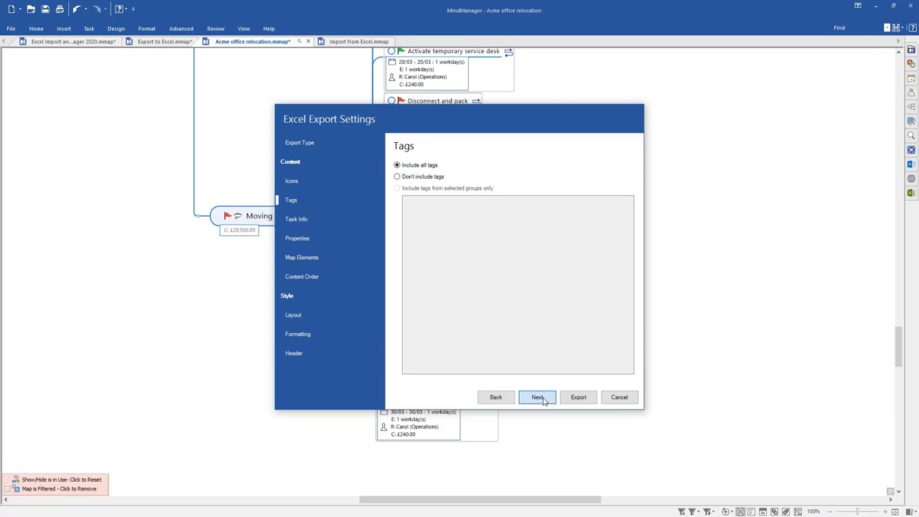
Step: Keep all tags and the selected task info without Dependency, advancing to the Properties page
click(543, 401)
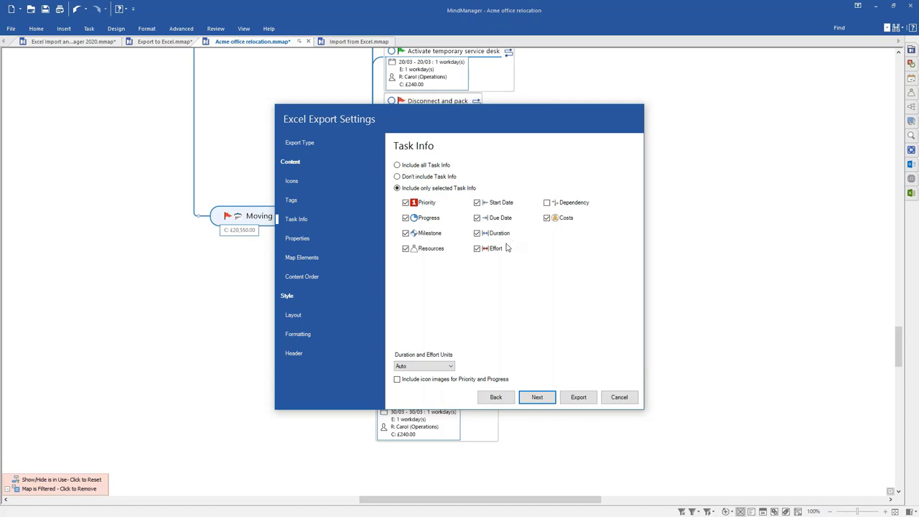
click(538, 398)
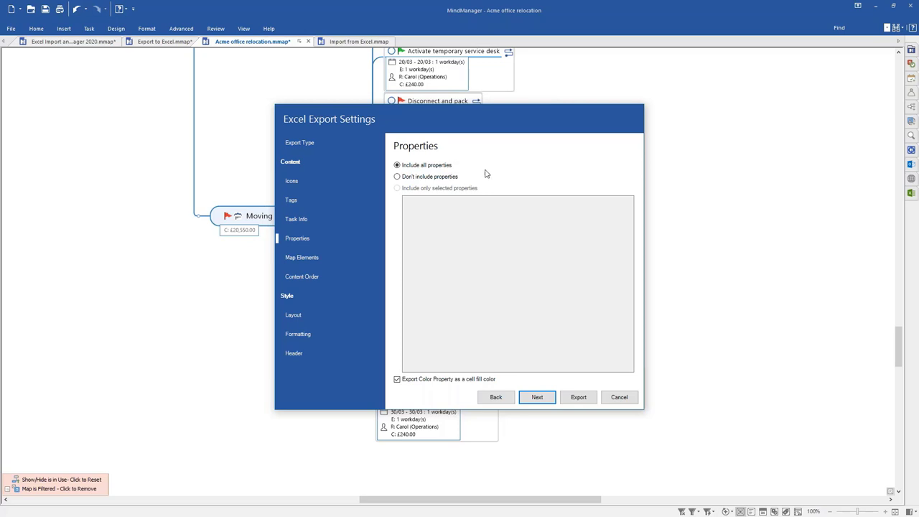
Step: Include all properties and choose Don't include map elements, reaching the Content Order page
click(539, 397)
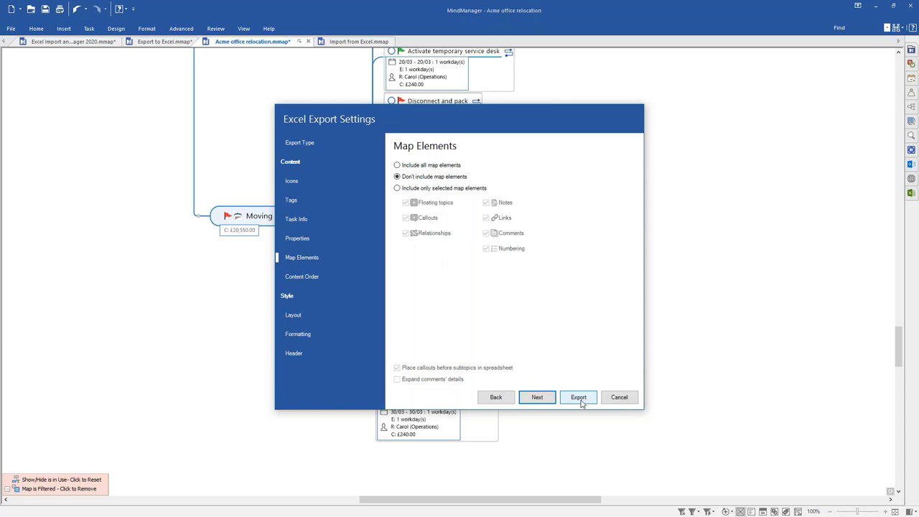
click(537, 398)
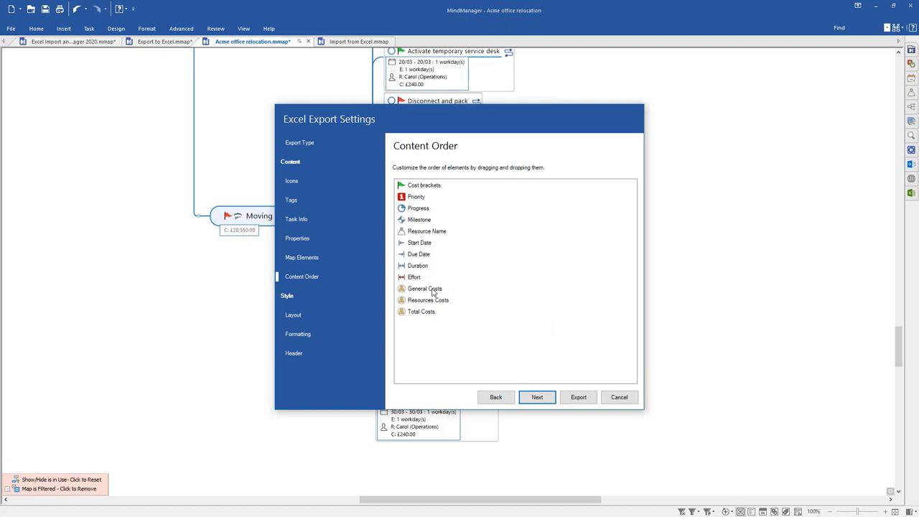
Step: Accept the default content order, Outline layout, and centred, wrapped text formatting
click(538, 397)
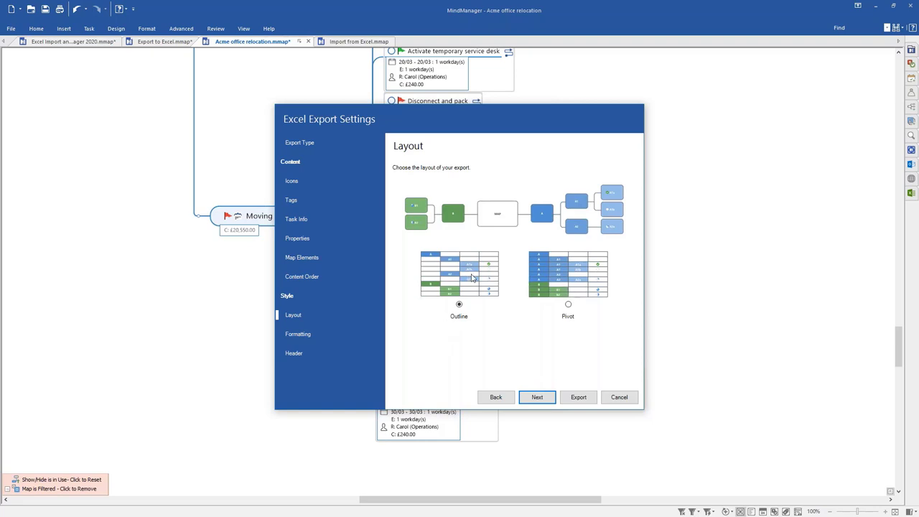
click(539, 400)
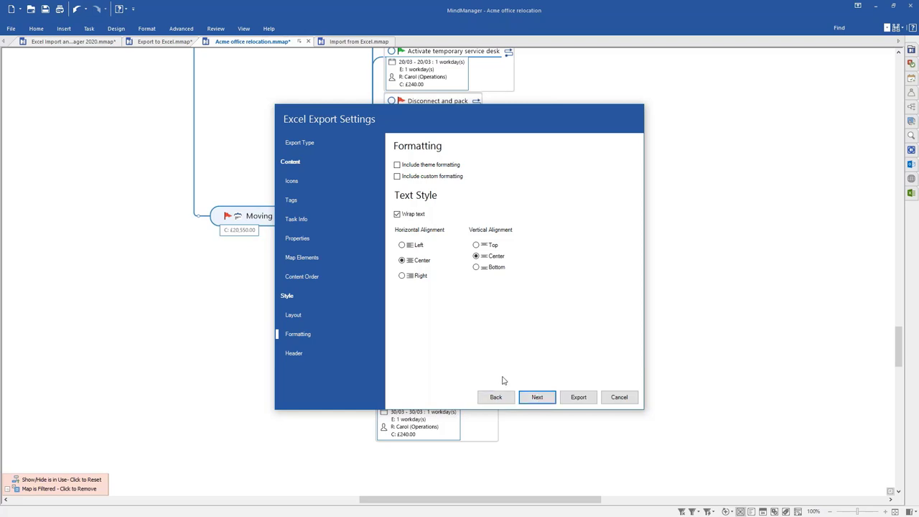
click(542, 394)
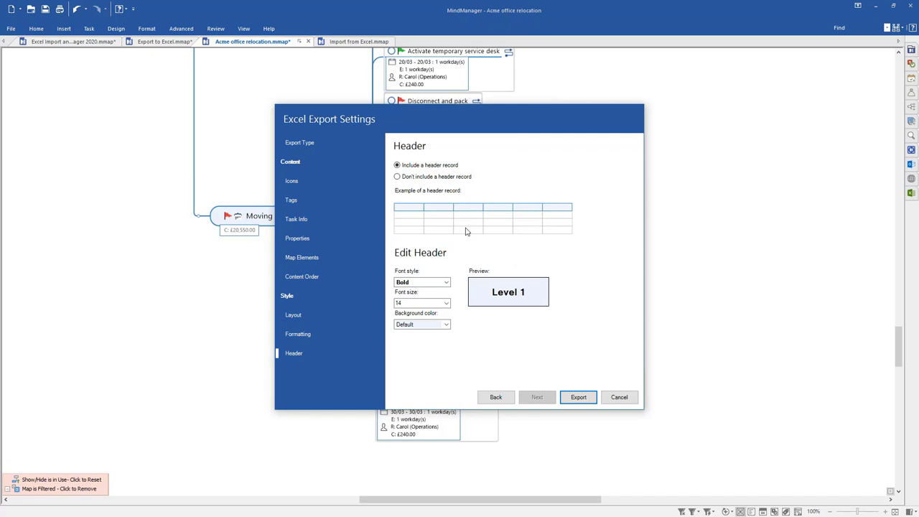
Step: Export the map as 'Acme office relocation (5).xlsx' and open it in Excel
click(579, 399)
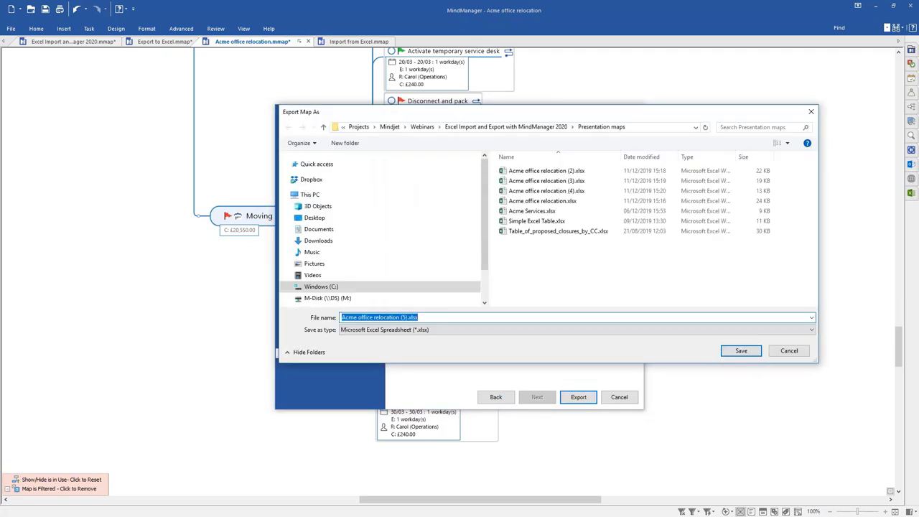
click(741, 351)
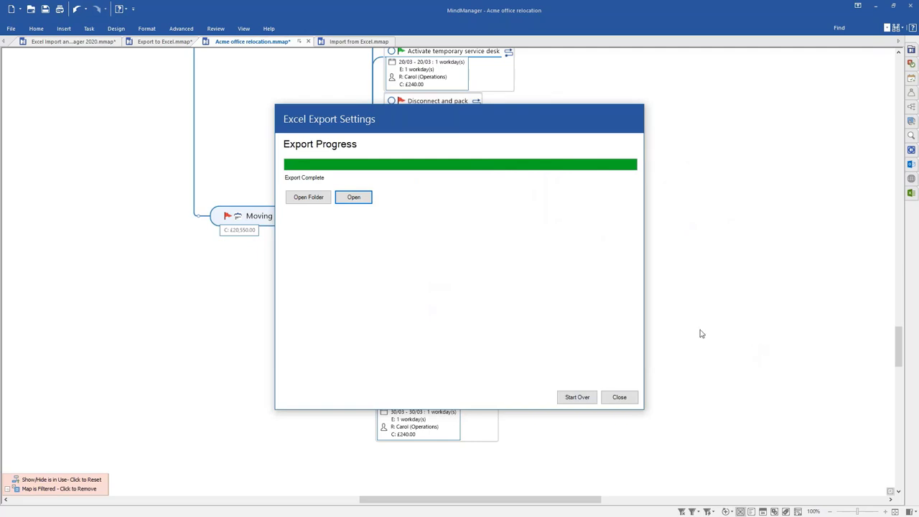
click(356, 198)
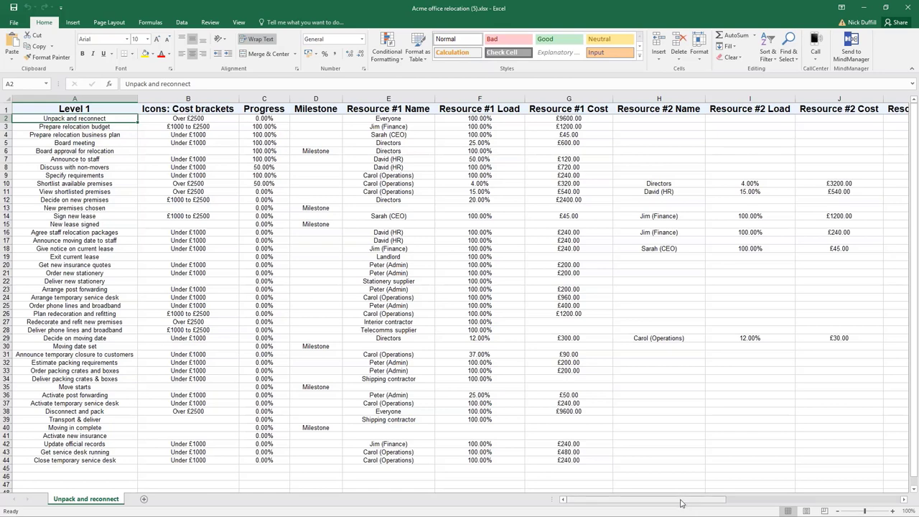
Step: Scroll across the workbook's columns to M–X and back to A, then close Excel
mouse_move(682, 504)
mouse_down()
mouse_move(695, 502)
mouse_move(682, 504)
mouse_up()
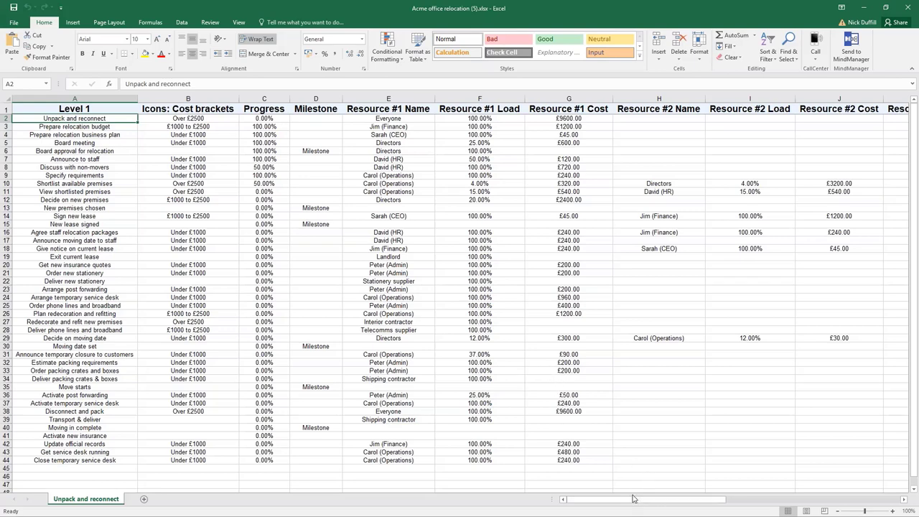
drag(633, 499, 828, 504)
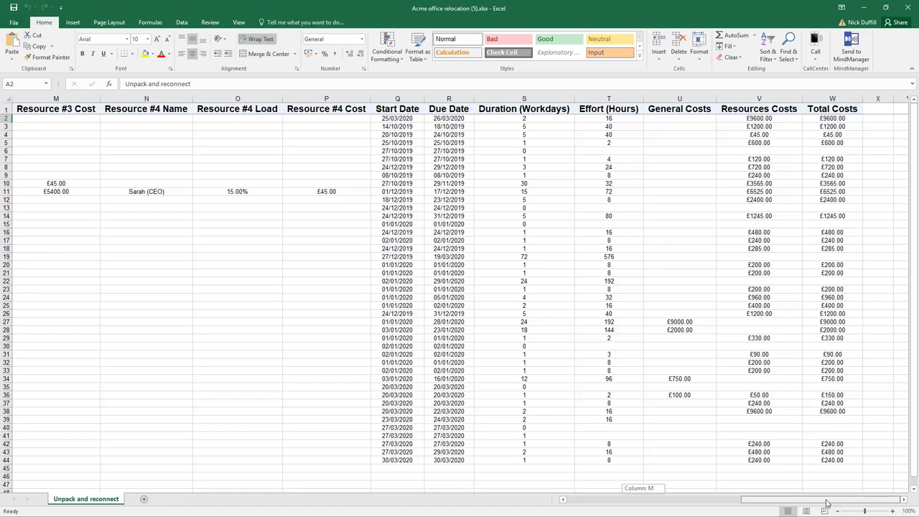
drag(810, 502, 634, 502)
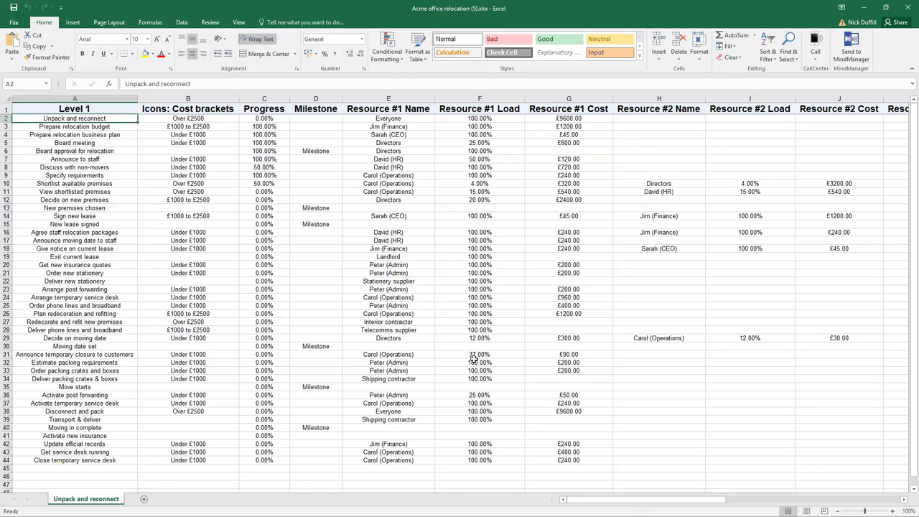
click(914, 8)
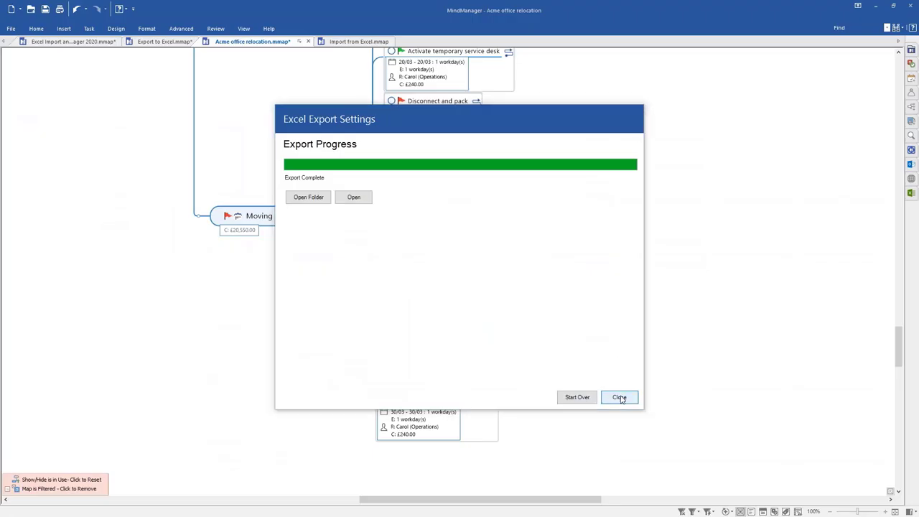
Step: Close the finished export and expand Export tips on the Export to Excel map
click(620, 398)
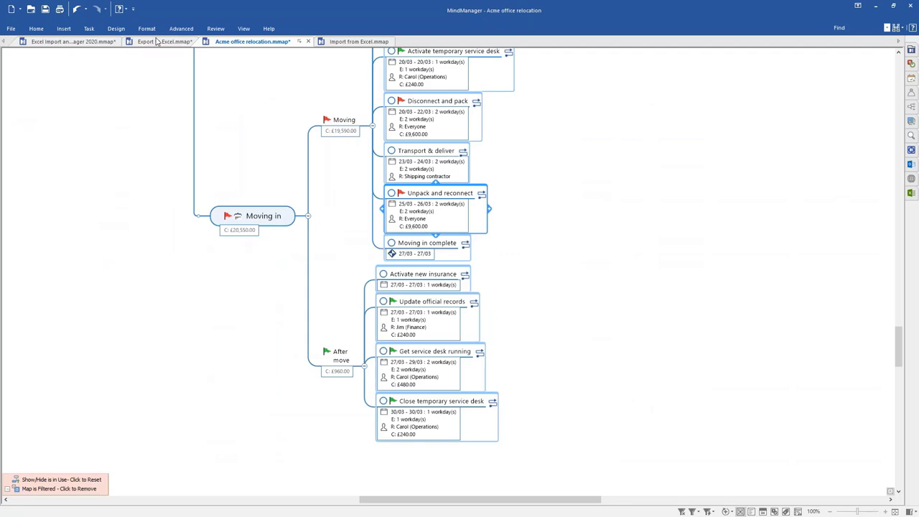
click(158, 41)
click(388, 442)
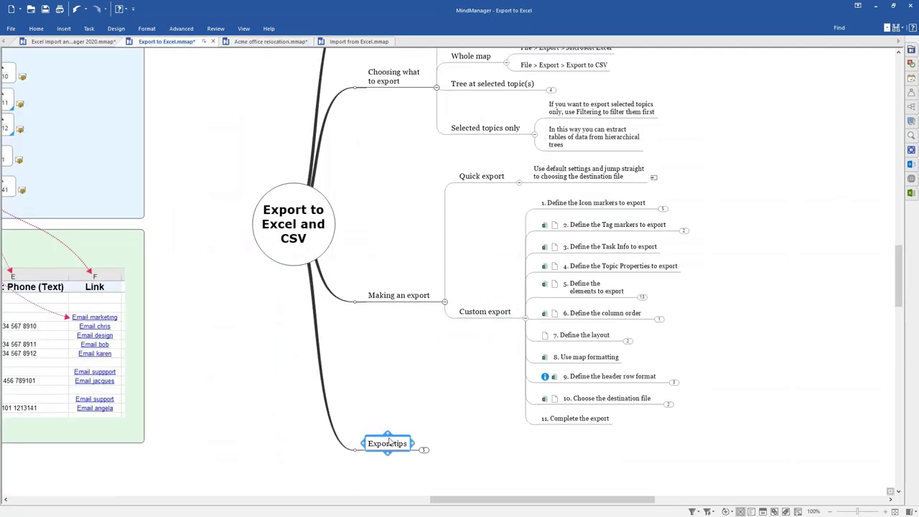
key(plus)
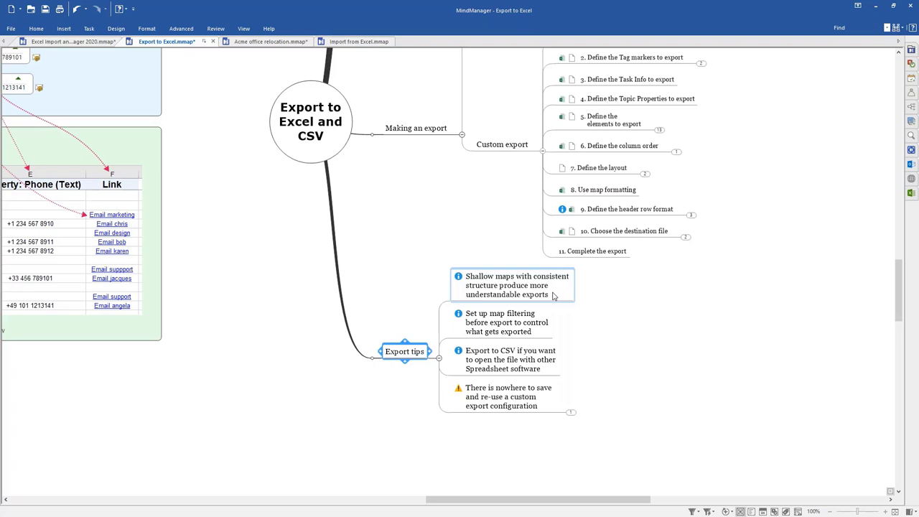
Step: Select each export tip in turn and reveal the note under the nowhere-to-save tip
click(535, 328)
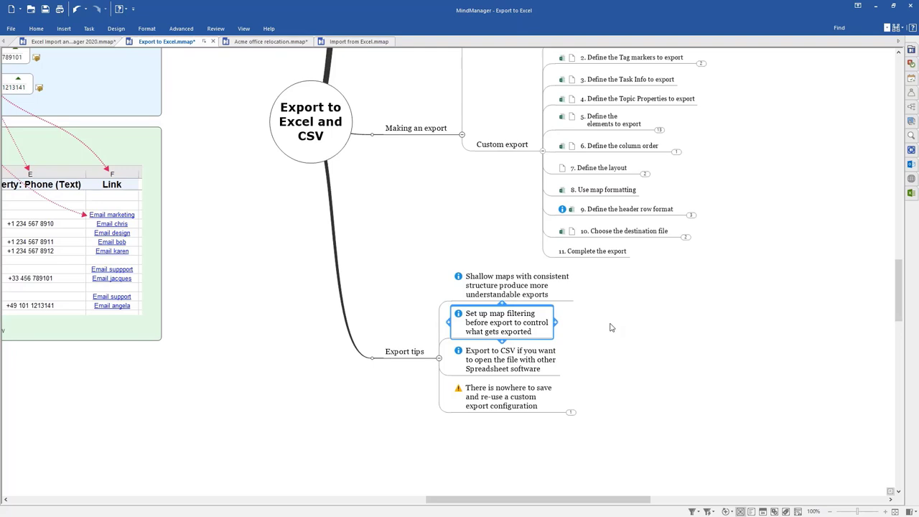
click(550, 370)
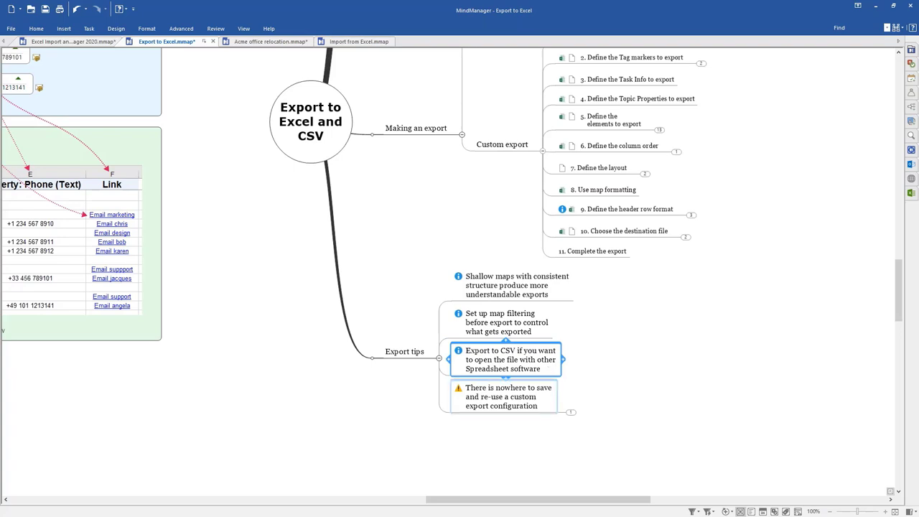
click(571, 413)
click(506, 408)
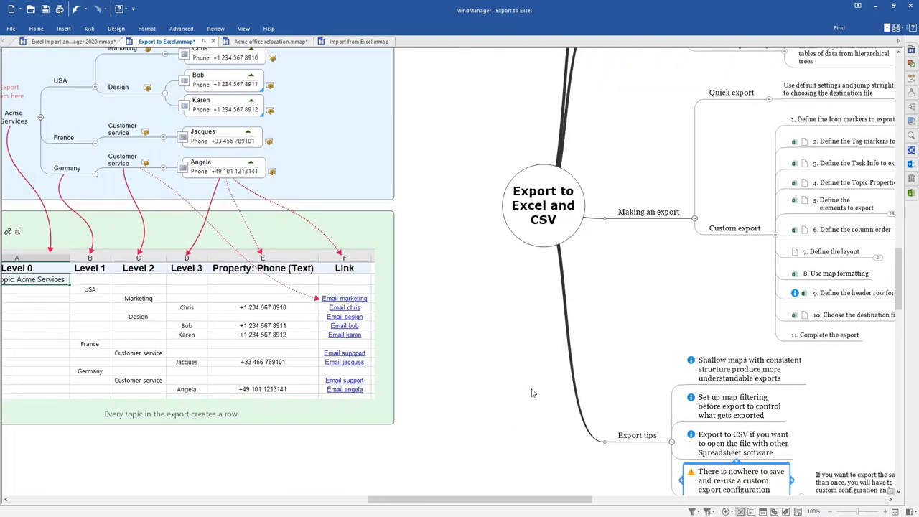
Step: On the Import from Excel map, expand the table-to-tree question and bring its example panels into view
click(361, 42)
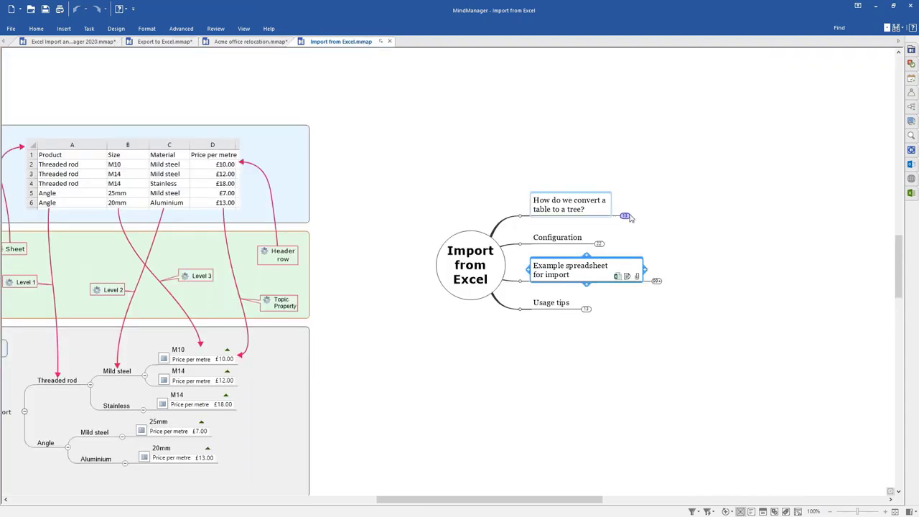
click(625, 217)
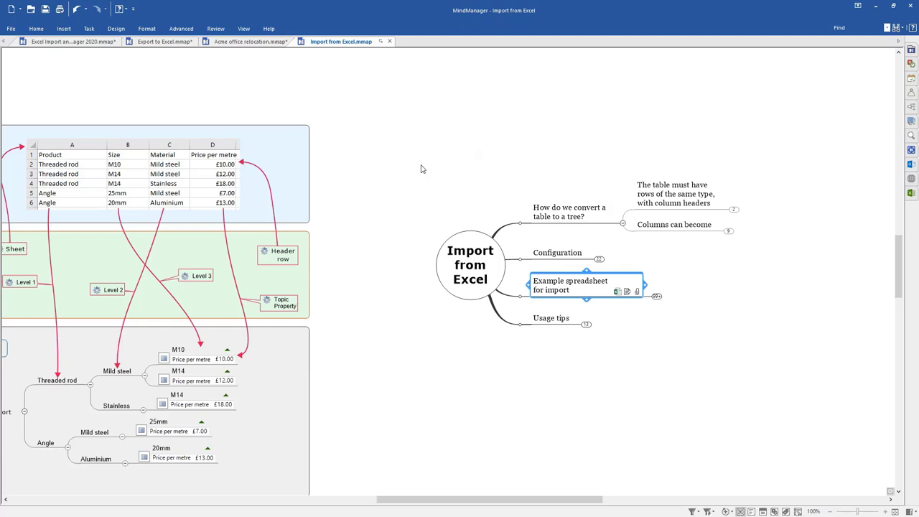
drag(422, 169, 615, 135)
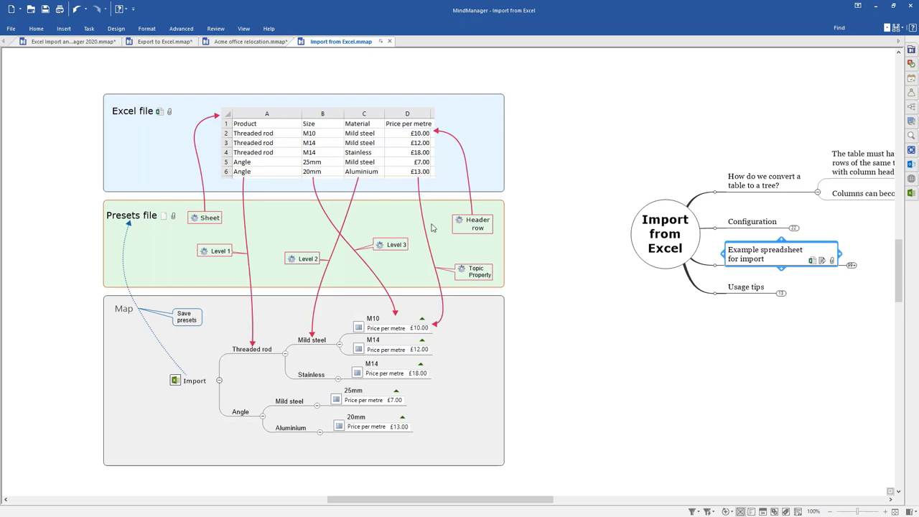
double_click(415, 328)
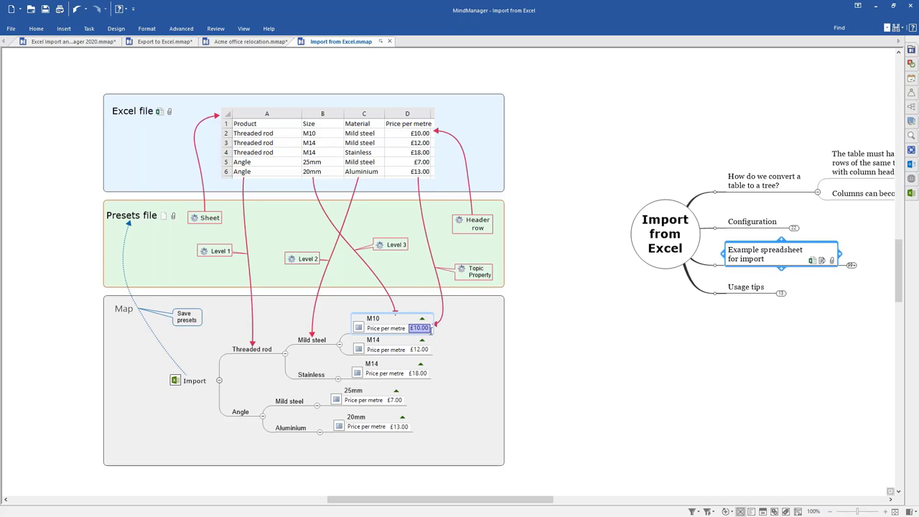
click(441, 335)
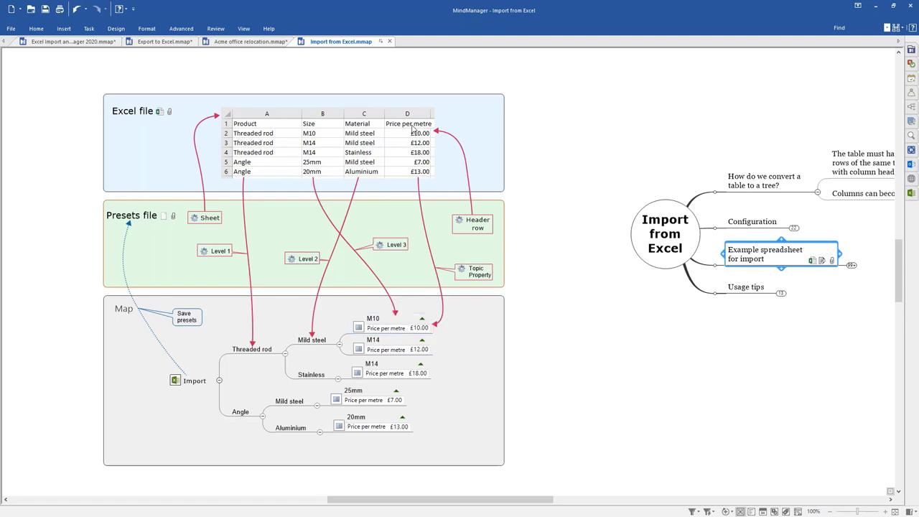
click(421, 329)
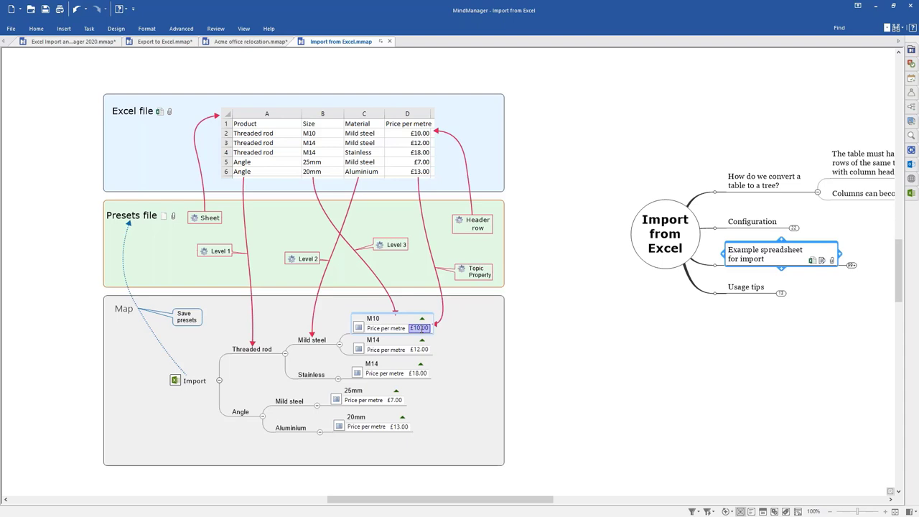
key(Escape)
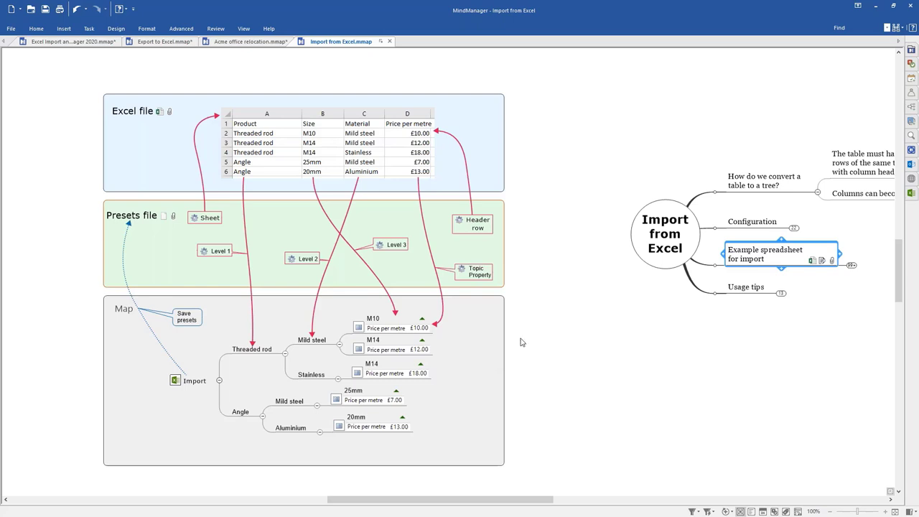
drag(666, 361, 388, 361)
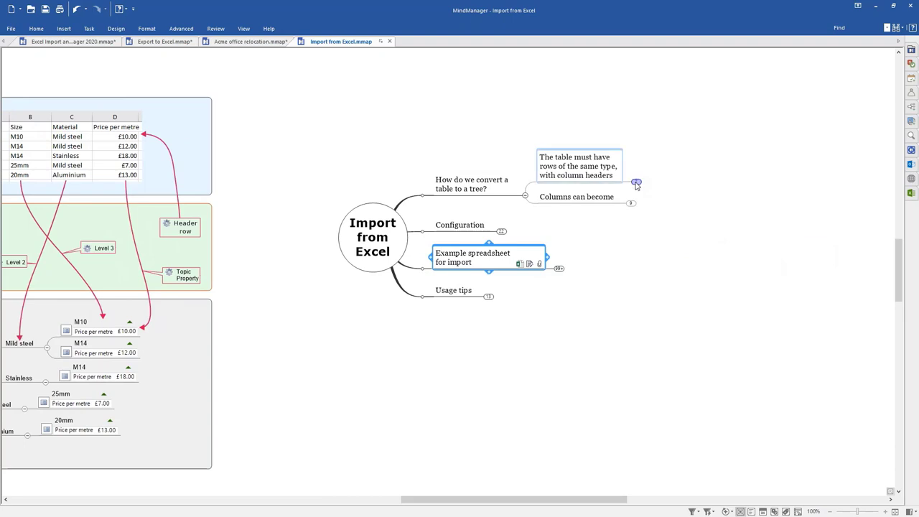
click(637, 184)
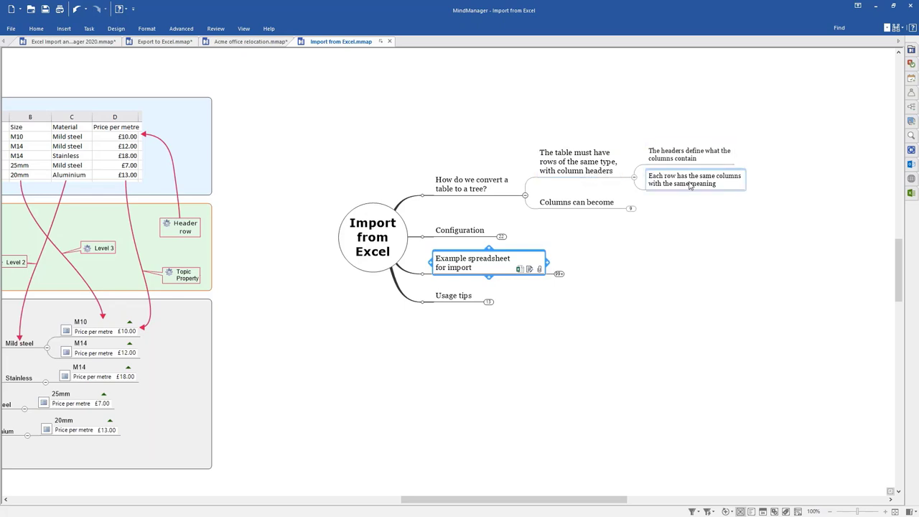
click(631, 211)
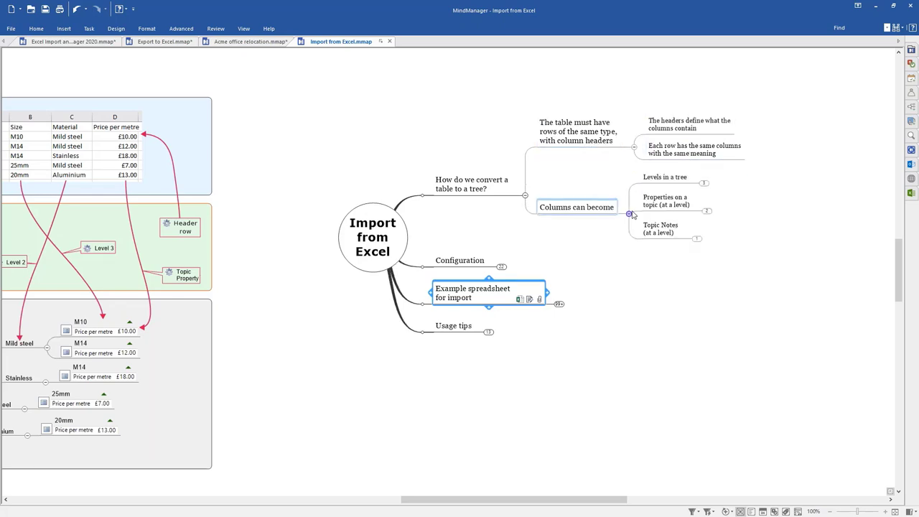
click(704, 184)
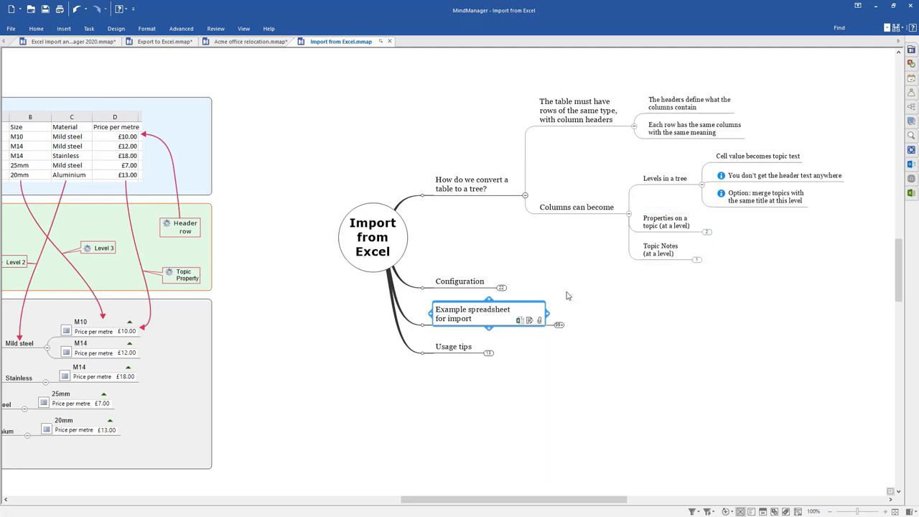
click(501, 288)
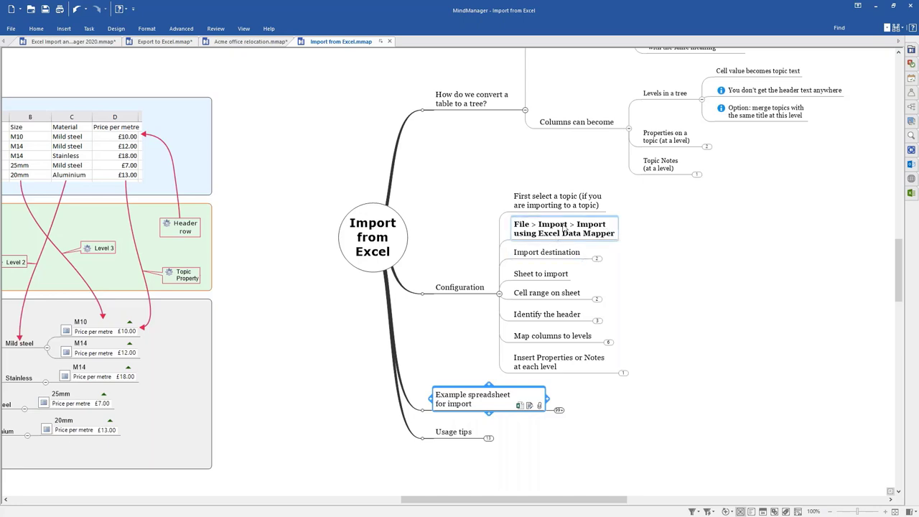
Step: View Excel Data Mapper on Advanced and the File > Import options, then select Example spreadsheet for import
click(172, 32)
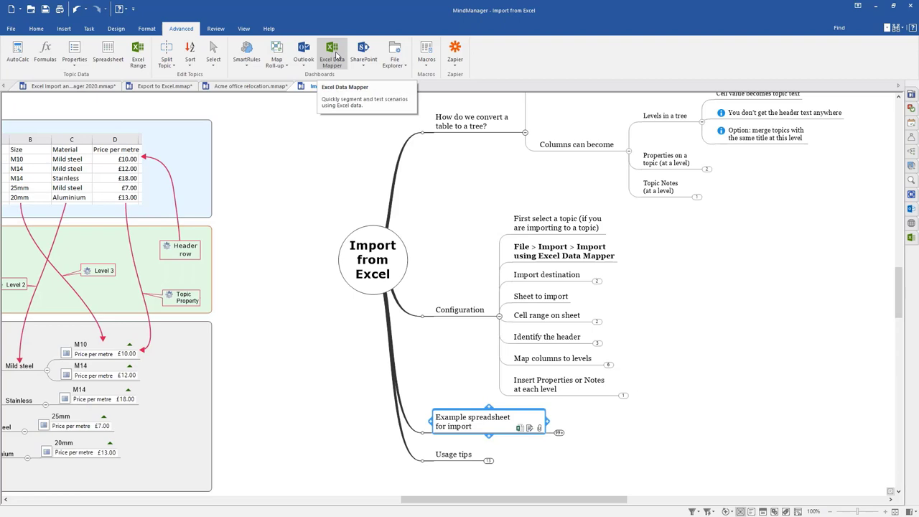
click(8, 32)
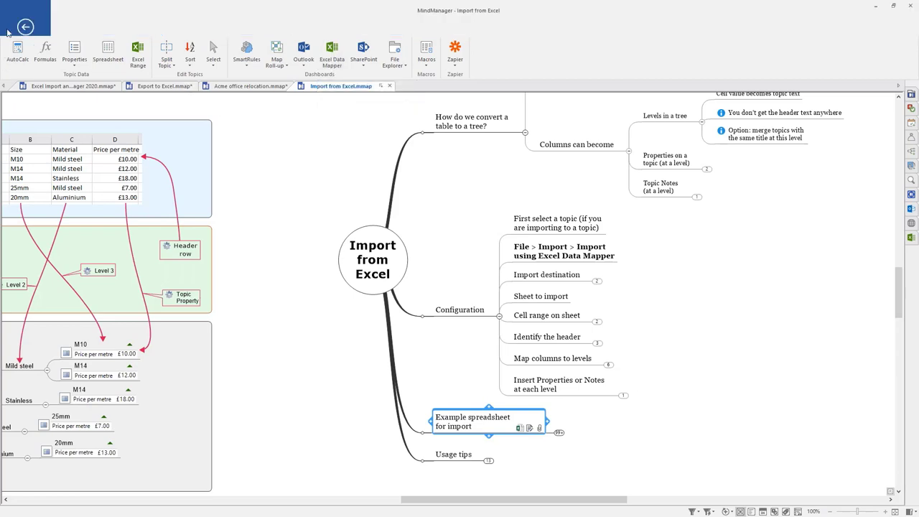
click(17, 105)
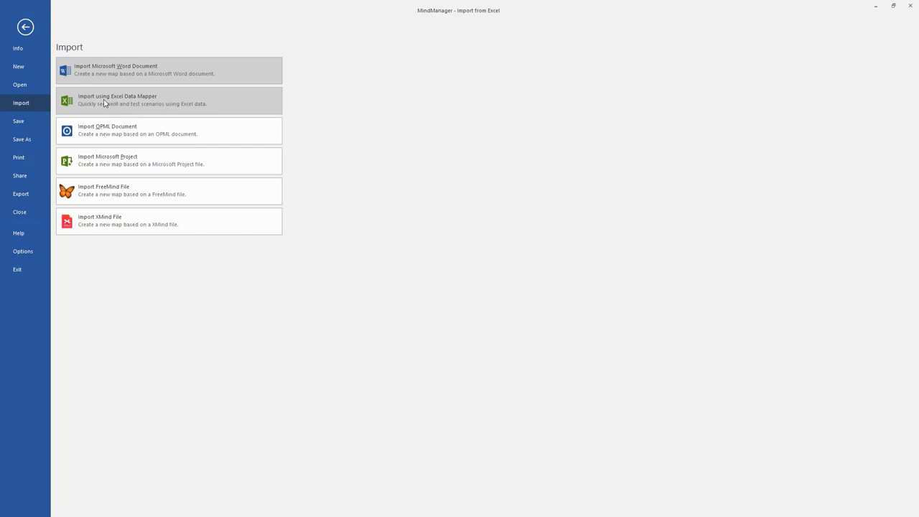
click(26, 28)
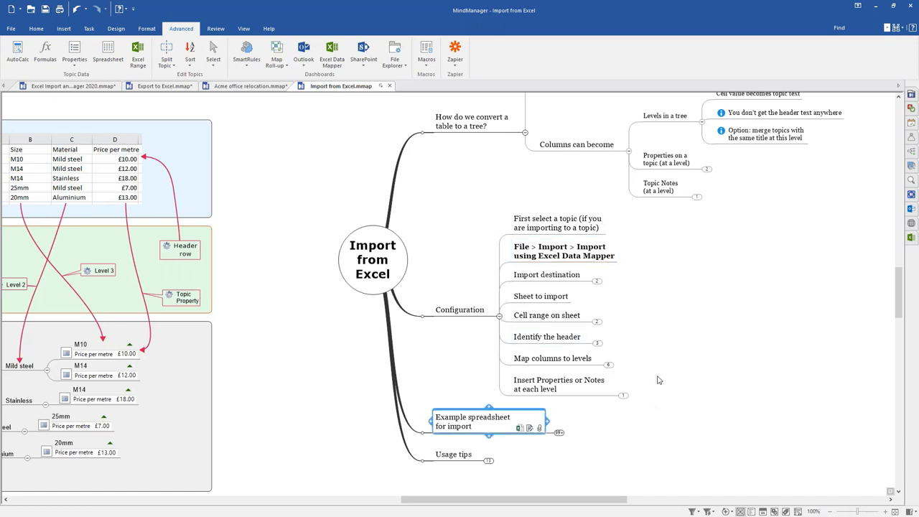
click(544, 424)
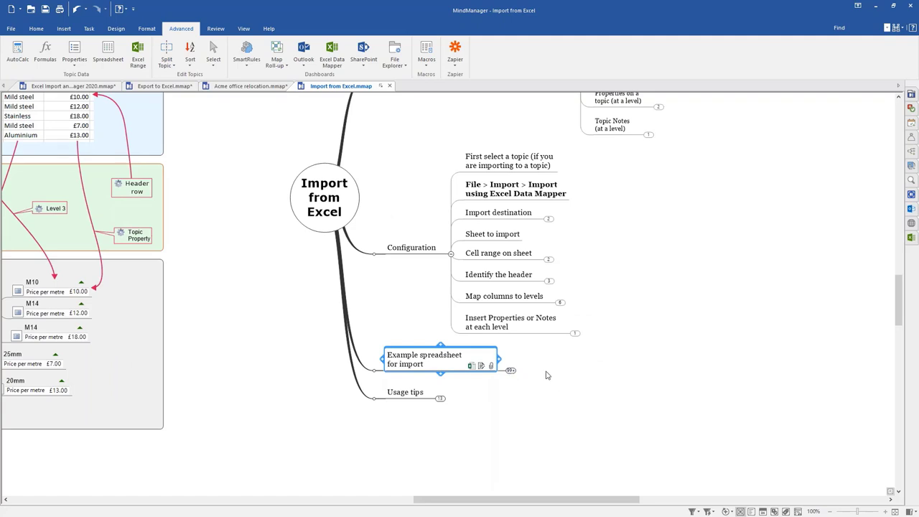
Step: Open the topic's linked Table_of_proposed_closures_by_CC.xlsx in Excel, outside MindManager
right_click(474, 369)
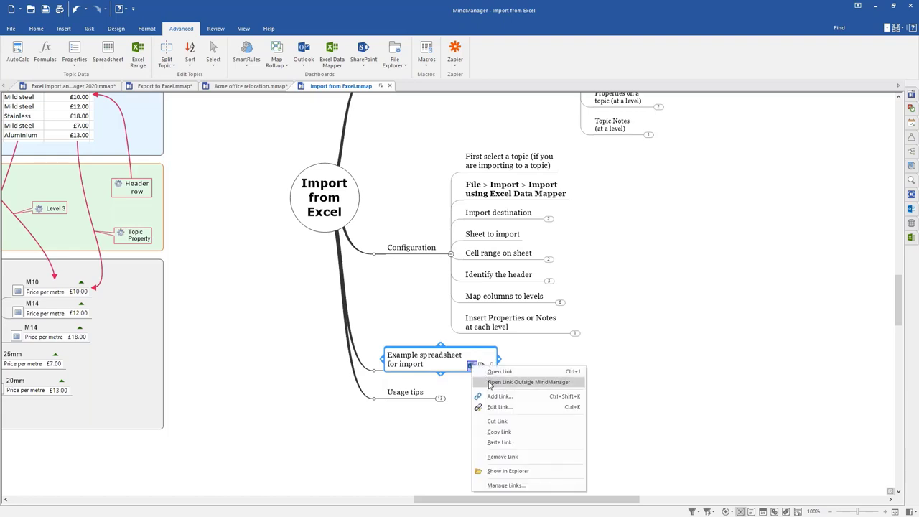
click(494, 386)
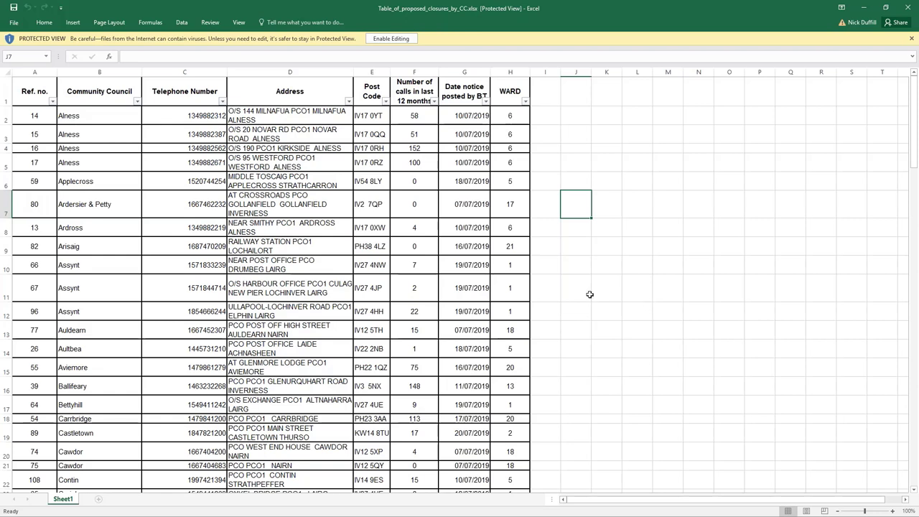
Step: Close Excel and expand Example spreadsheet for import and Excel Import example 1
click(909, 8)
click(909, 8)
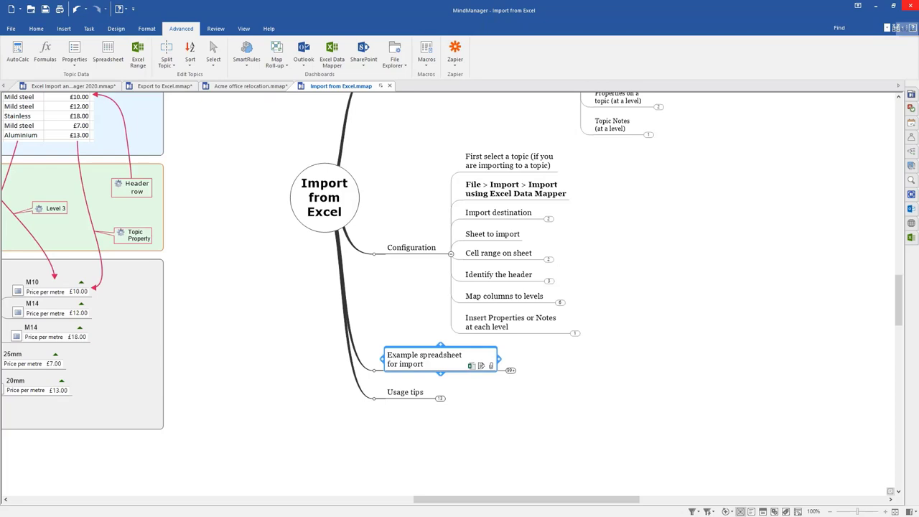
click(511, 370)
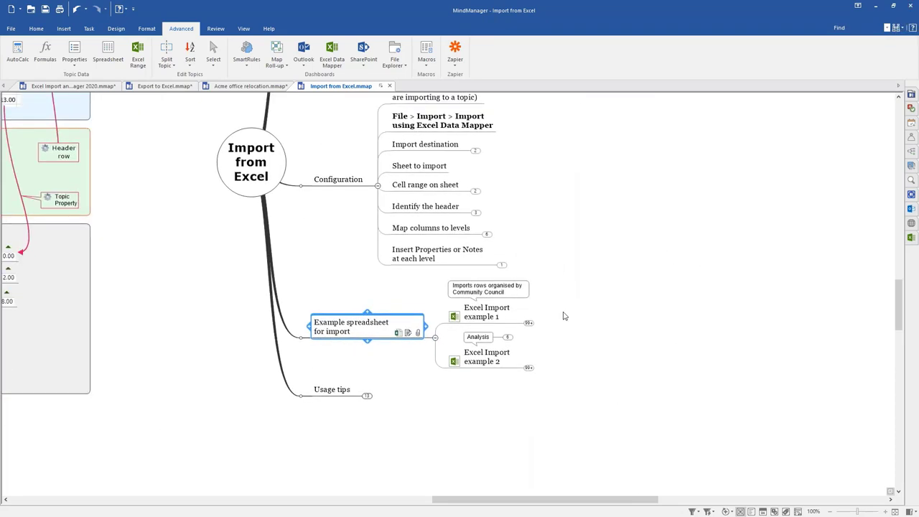
click(529, 324)
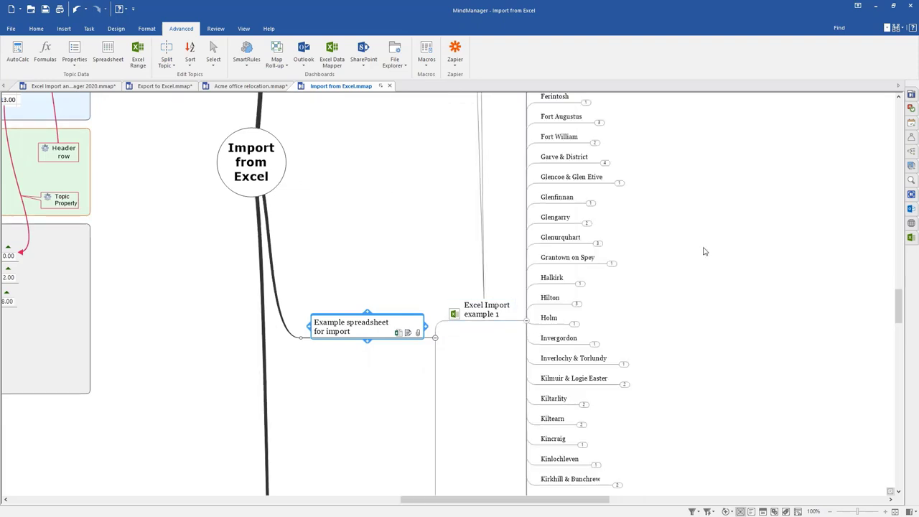
drag(701, 242, 648, 354)
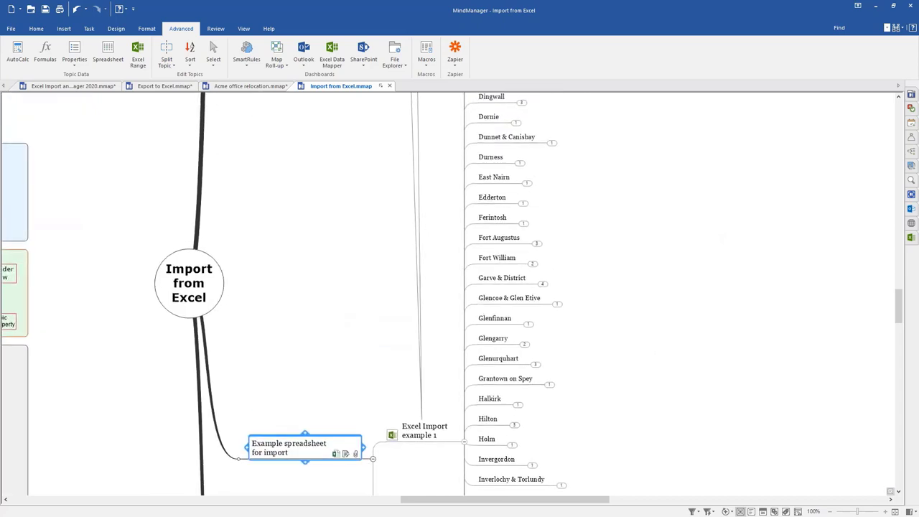
click(537, 245)
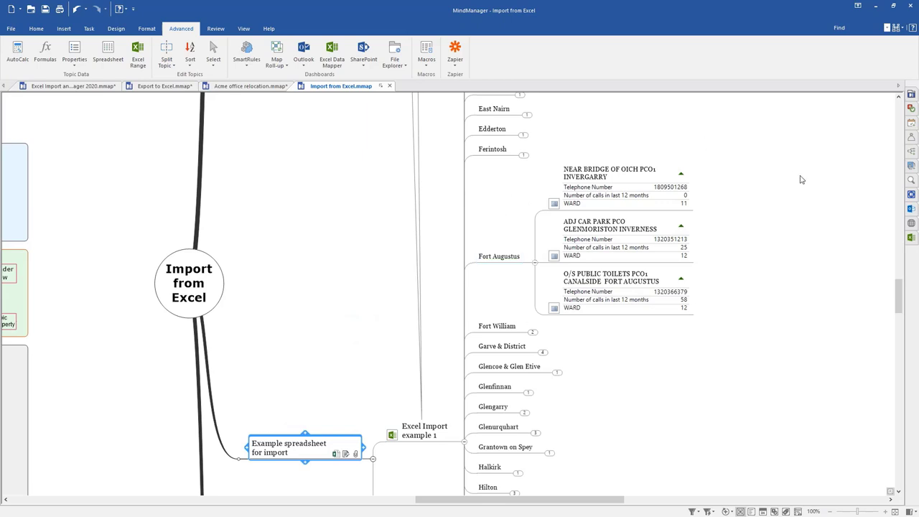
click(612, 176)
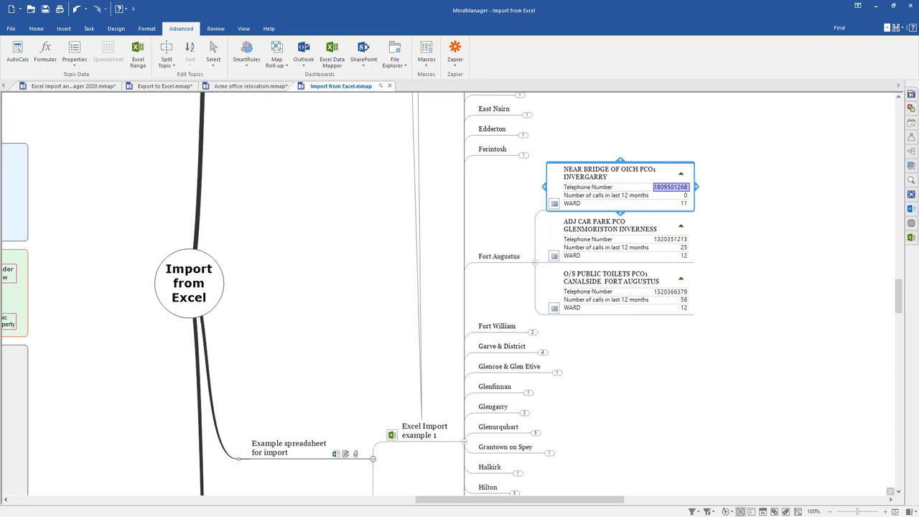
click(656, 195)
text(0)
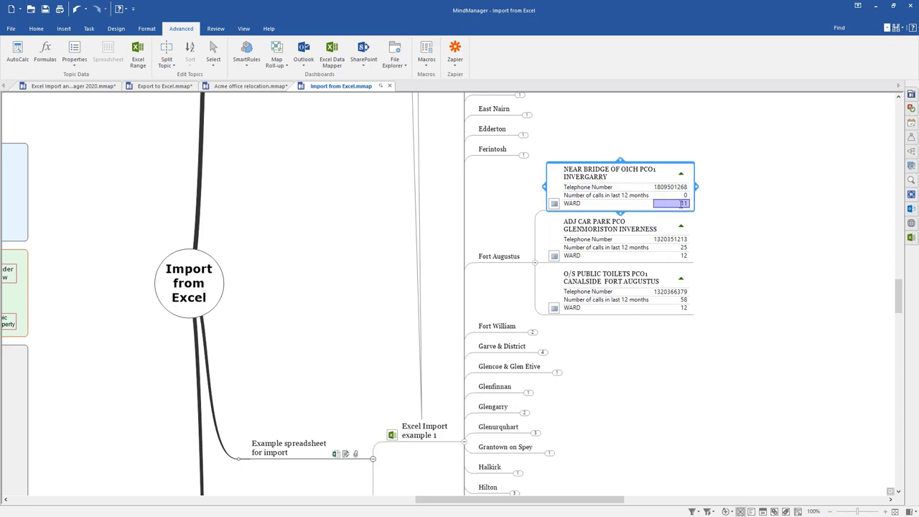
key(Return)
scroll(755, 327, down, 2)
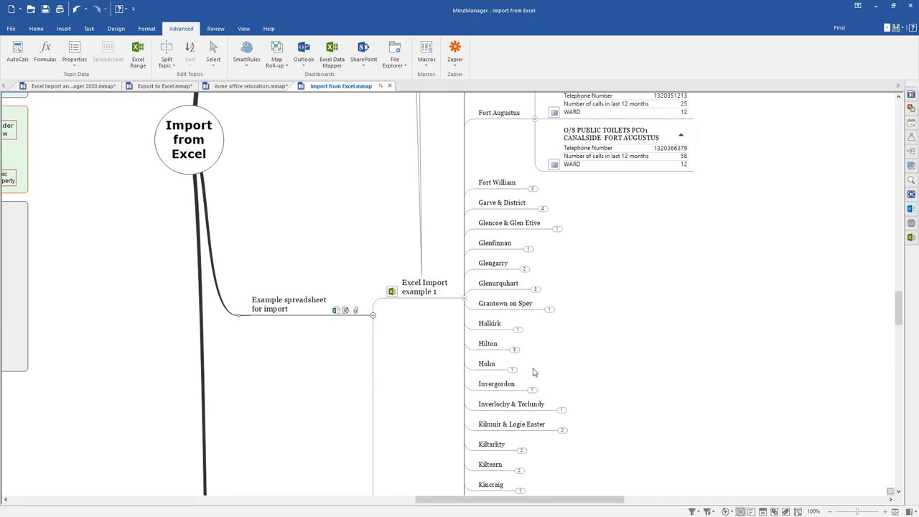
click(536, 291)
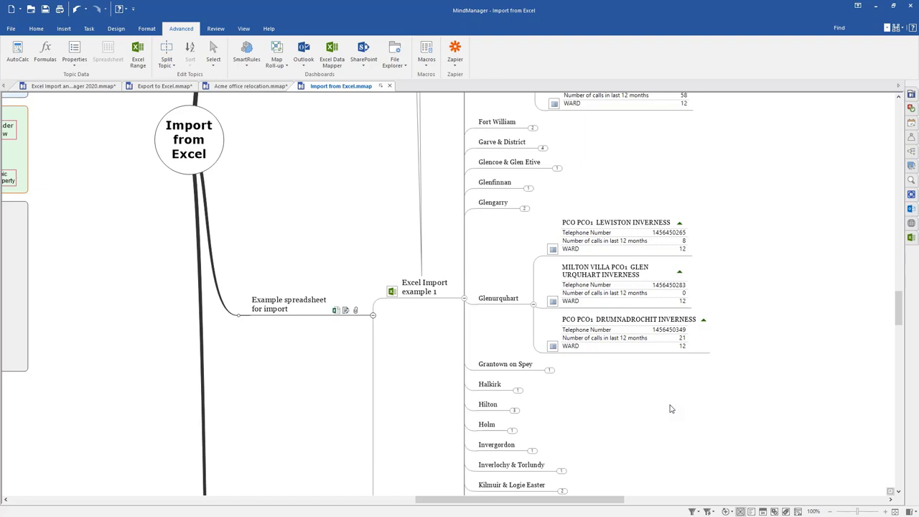
Step: Collapse Excel Import example 1, then expand example 2's Analysis branch to show the fewest-calls ward question
click(465, 299)
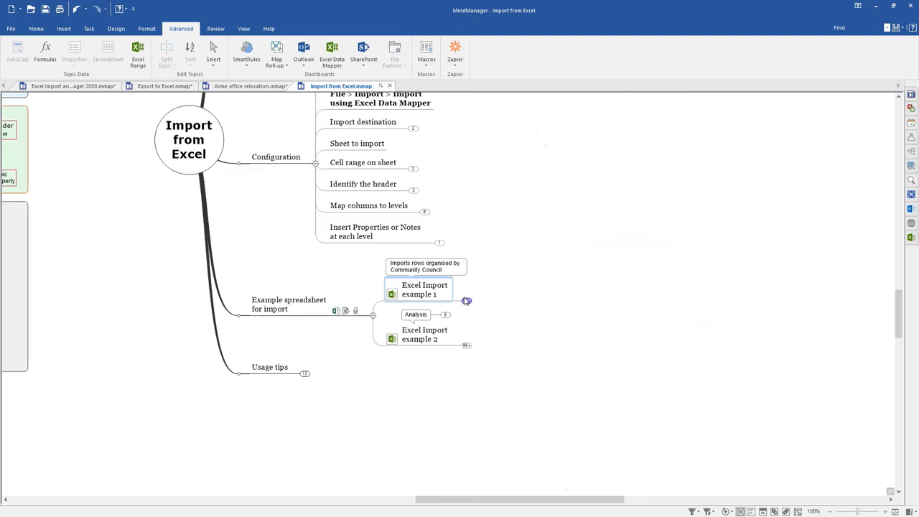
click(434, 341)
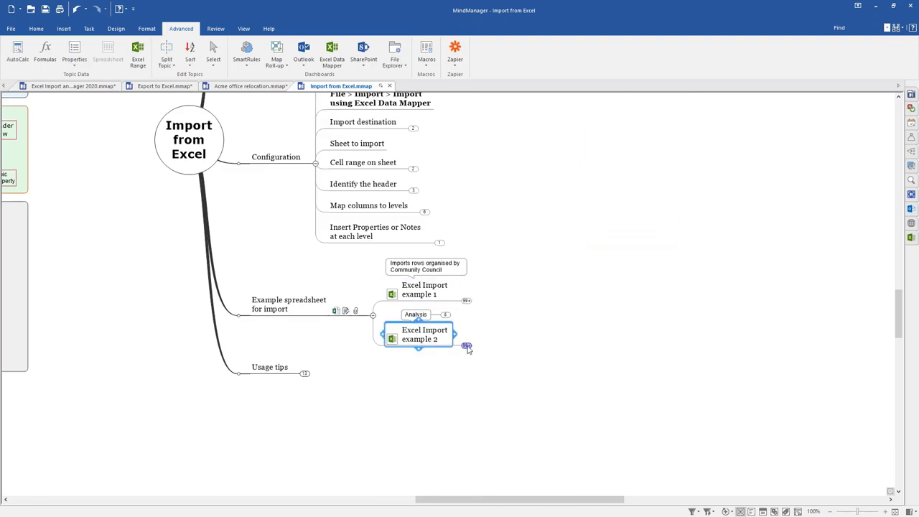
click(467, 347)
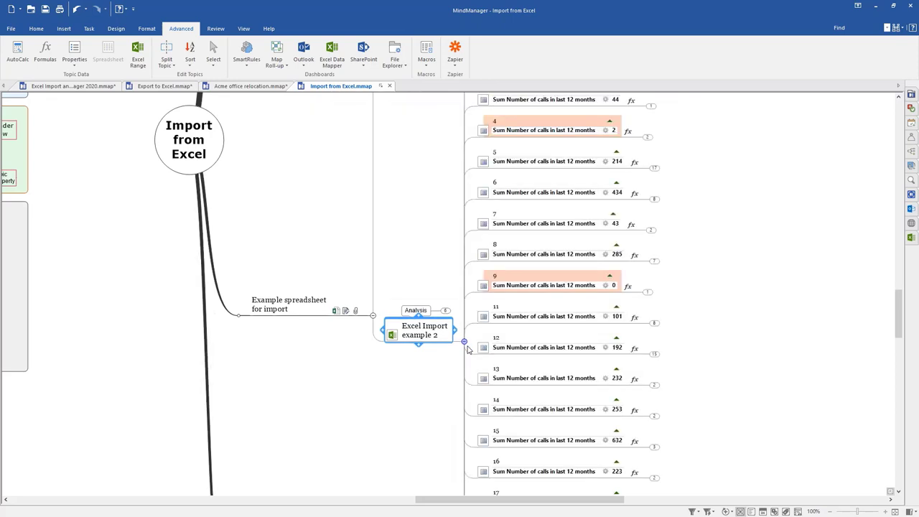
scroll(776, 295, up, 3)
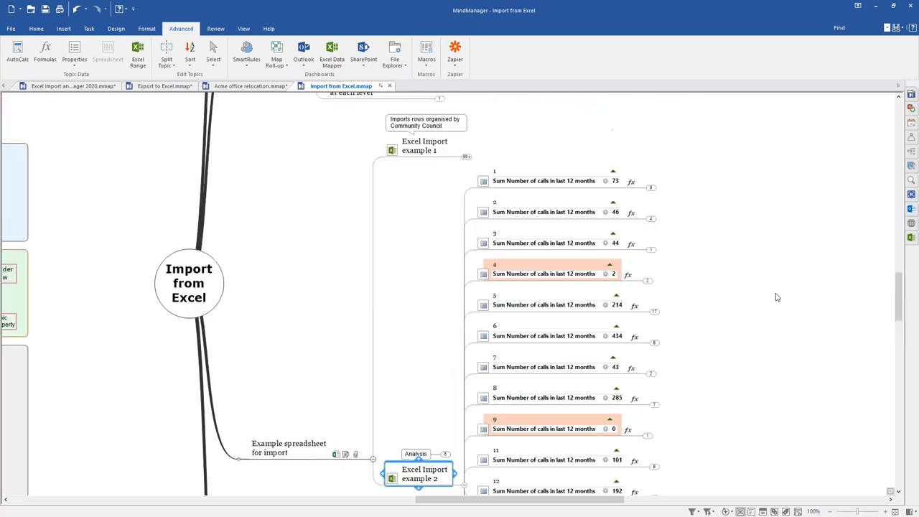
scroll(445, 386, down, 2)
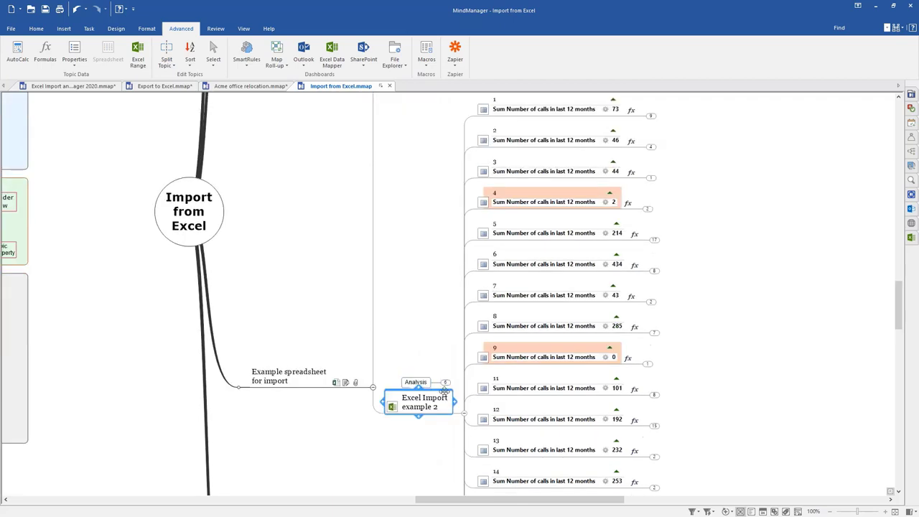
click(446, 382)
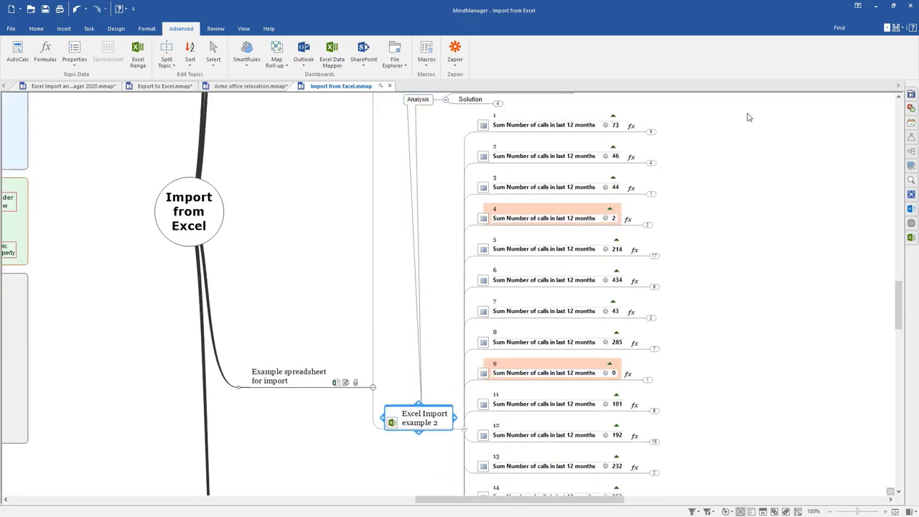
click(499, 204)
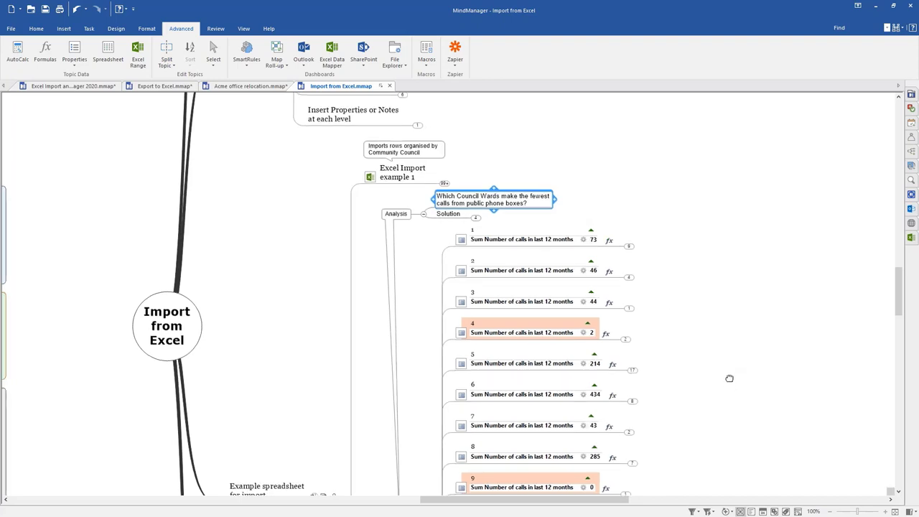
Step: Expand ward topic 4 to reveal its kiosks: Spinningdale Ardgay (2 calls) and Edderton Tain (0 calls)
drag(729, 377, 711, 316)
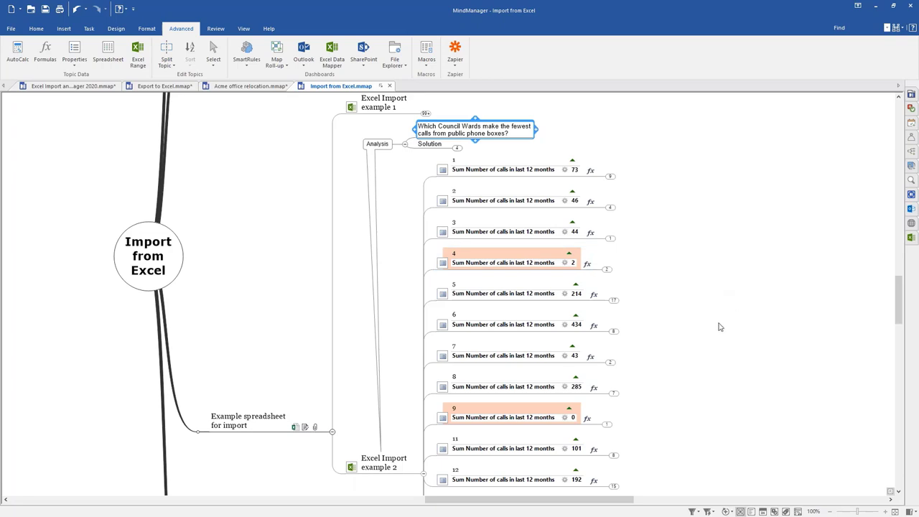
click(607, 269)
click(670, 293)
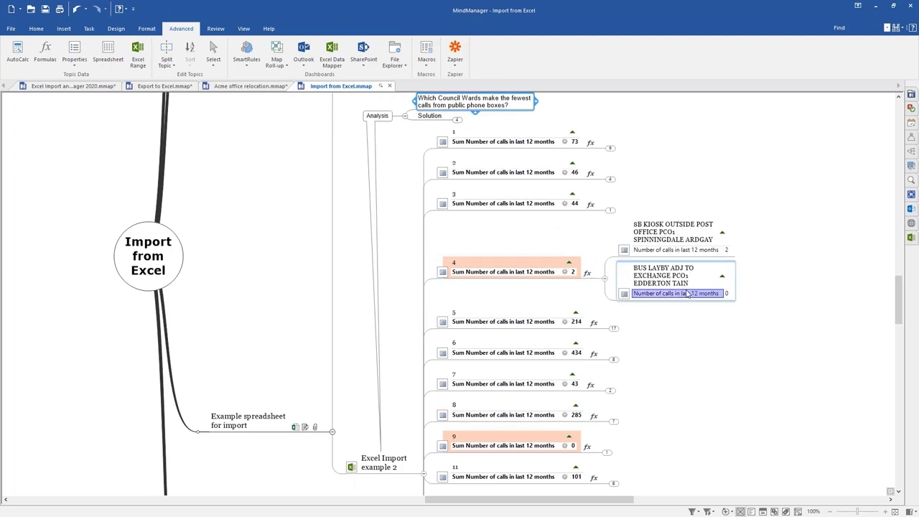
click(686, 250)
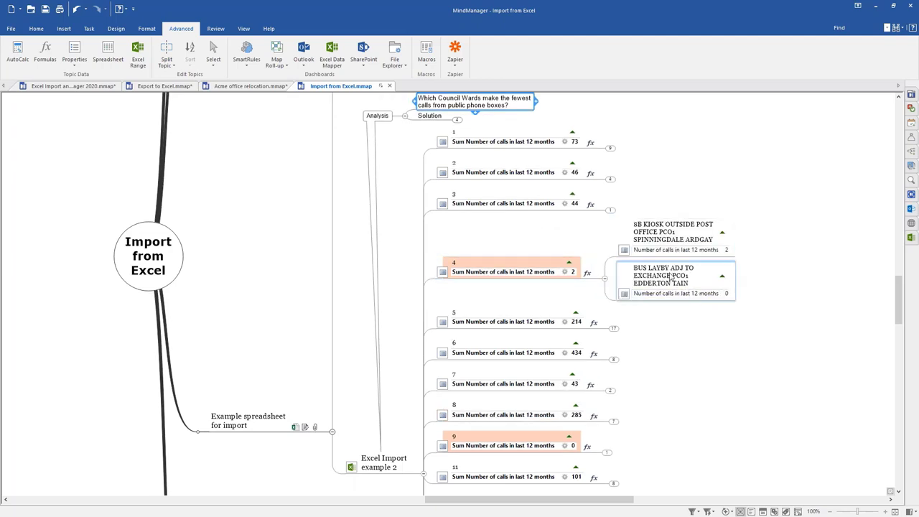
click(545, 286)
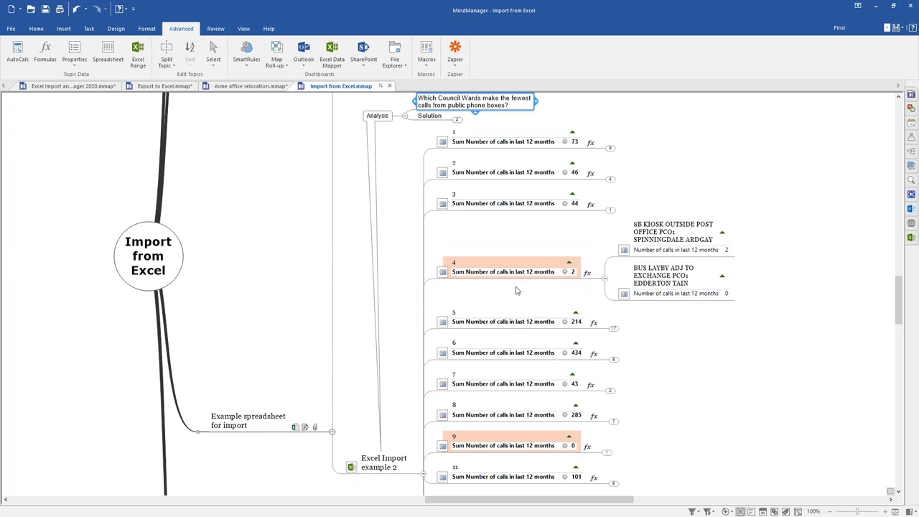
scroll(696, 391, down, 5)
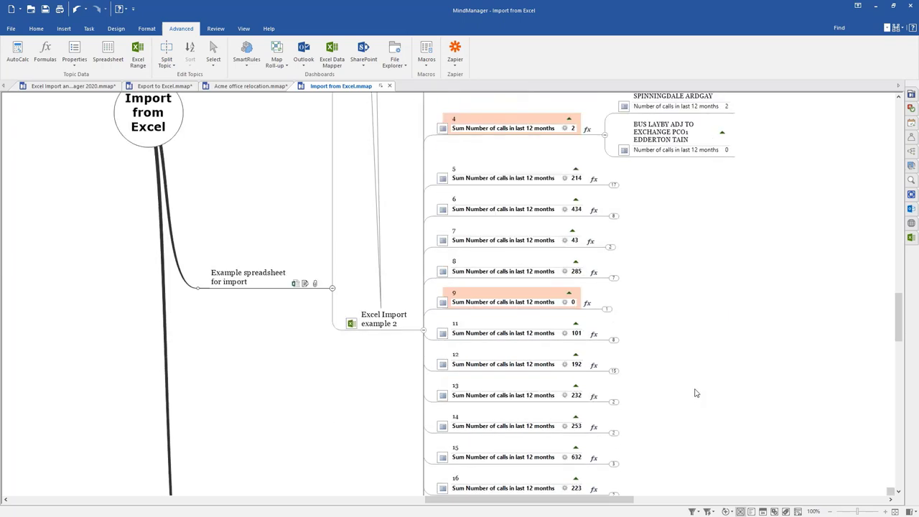
scroll(695, 394, up, 7)
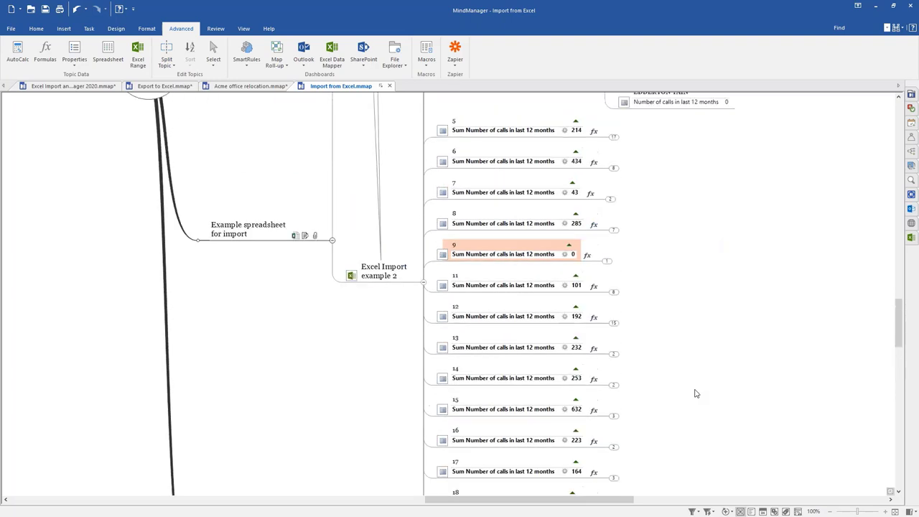
scroll(696, 394, up, 1)
scroll(695, 394, down, 1)
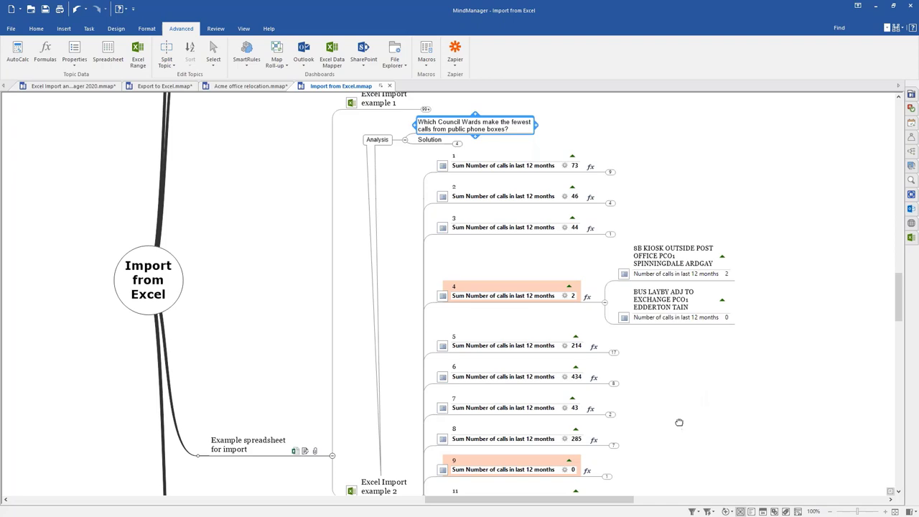
drag(677, 423, 736, 165)
click(442, 233)
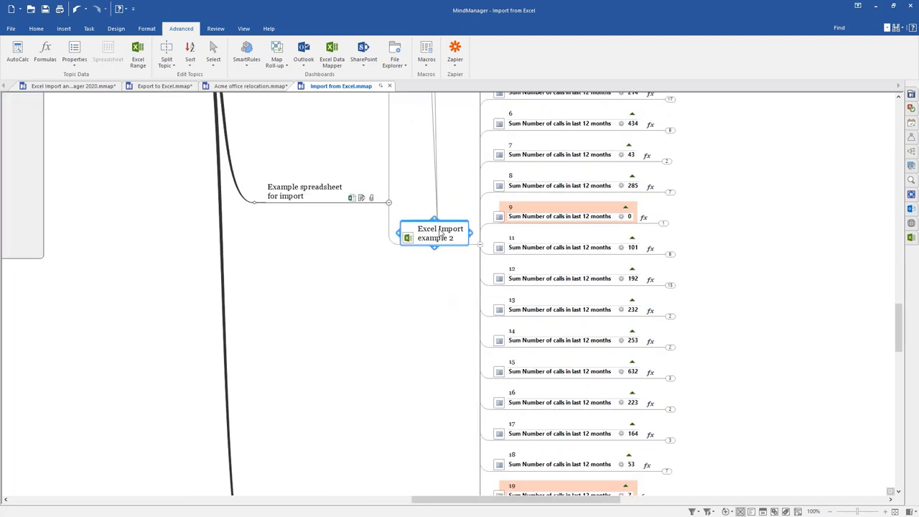
Step: Collapse Excel Import example 2, add a sibling topic named 'Import 2' below it, and open the File page
click(480, 245)
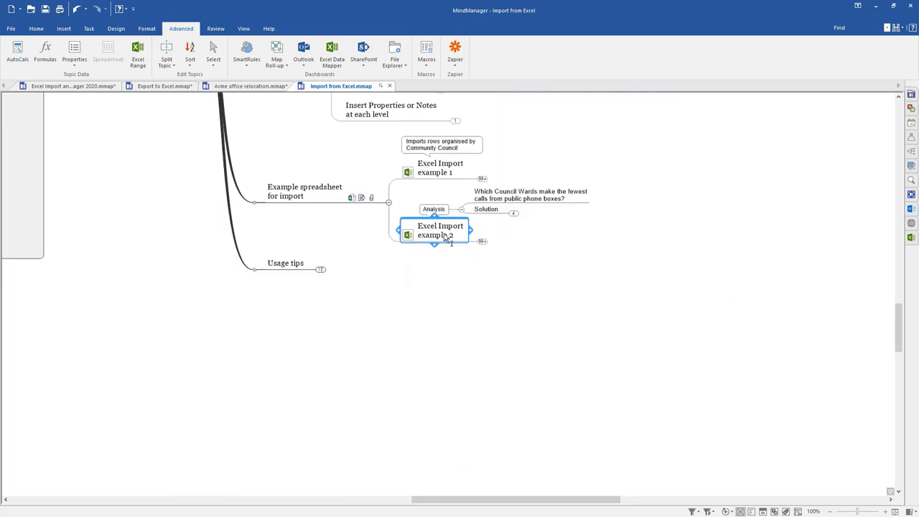
key(Return)
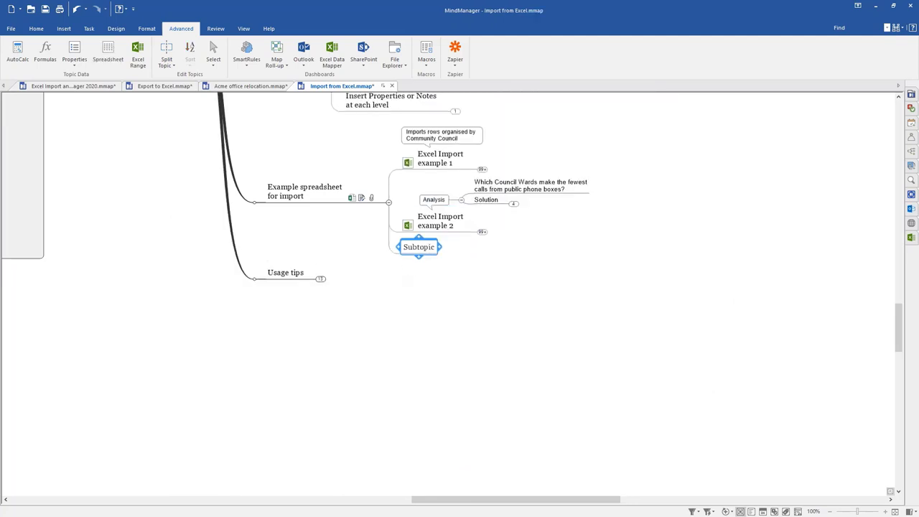
text(Import 2)
click(429, 316)
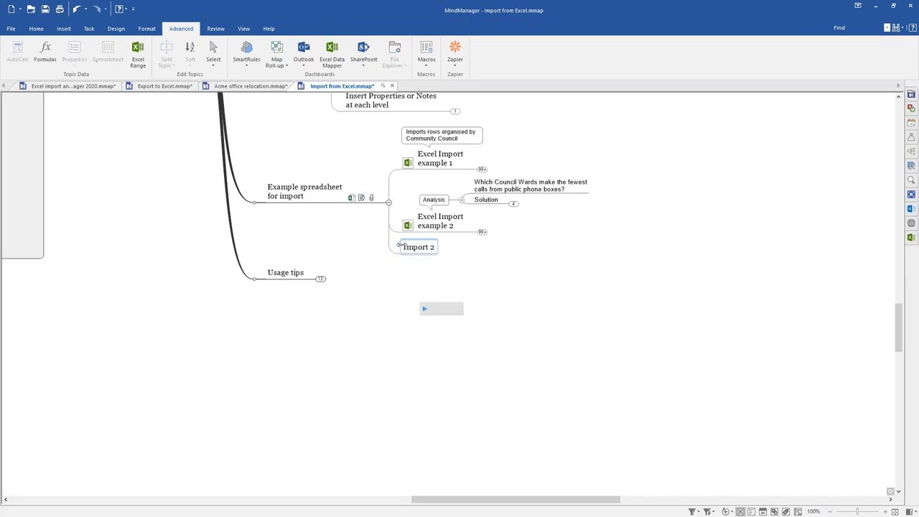
click(409, 250)
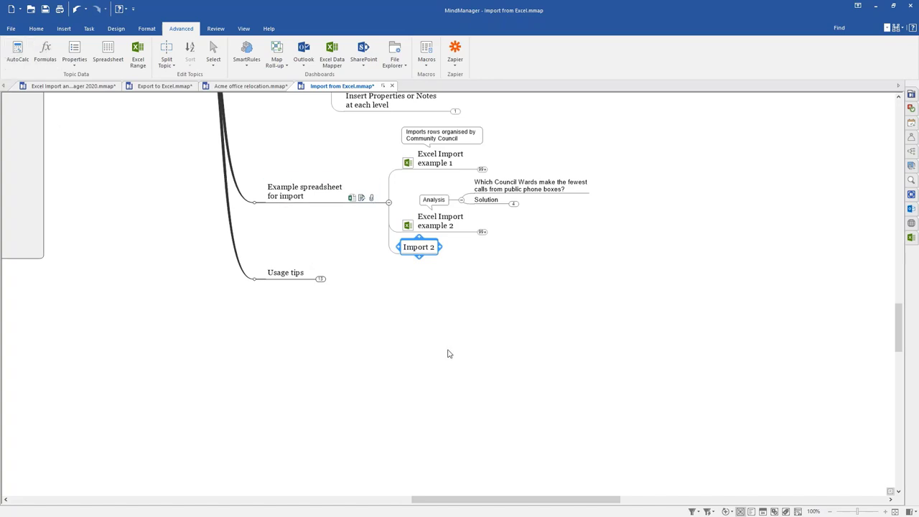
click(11, 29)
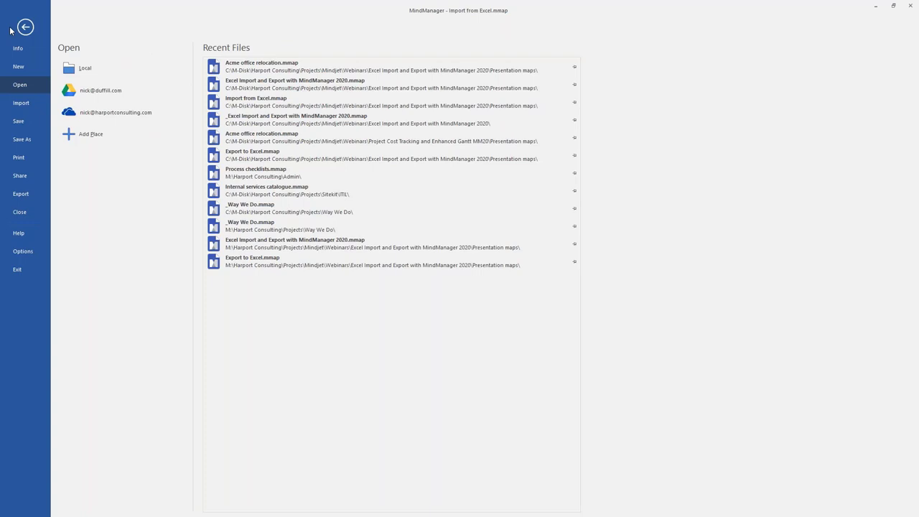
Step: Start Import using Excel Data Mapper from the File backstage, targeting the selected topic
click(22, 103)
click(120, 103)
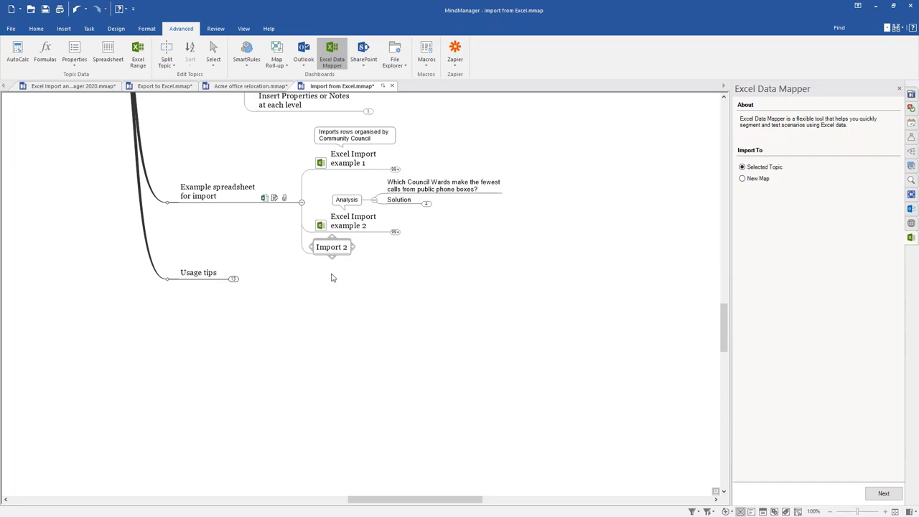
Step: Choose Table_of_proposed_closures_by_CC.xlsx from Documents > Mes maps as the Data Mapper's source spreadsheet
click(884, 495)
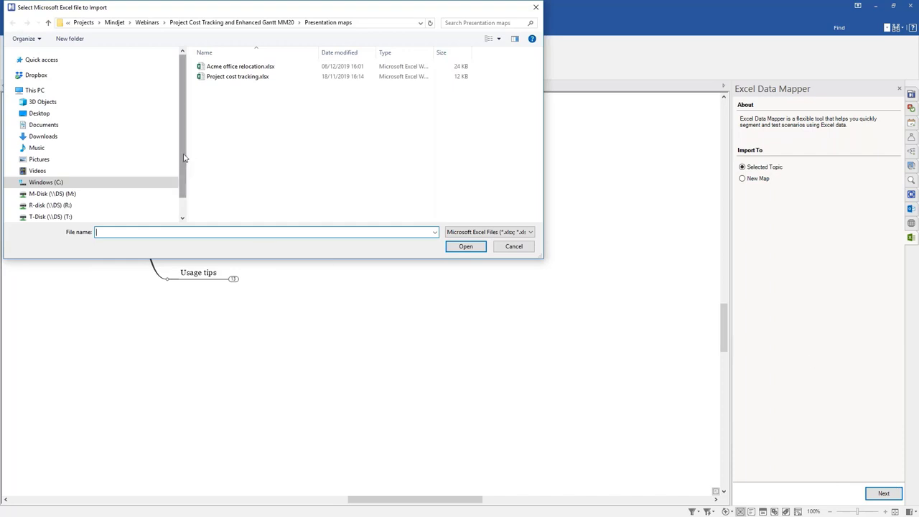
drag(184, 160, 186, 188)
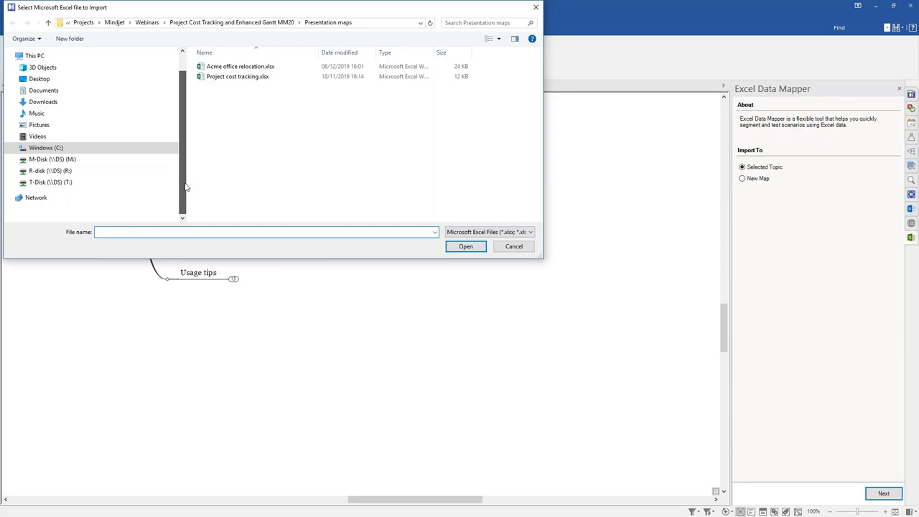
click(74, 92)
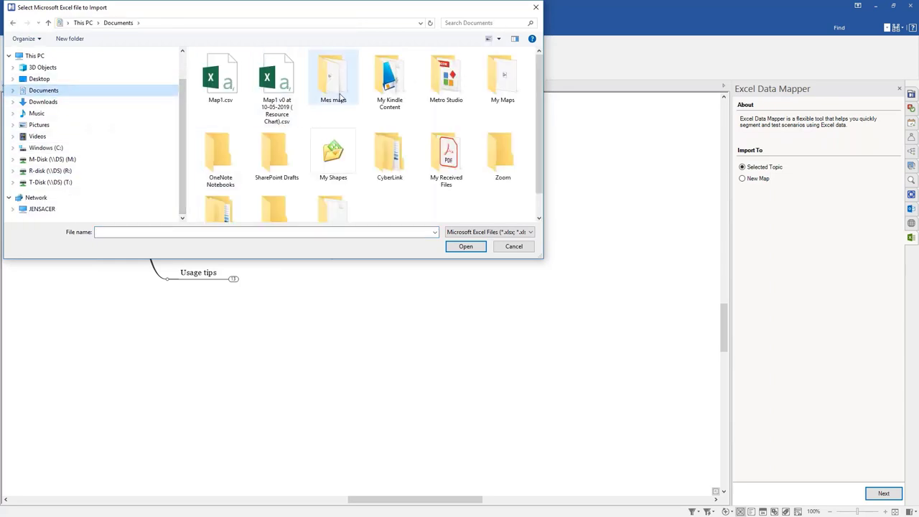
double_click(341, 96)
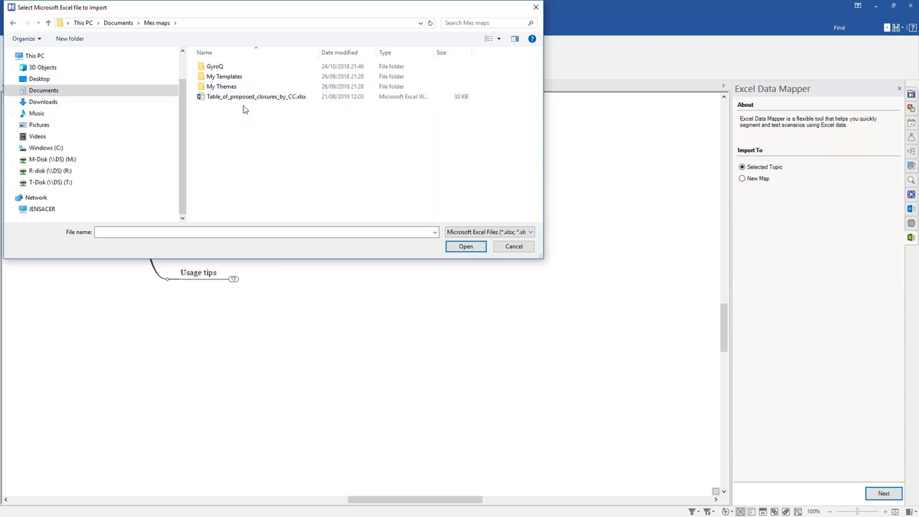
click(246, 99)
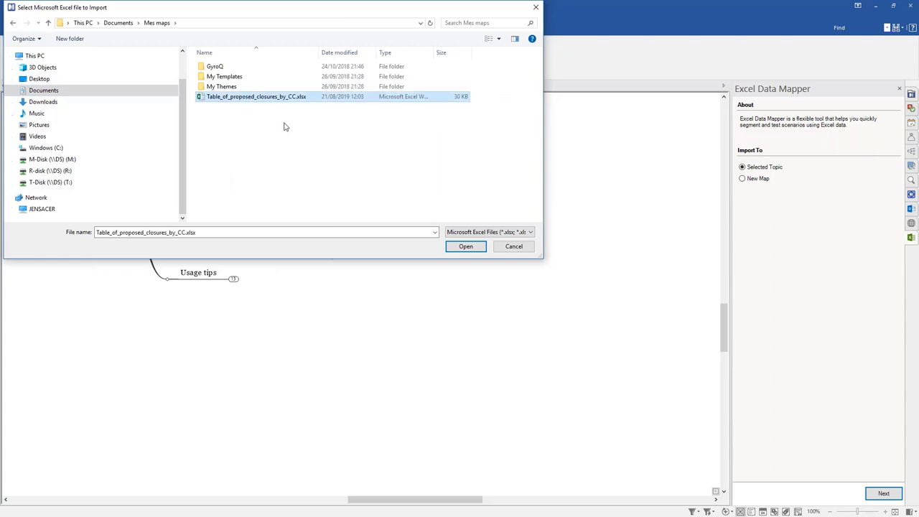
click(466, 247)
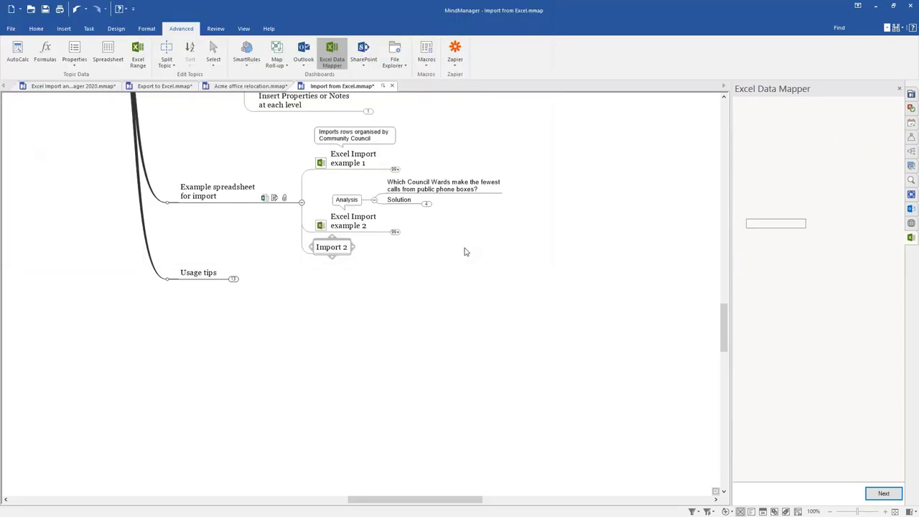
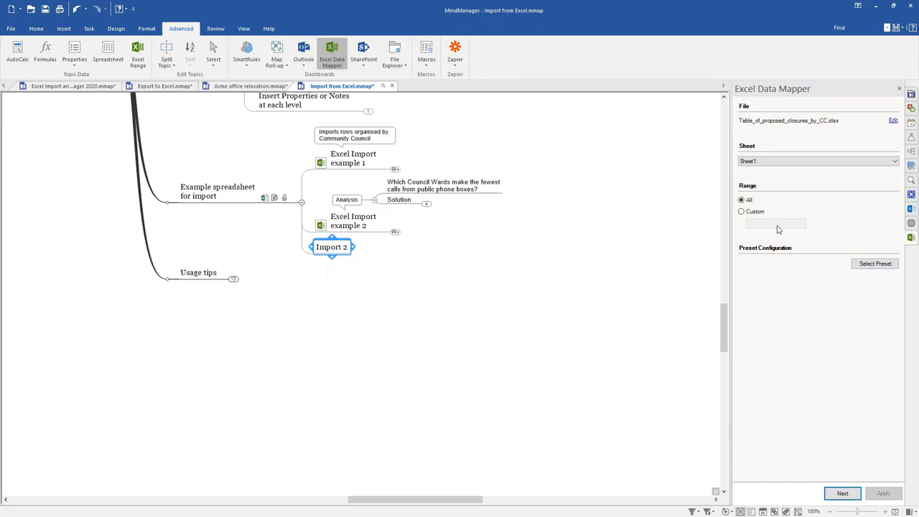
Step: Advance the Excel Data Mapper to header location and keep Row 1 as the header row
click(842, 493)
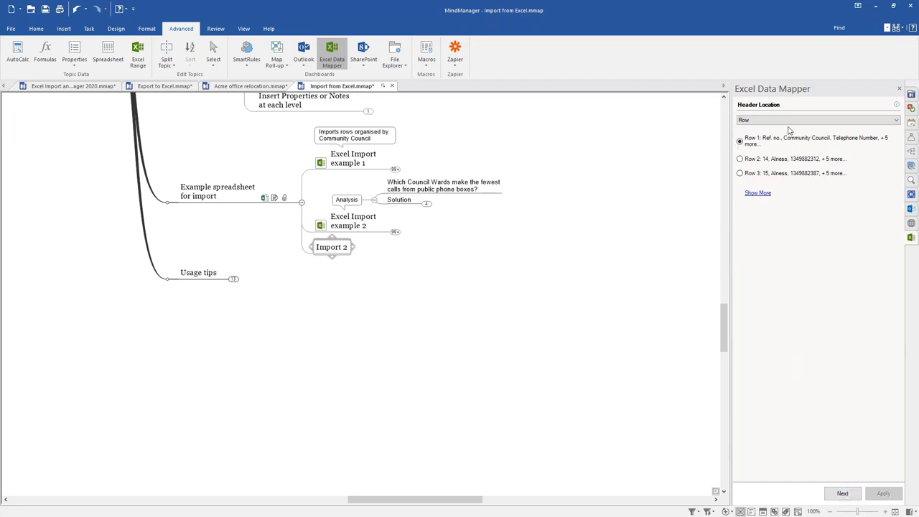
click(895, 123)
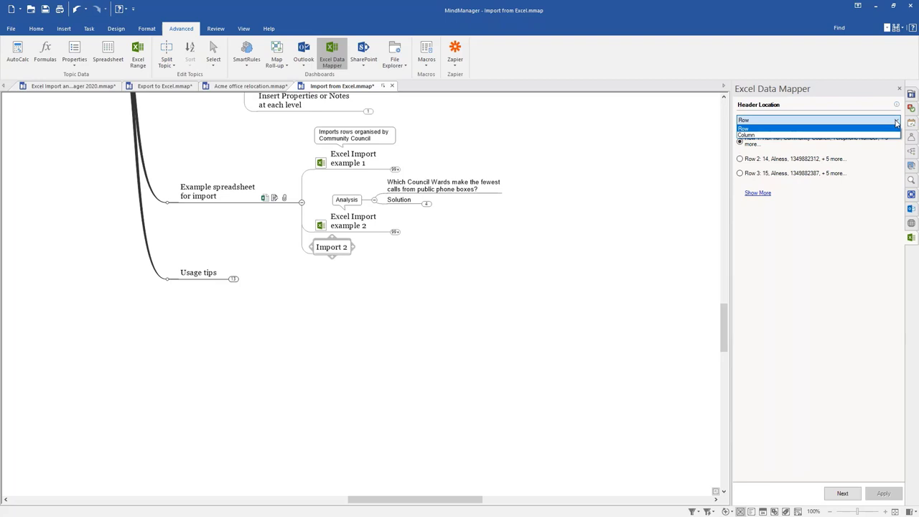
click(745, 130)
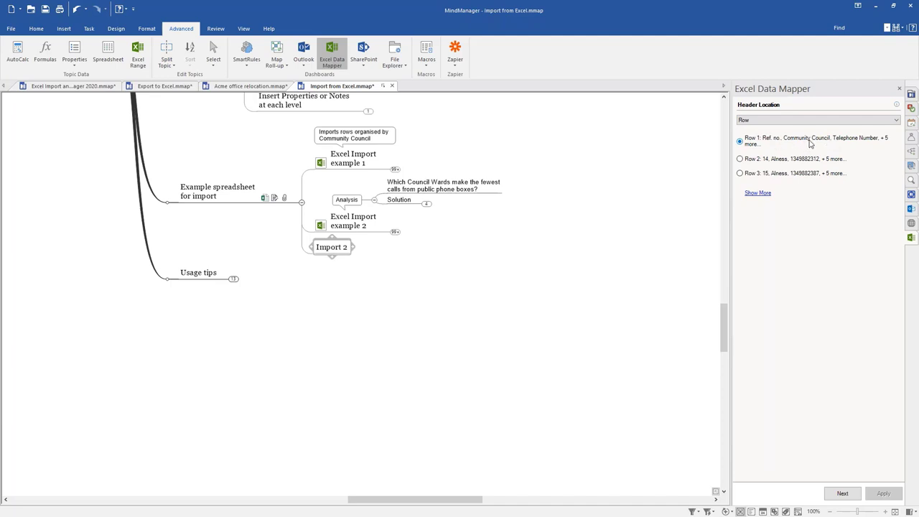
Step: Remove Level 3 from the import and set Level 1 to WARD (Column H)
click(844, 495)
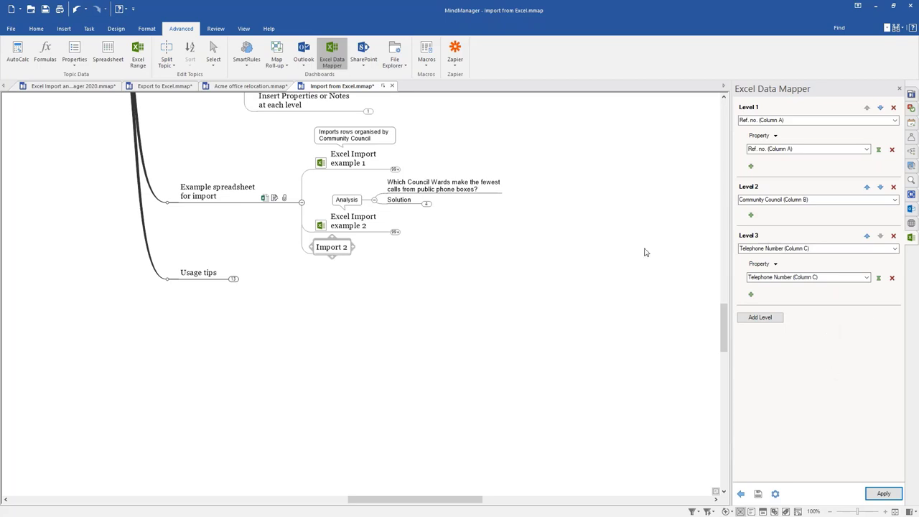
click(893, 236)
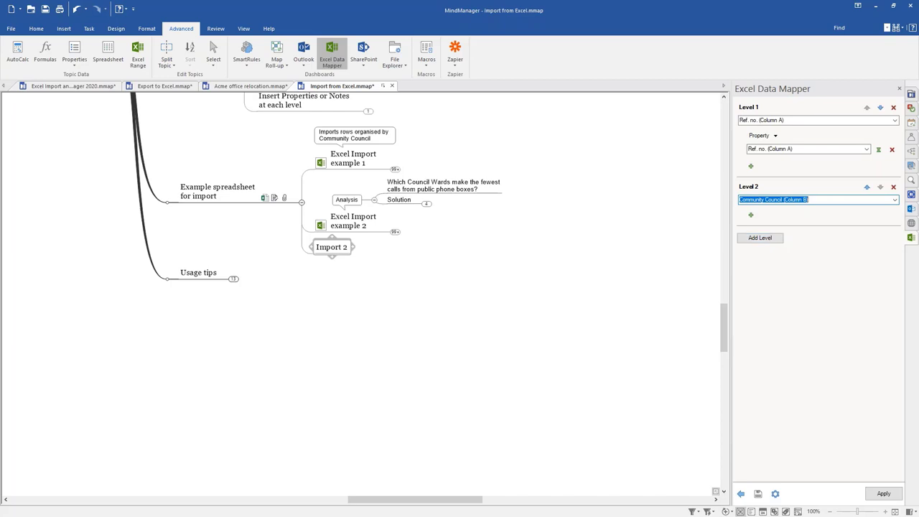
click(895, 121)
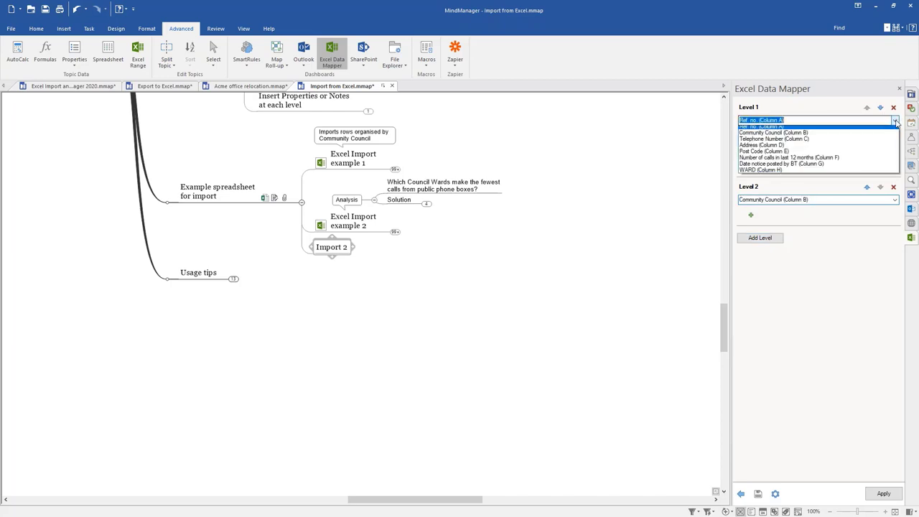
click(795, 173)
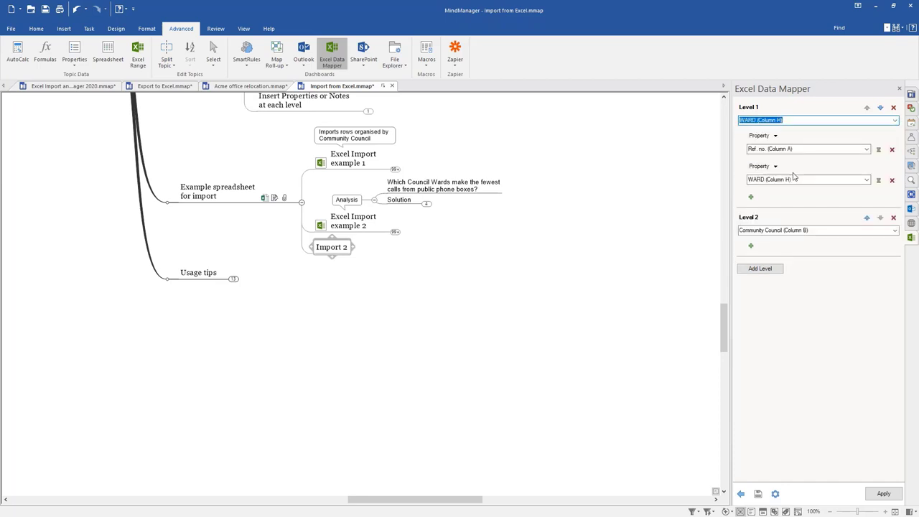
click(896, 121)
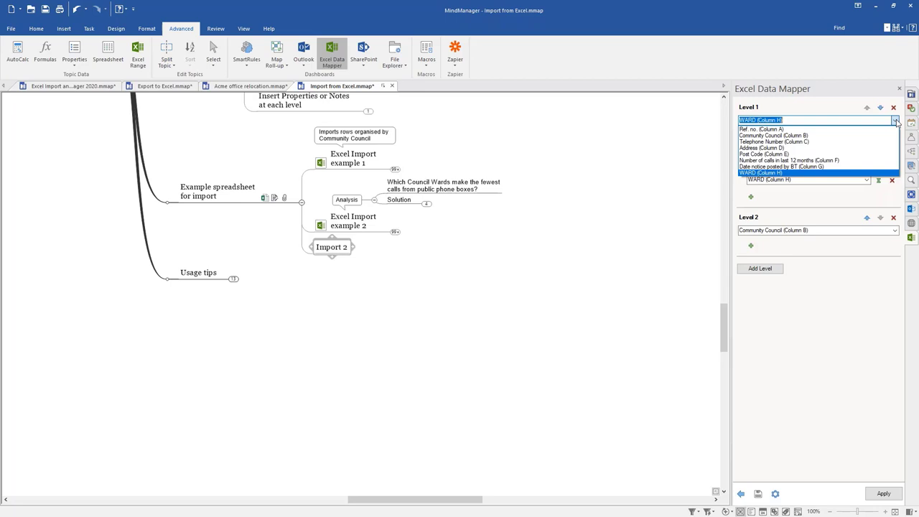
click(777, 173)
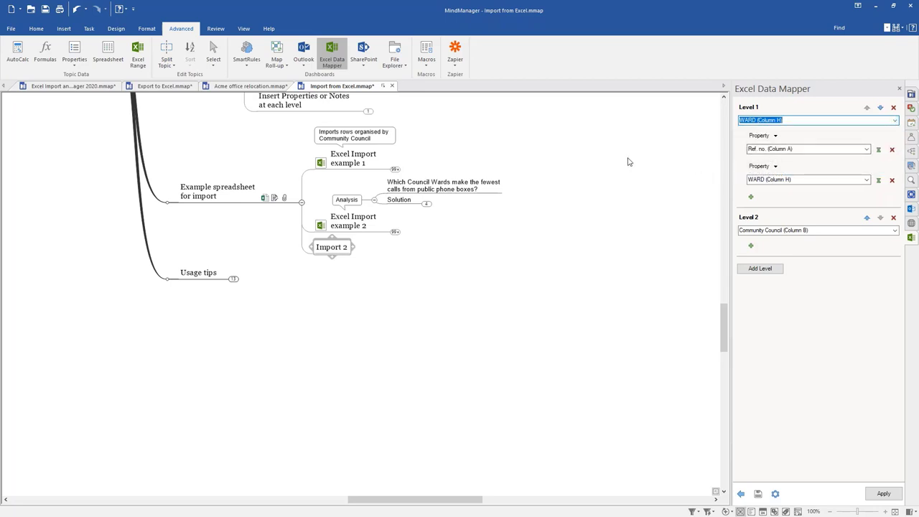
Step: Delete the Ref. no. and WARD properties from Level 1
click(893, 151)
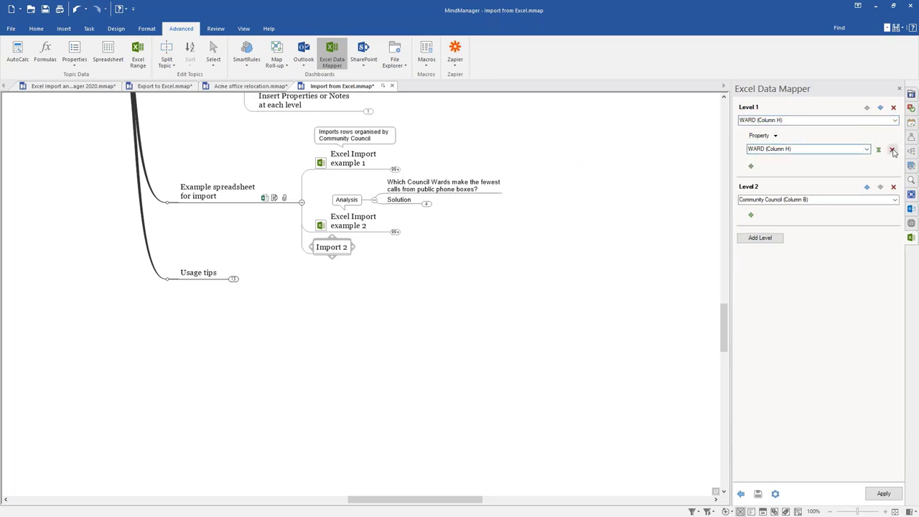
click(893, 150)
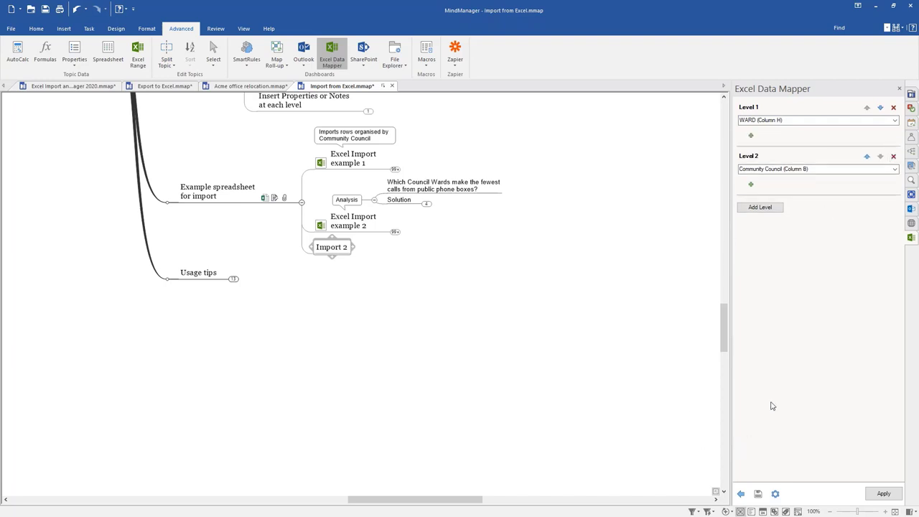
click(775, 495)
Step: Enable Show advanced options in the Excel Data Mapper Options and confirm with OK
click(640, 454)
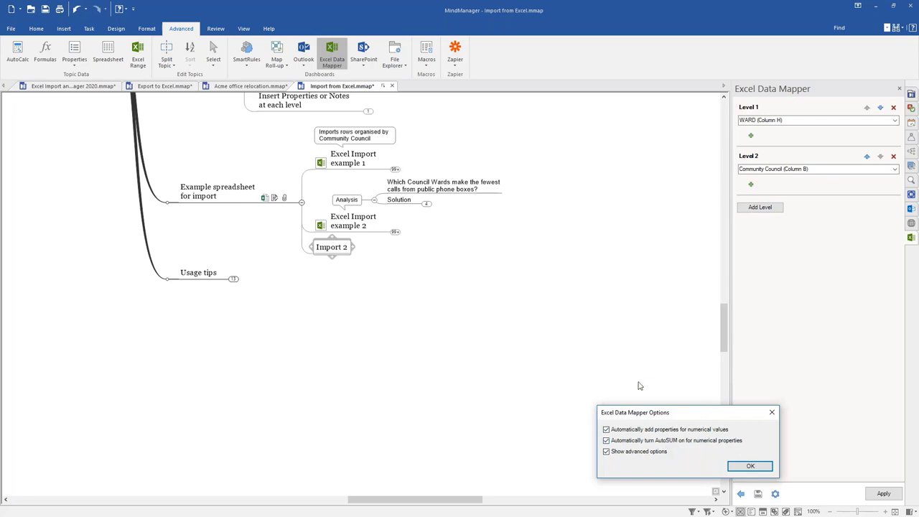
click(756, 468)
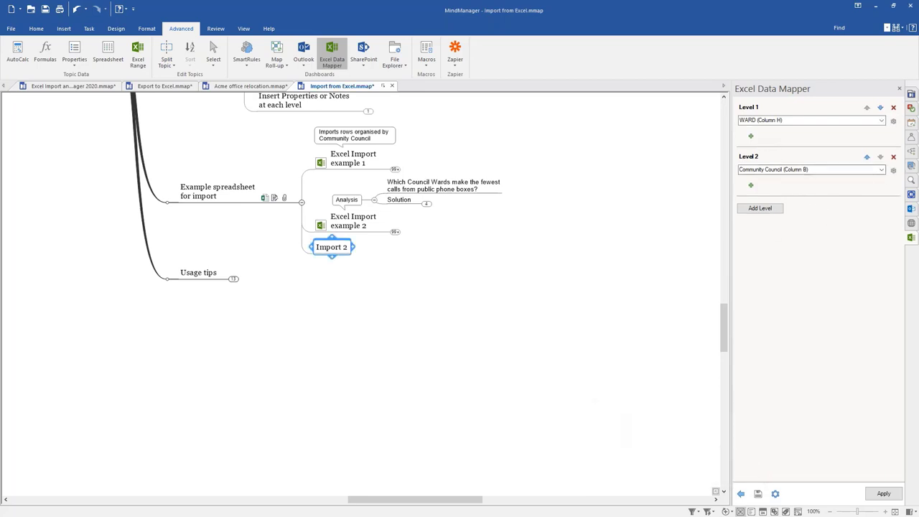
click(894, 122)
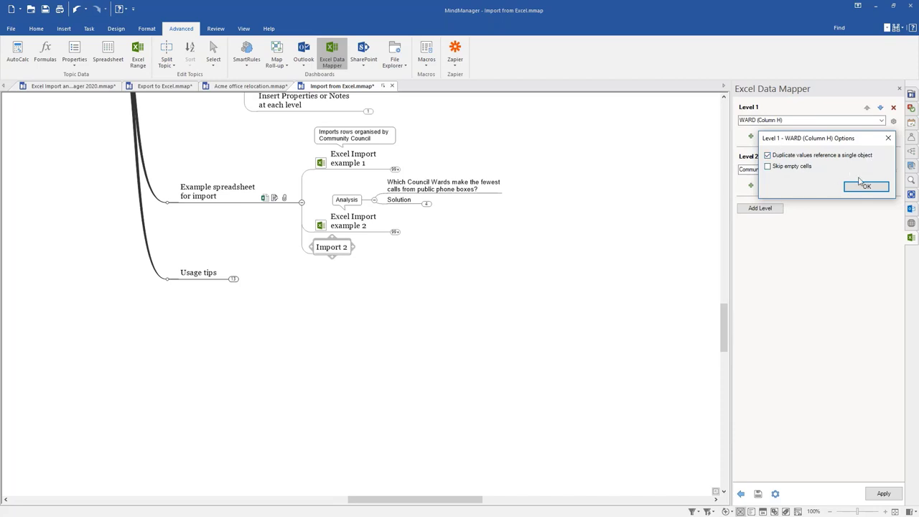
click(867, 187)
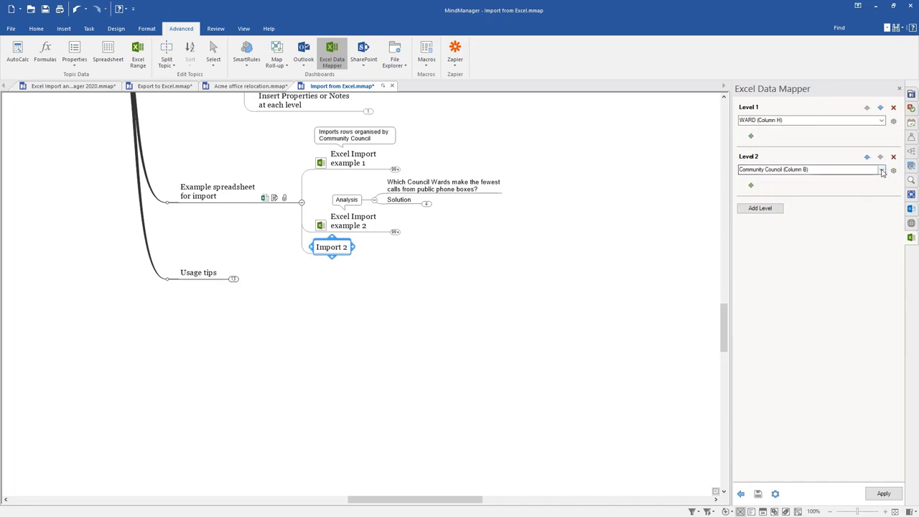
Step: Set Level 2 to Address (Column D) with a summed Number of calls in last 12 months (Column F) property
click(882, 170)
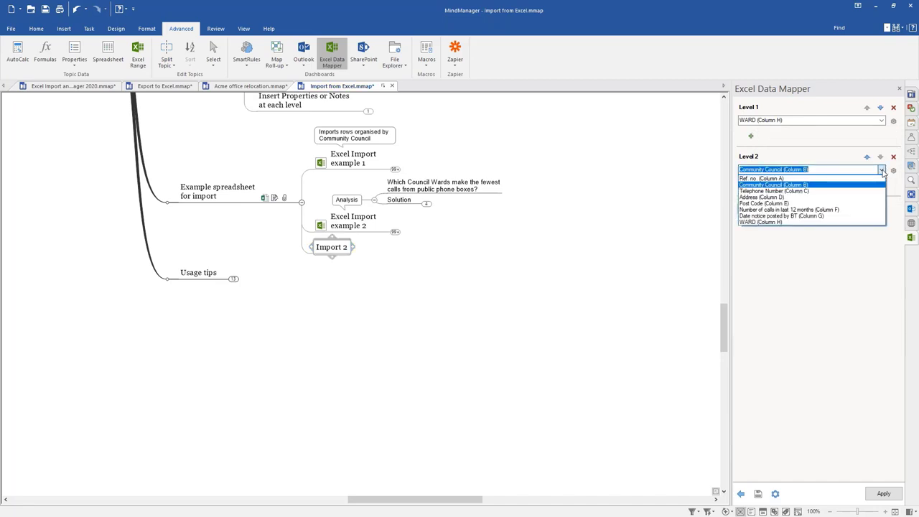
click(823, 198)
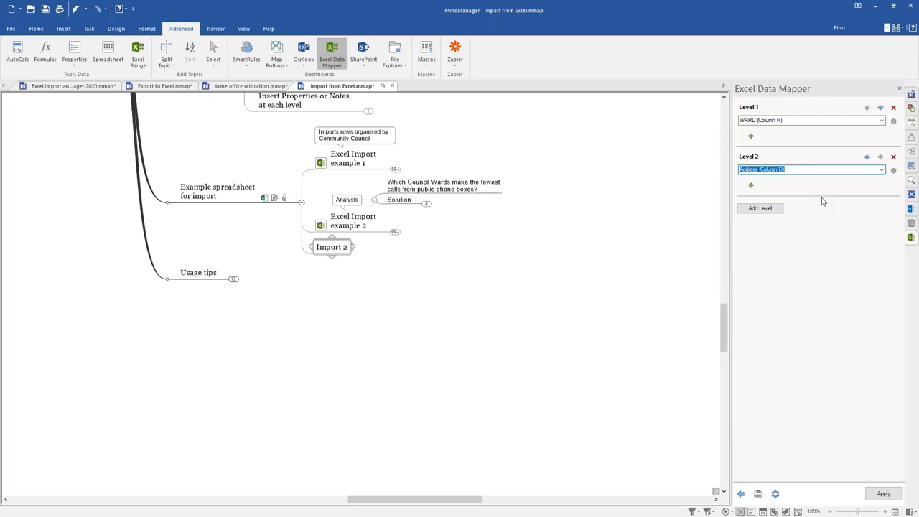
click(751, 186)
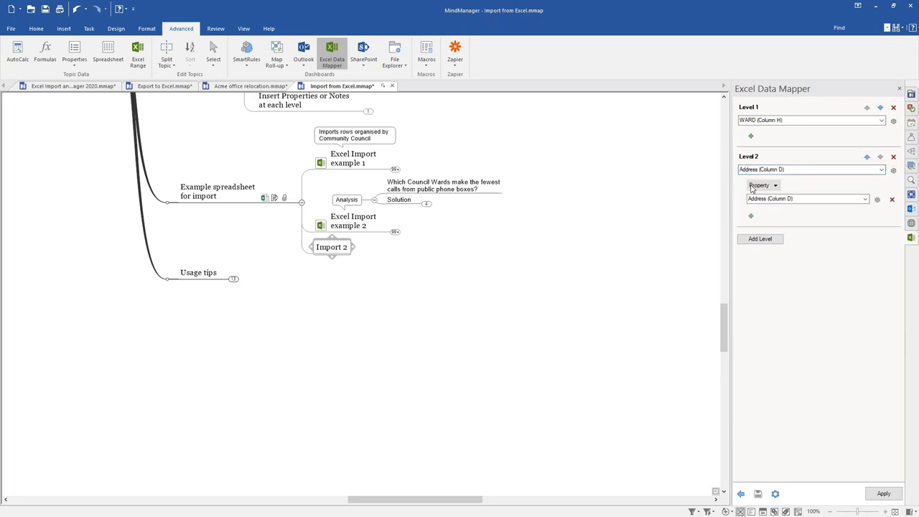
click(775, 187)
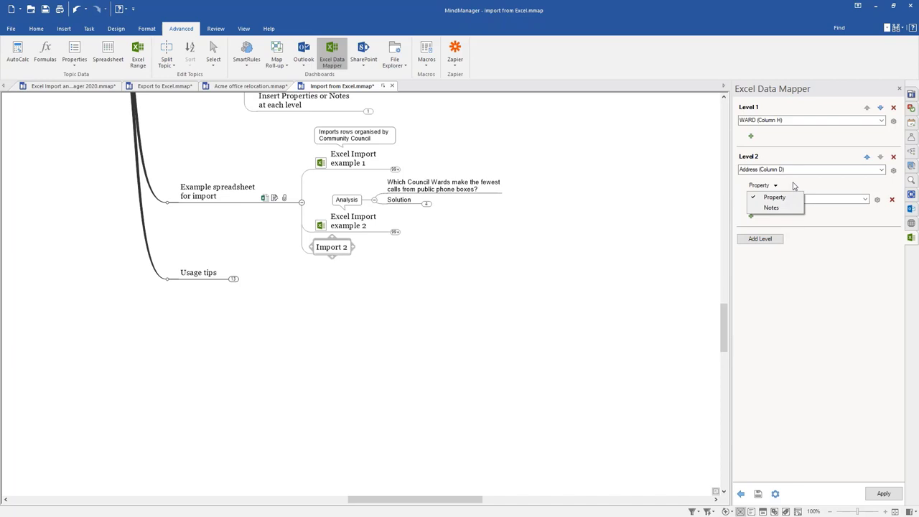
click(811, 183)
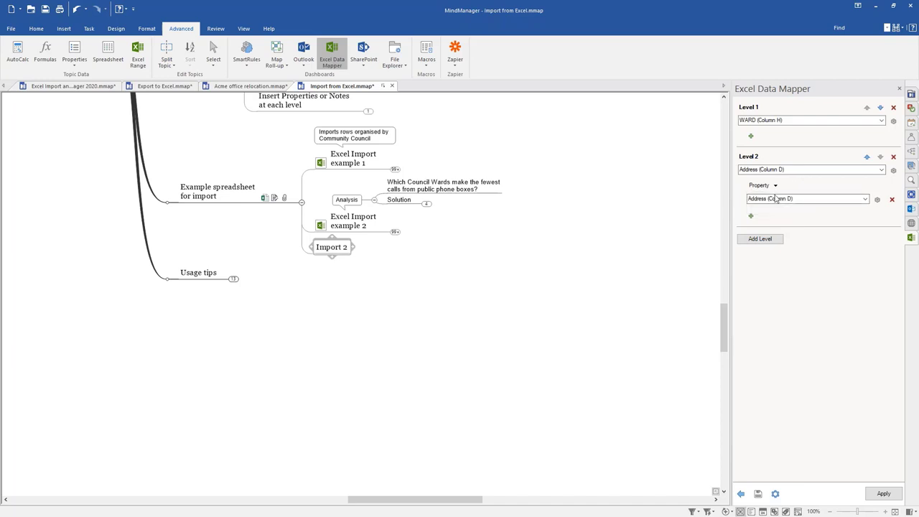
click(865, 199)
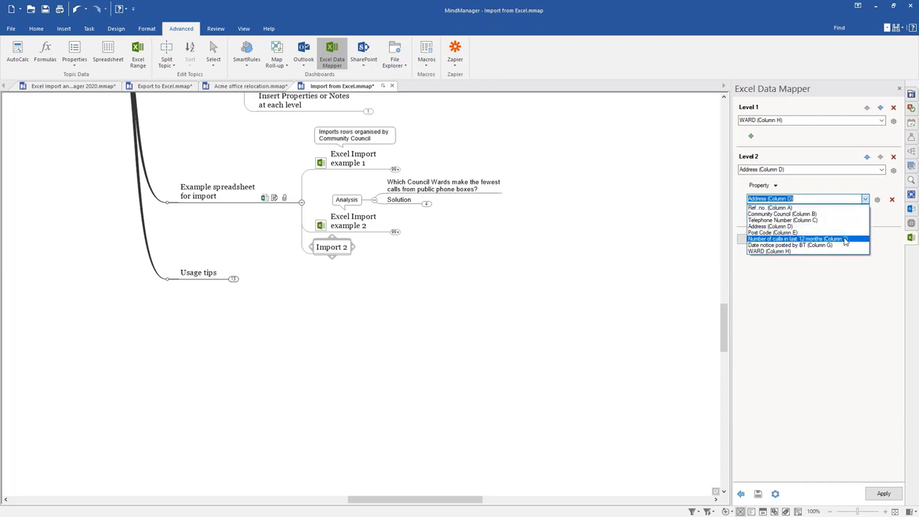
click(846, 240)
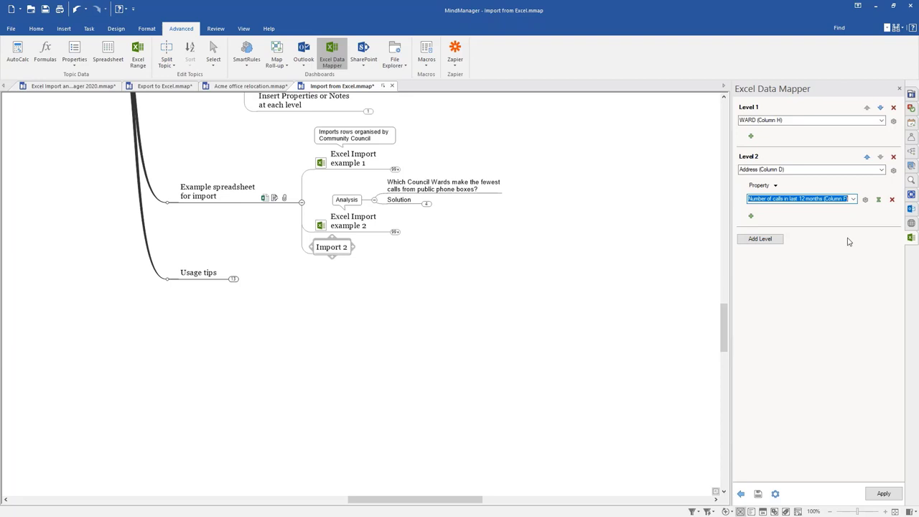
click(879, 202)
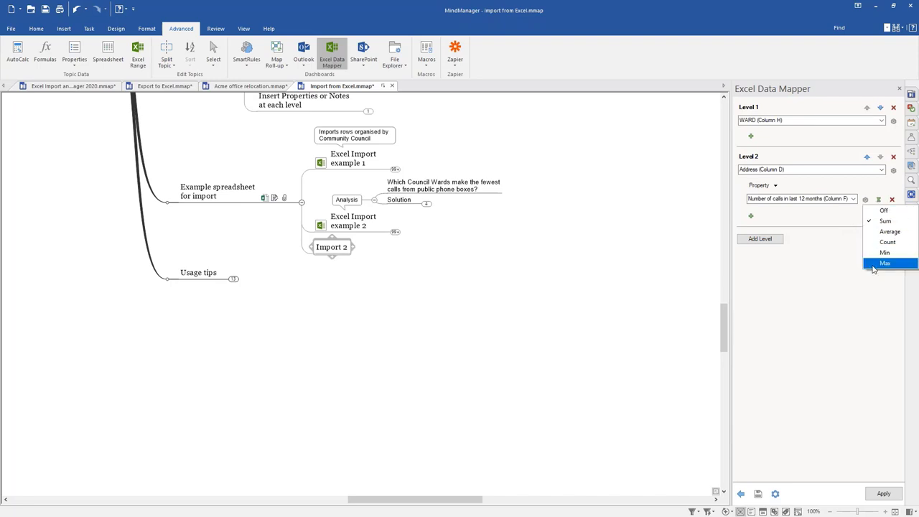
click(841, 221)
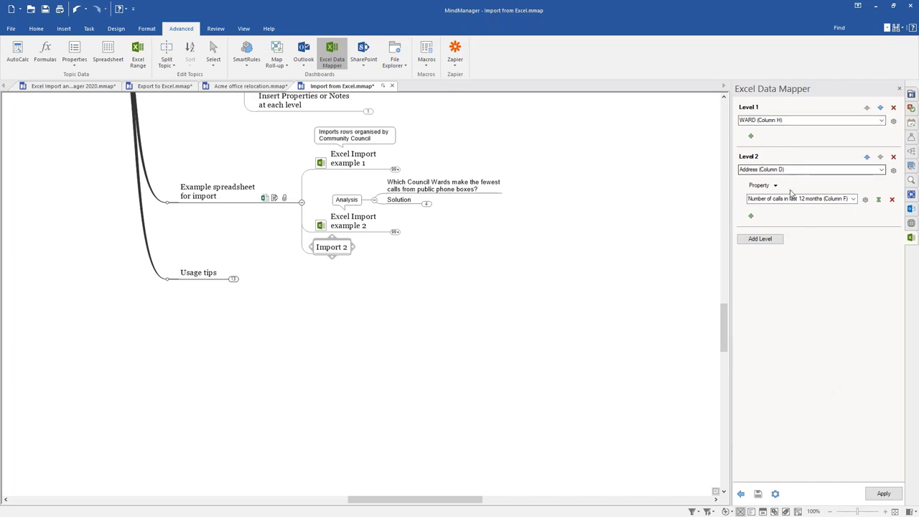
Step: Run the import and collapse Import 2 to its ward-level sum topics with F4
click(883, 495)
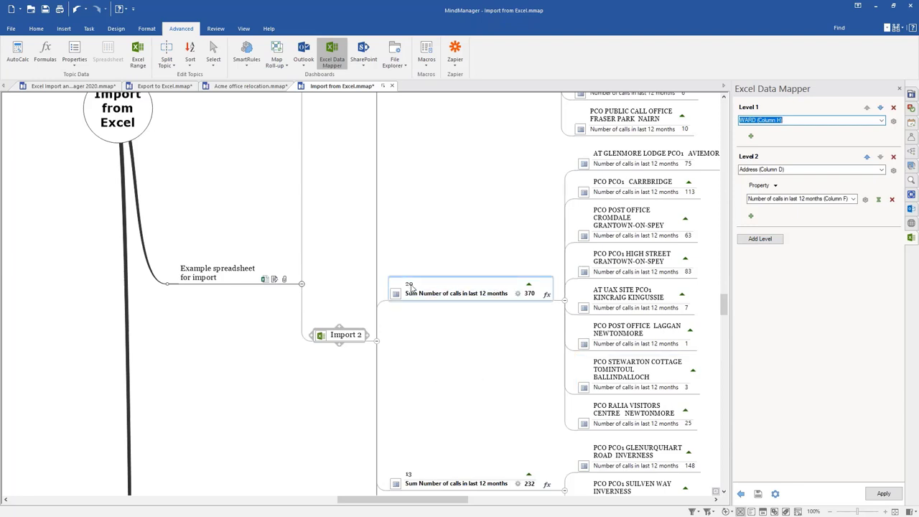
scroll(413, 295, up, 3)
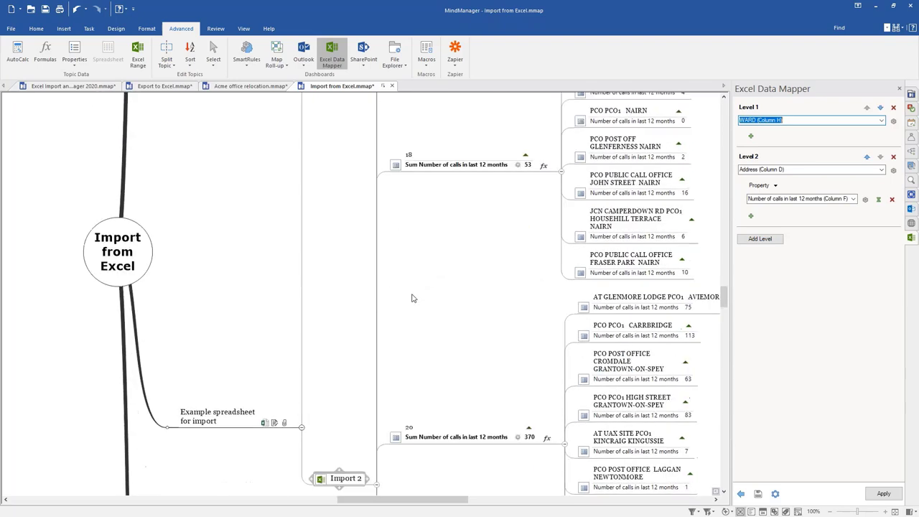
scroll(411, 298, down, 3)
click(345, 335)
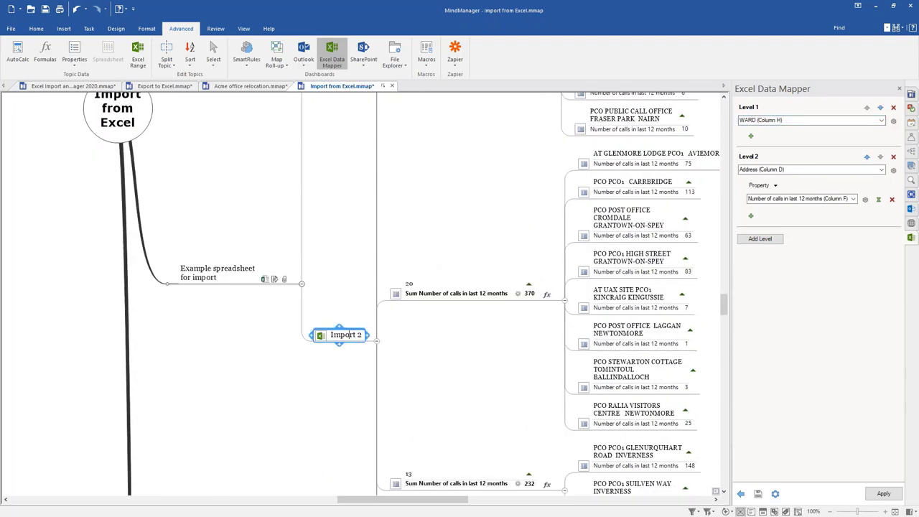
key(F4)
key(F4)
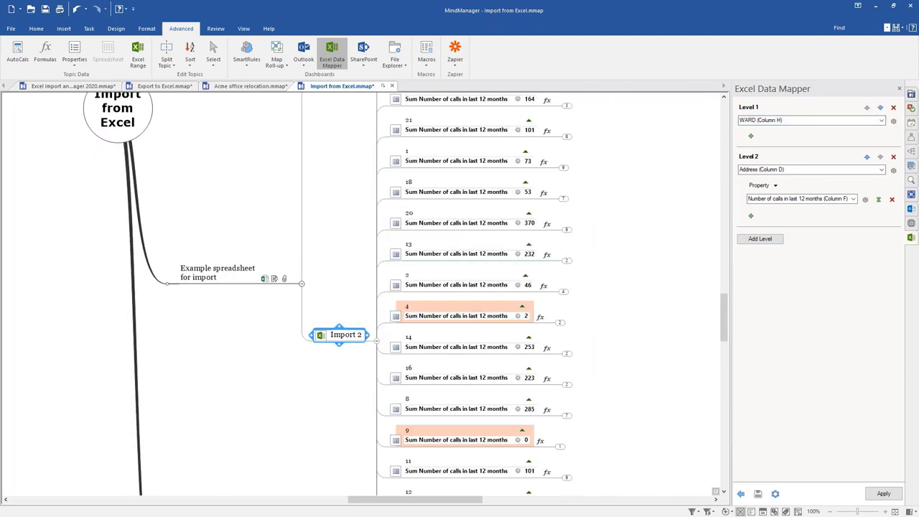
scroll(414, 295, up, 4)
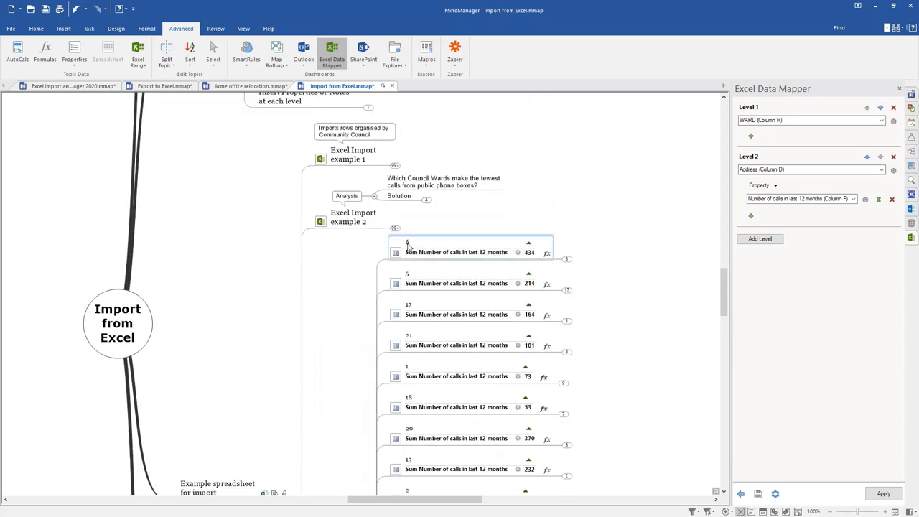
click(436, 253)
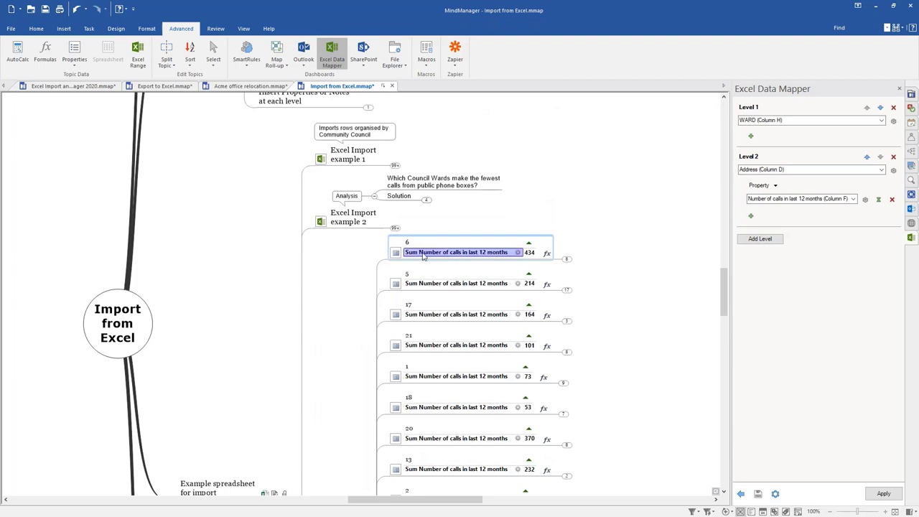
key(Escape)
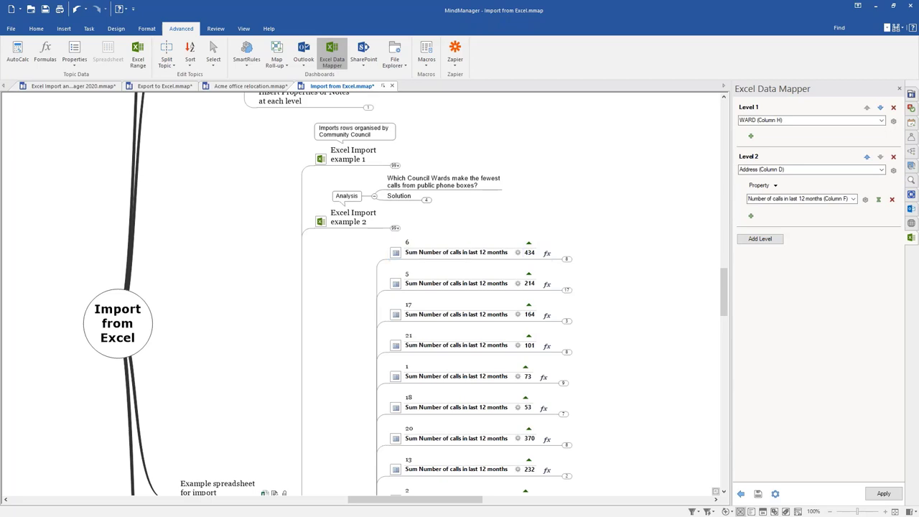
Step: Expand ward 6 to its addresses and inspect the O/S 144 MILNAFUA PCO1 call-count property
click(568, 260)
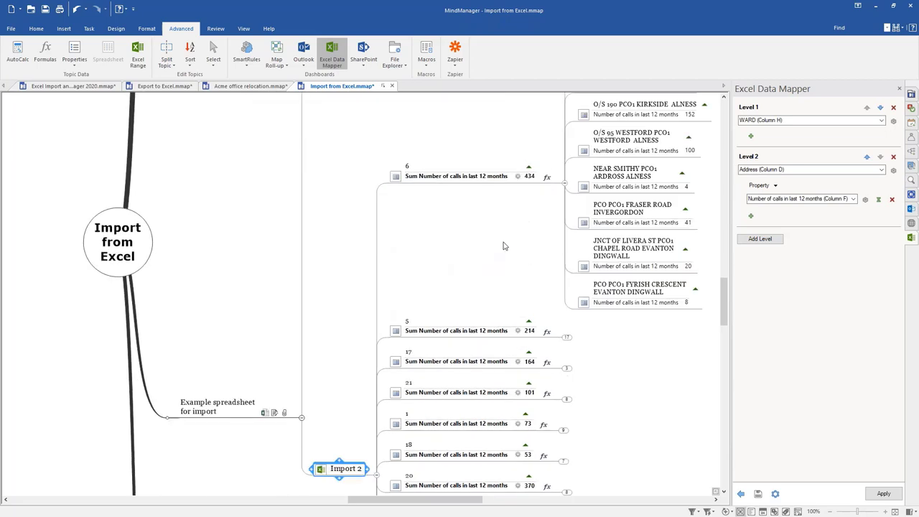
drag(497, 247, 327, 369)
click(492, 176)
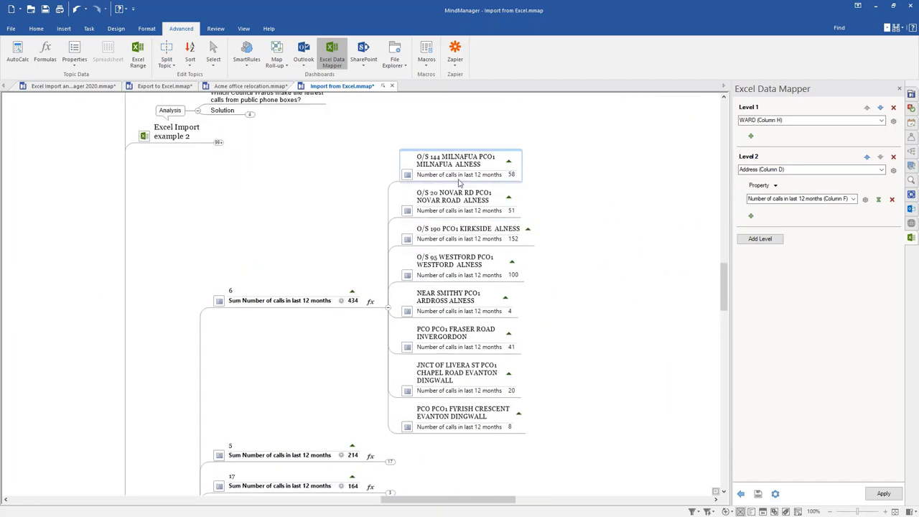
click(493, 176)
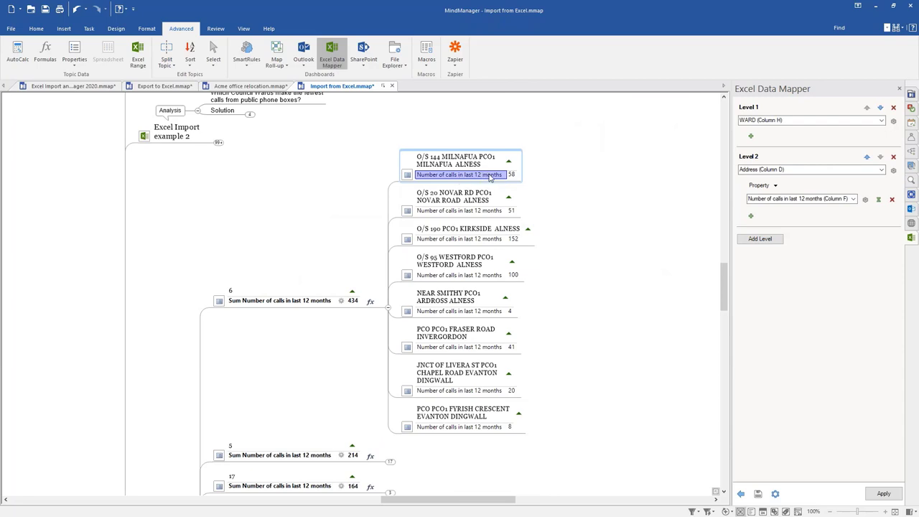
key(Escape)
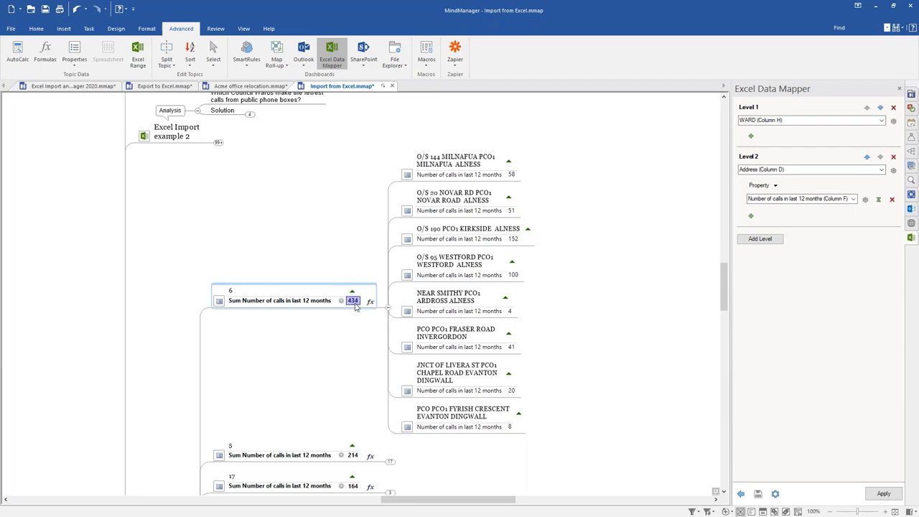
scroll(345, 369, down, 2)
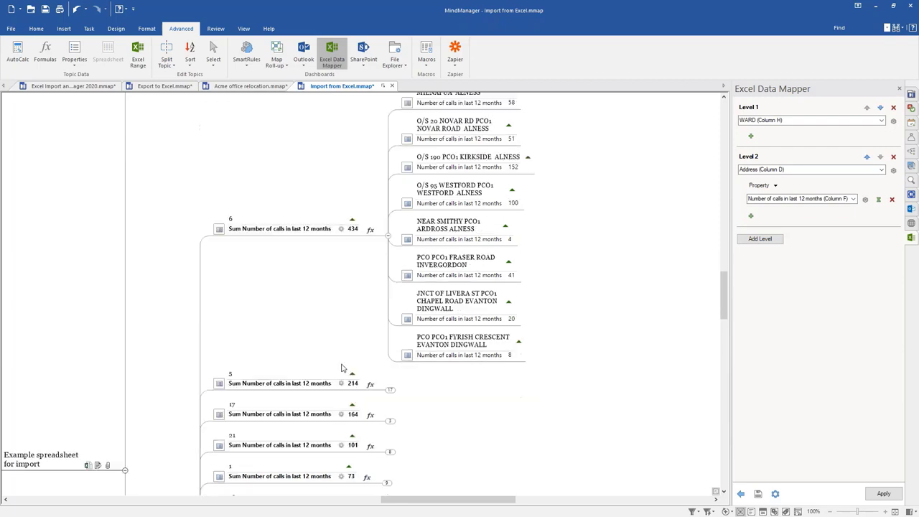
scroll(365, 365, down, 6)
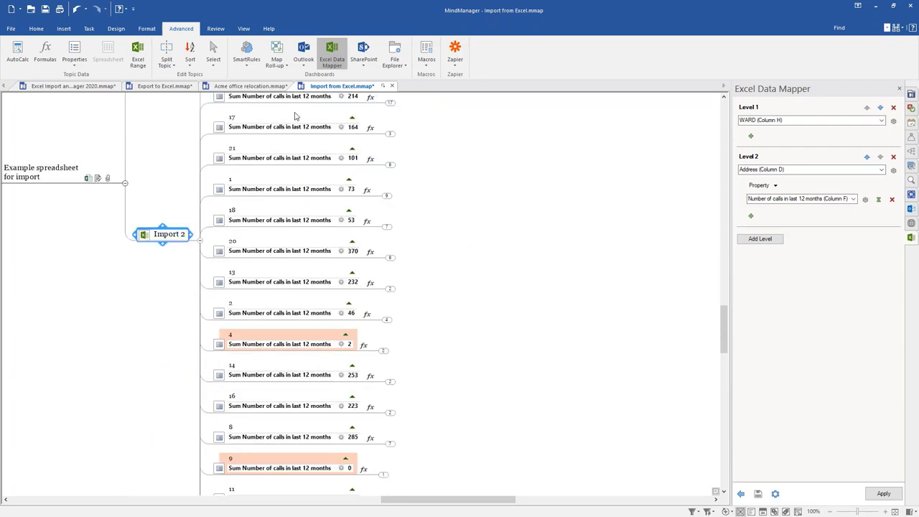
click(247, 50)
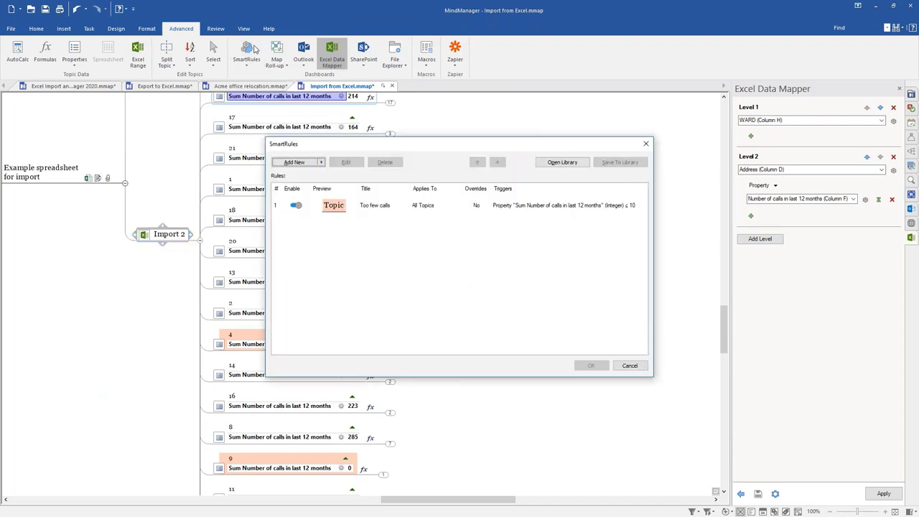
double_click(384, 207)
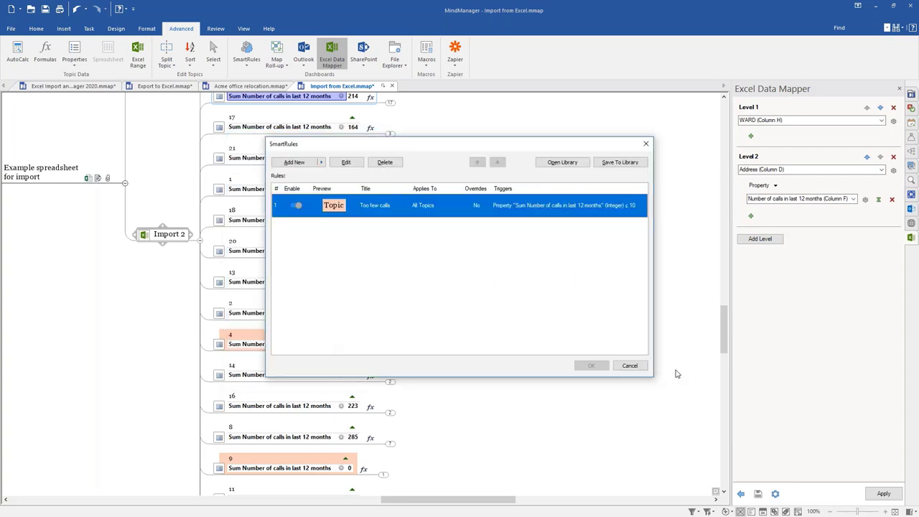
click(625, 366)
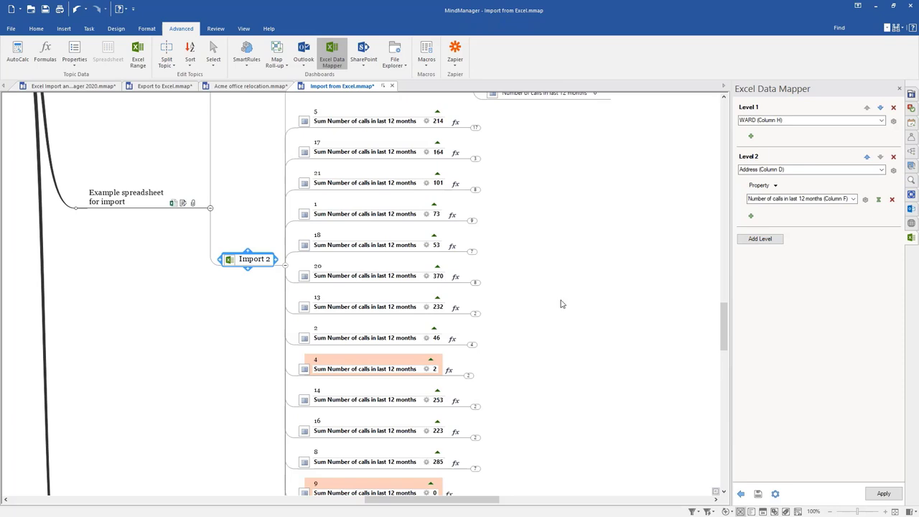
scroll(561, 304, up, 1)
scroll(331, 248, up, 2)
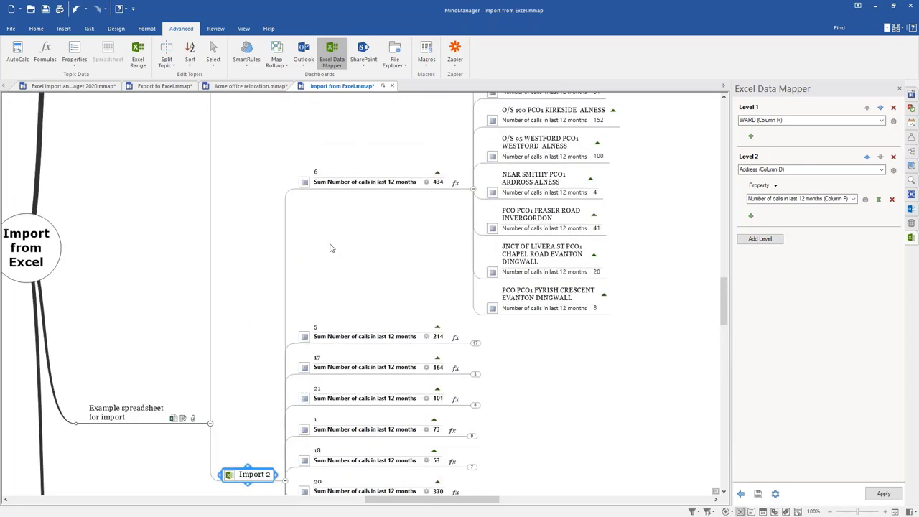
click(397, 173)
click(388, 185)
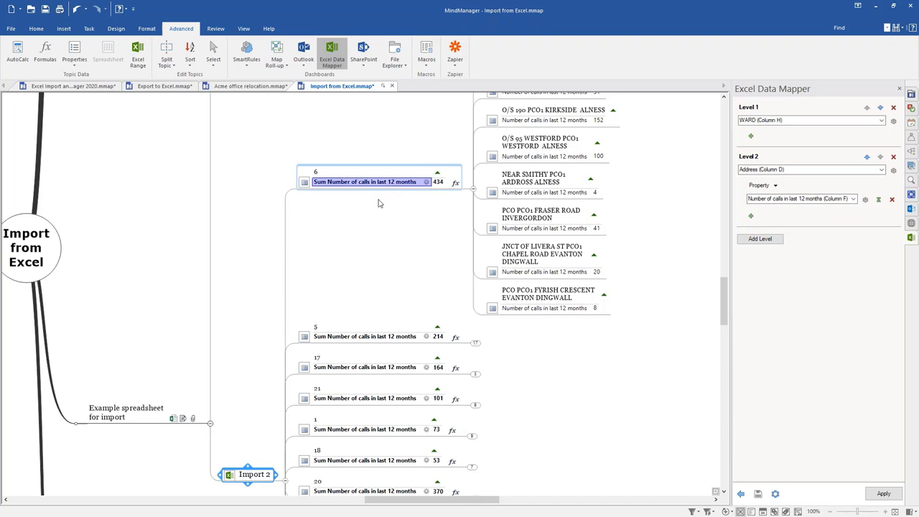
click(381, 208)
scroll(371, 244, down, 1)
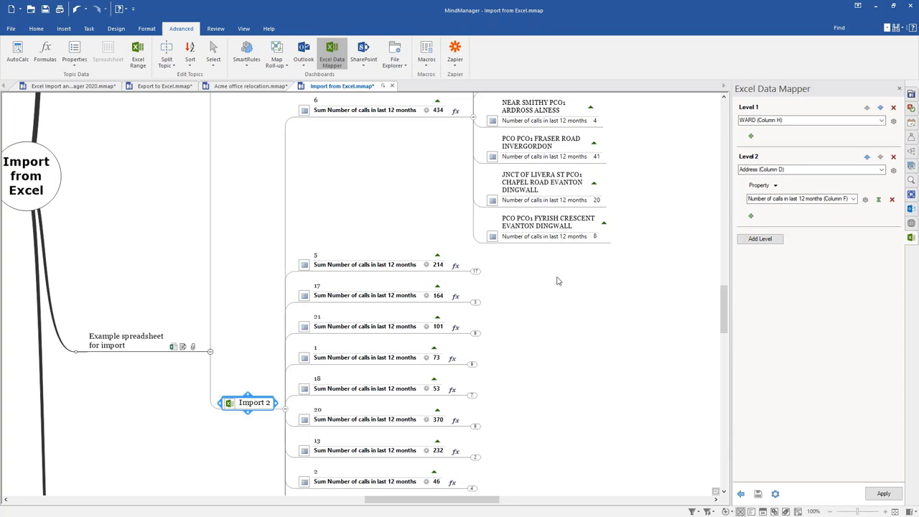
scroll(568, 289, down, 10)
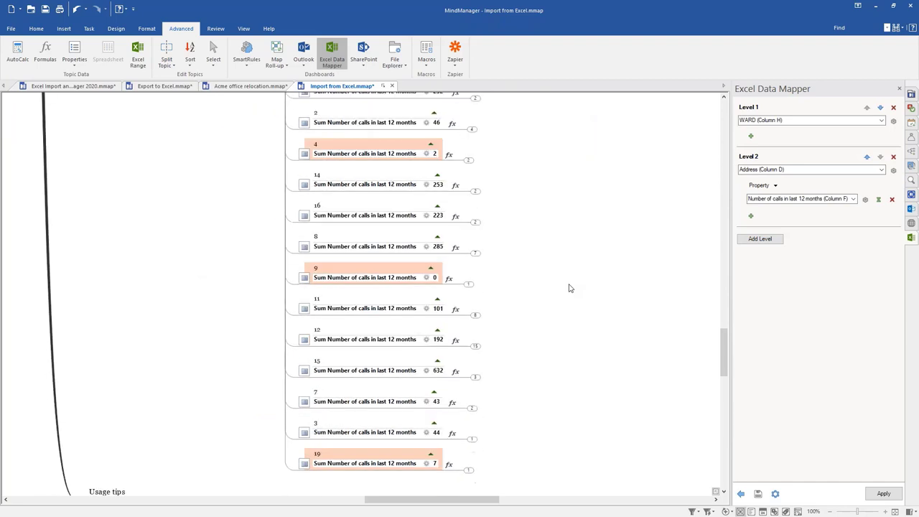
scroll(569, 288, down, 4)
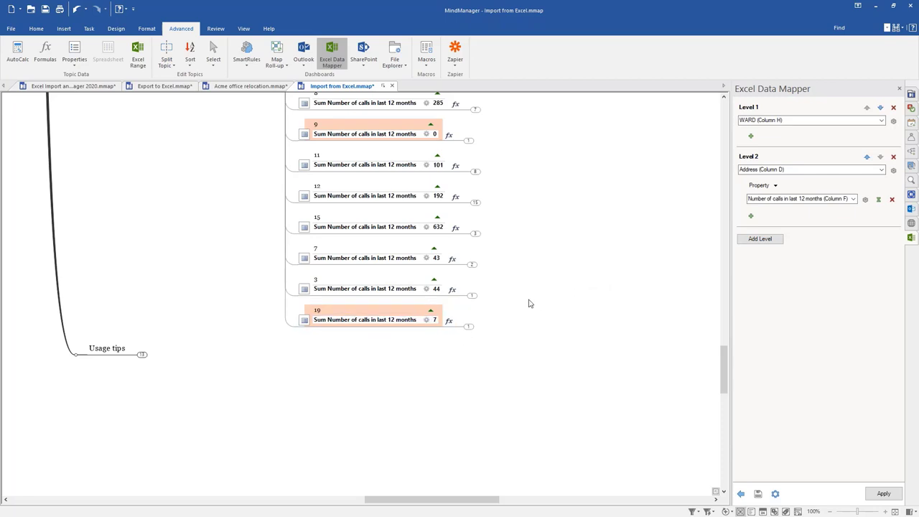
Step: Expand Usage tips and the import configuration tip to reveal its refresh-or-repeat note
click(142, 355)
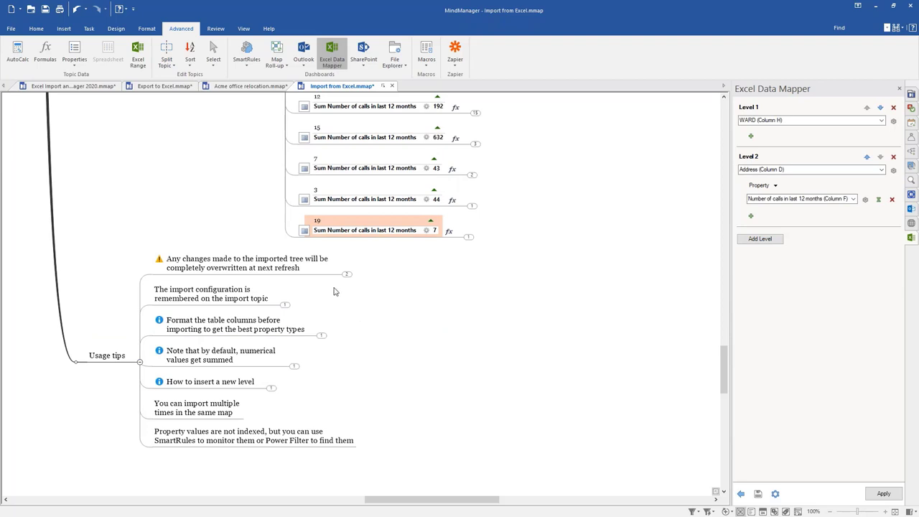
click(295, 275)
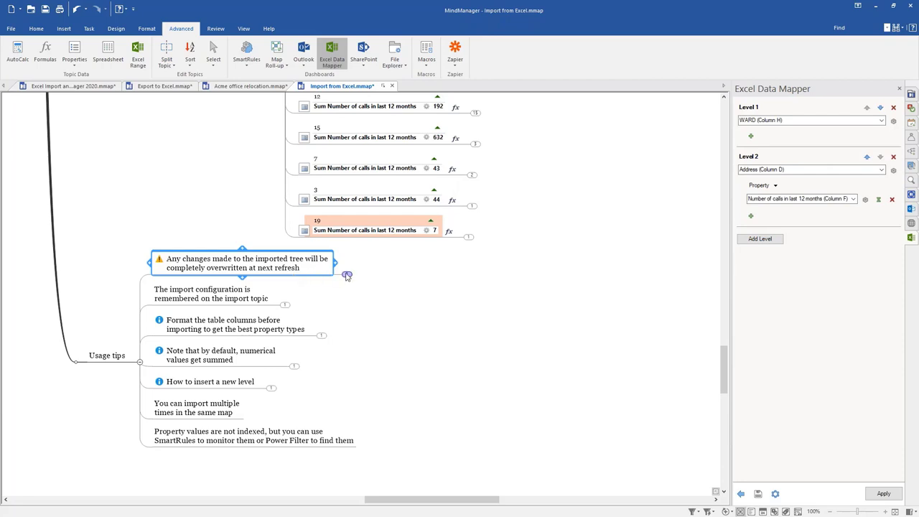
click(284, 305)
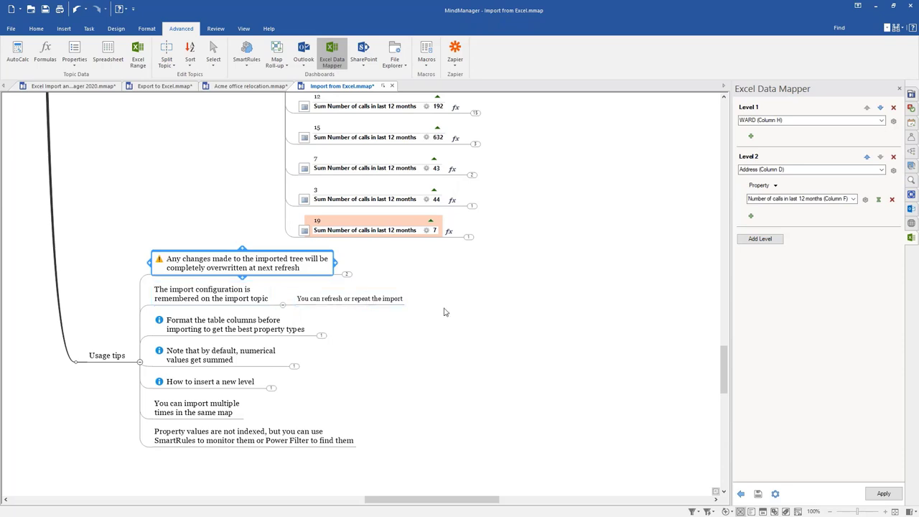
scroll(530, 336, up, 3)
scroll(529, 335, up, 4)
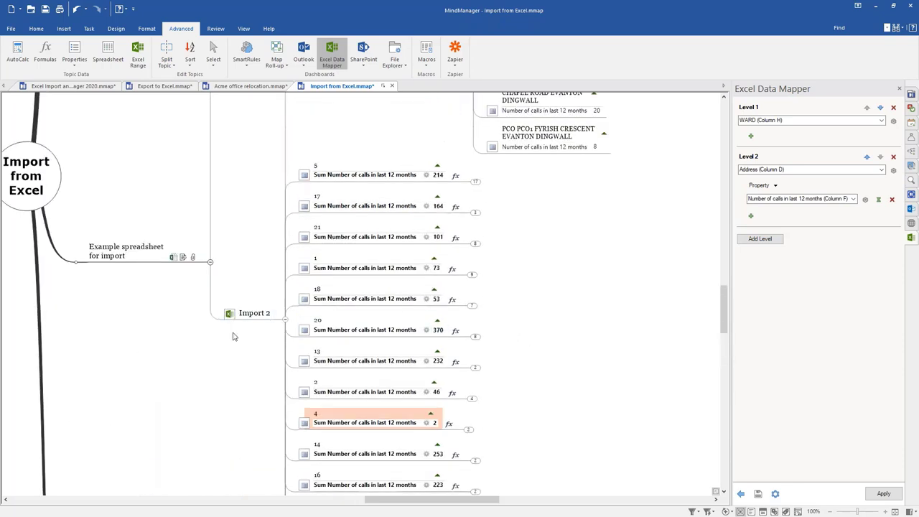
scroll(232, 334, down, 2)
scroll(233, 336, down, 4)
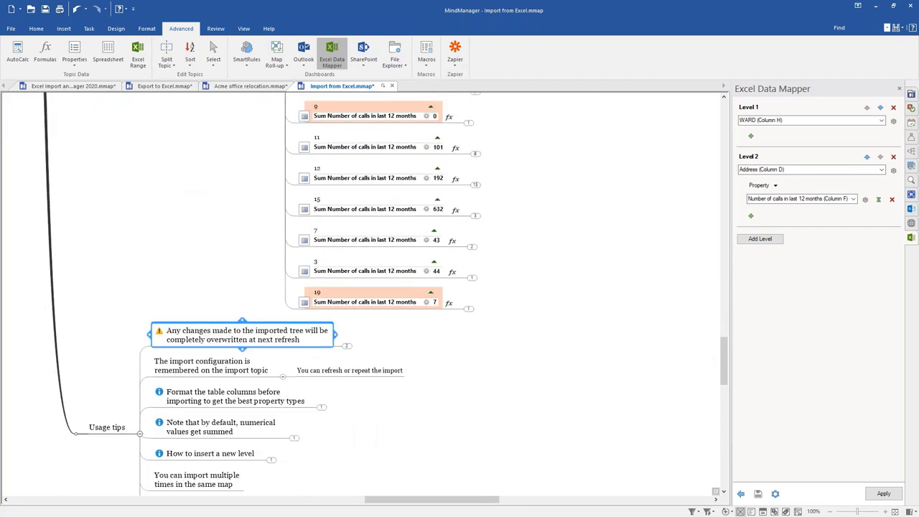
scroll(423, 335, down, 1)
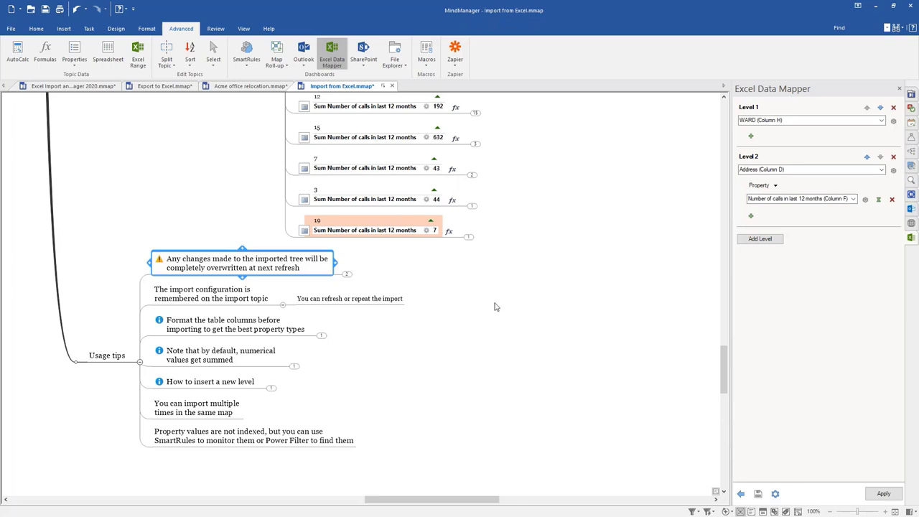
Step: Expand the column-formatting, numerical-values and How to insert a new level tips
click(323, 337)
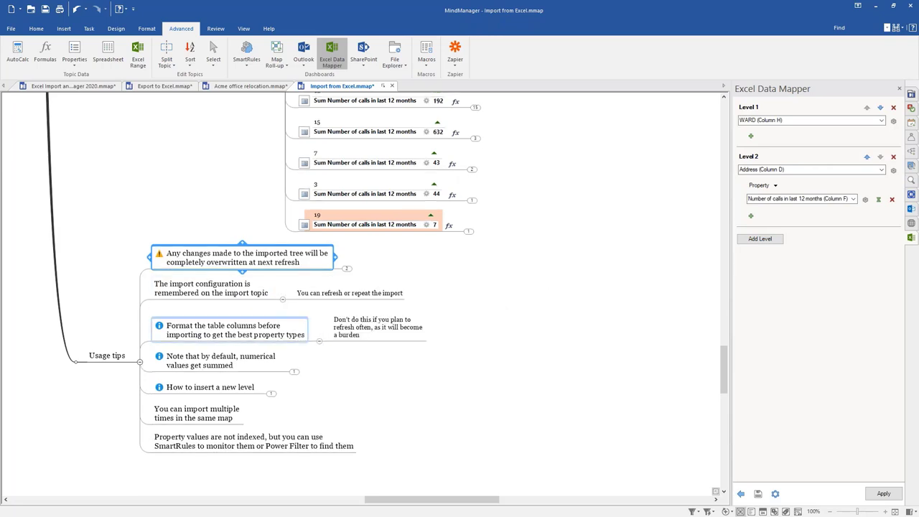
click(264, 343)
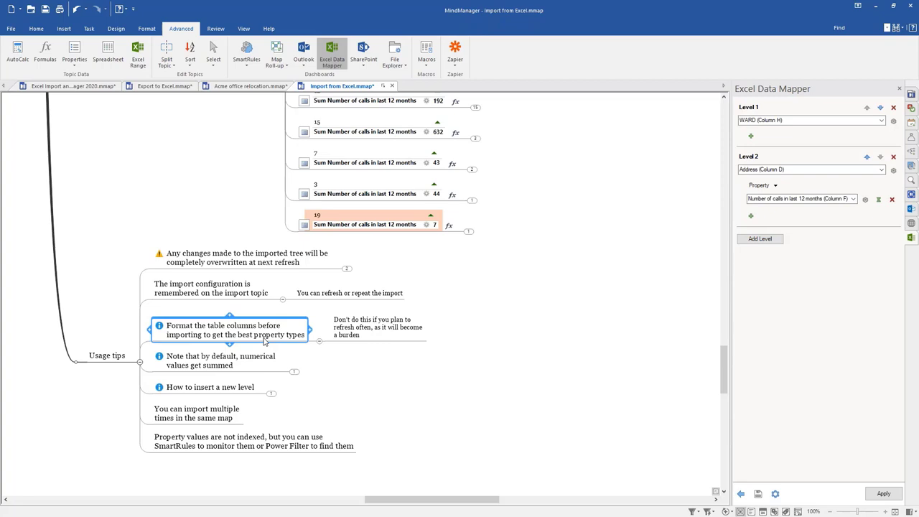
click(295, 373)
click(257, 373)
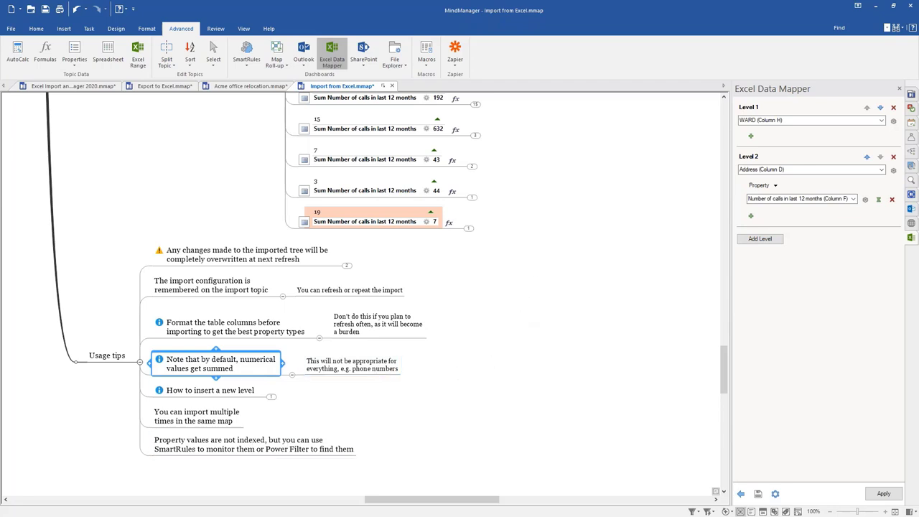
click(236, 393)
click(272, 398)
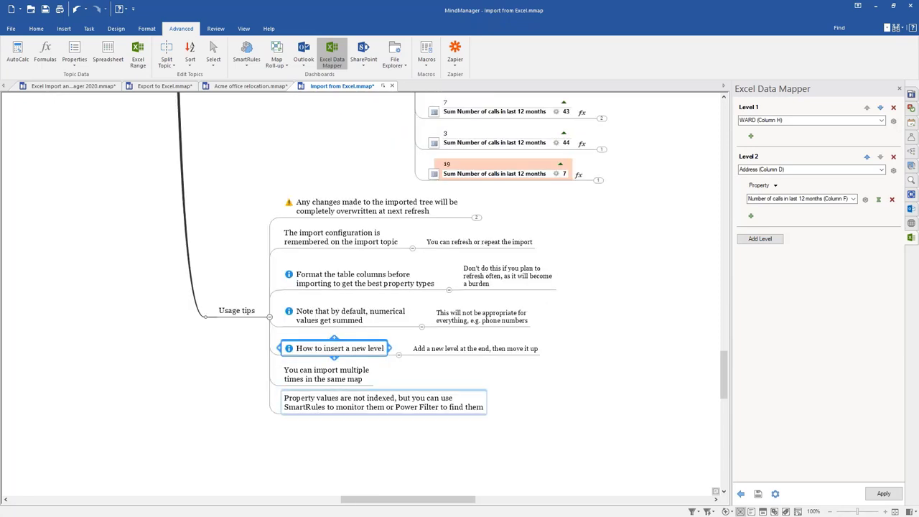
Step: Select the import multiple times tip and bring up the File backstage's recent maps list
click(342, 383)
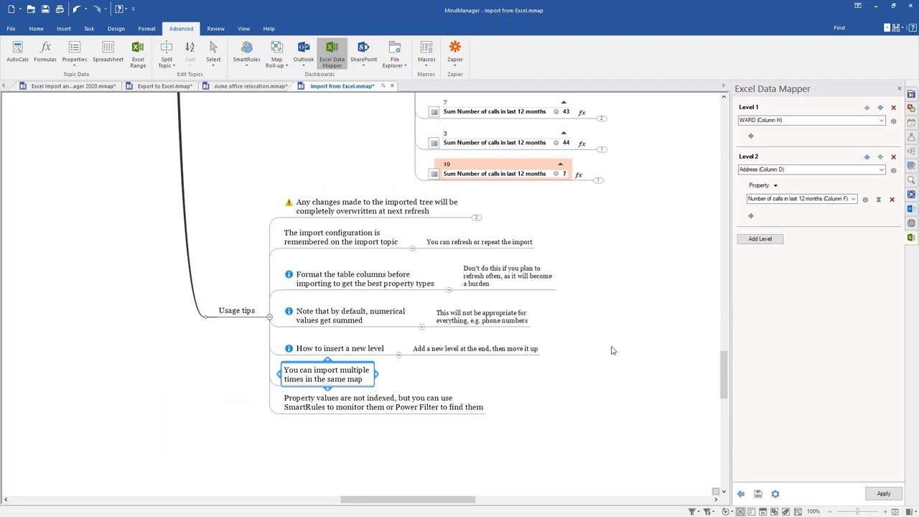
scroll(151, 295, up, 1)
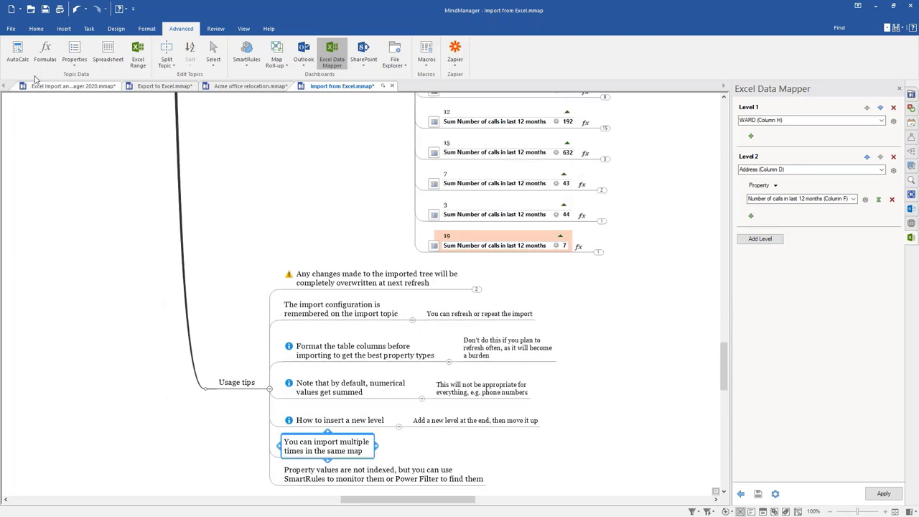
click(10, 28)
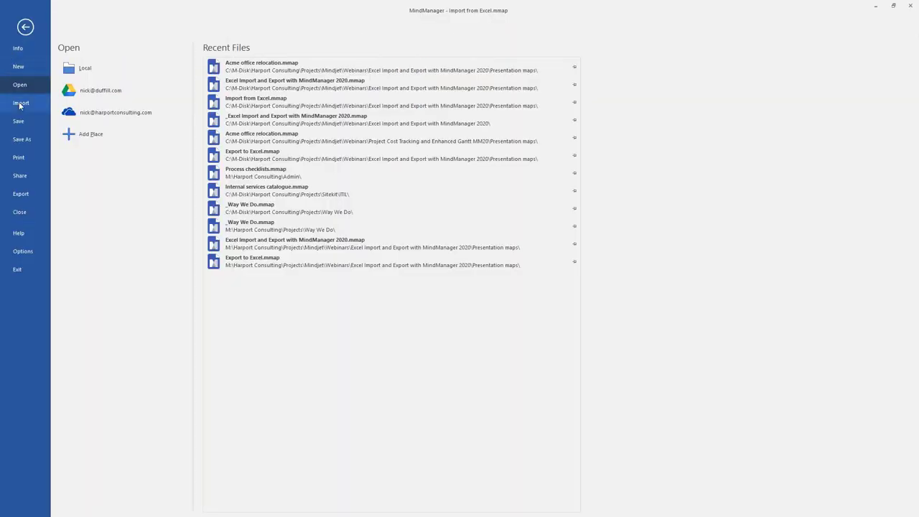
Step: Browse the Import types in the File backstage, then return to the Import from Excel map
click(20, 103)
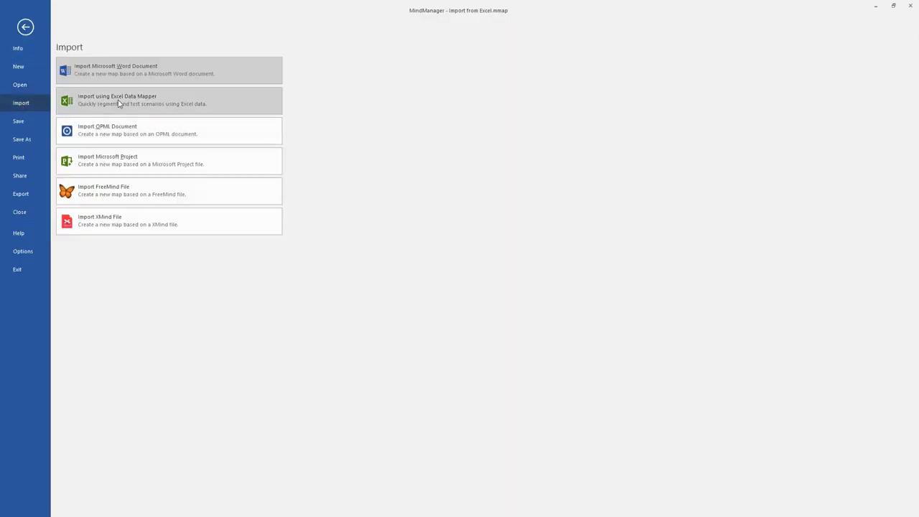
click(25, 26)
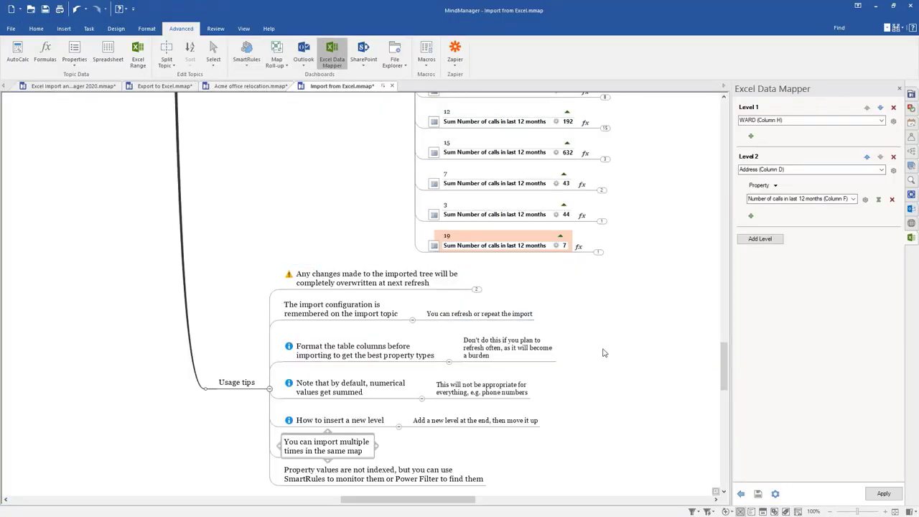
Step: Select the Property values are not indexed tip and bring up the View tab's Power Filter options
click(329, 446)
scroll(351, 345, down, 2)
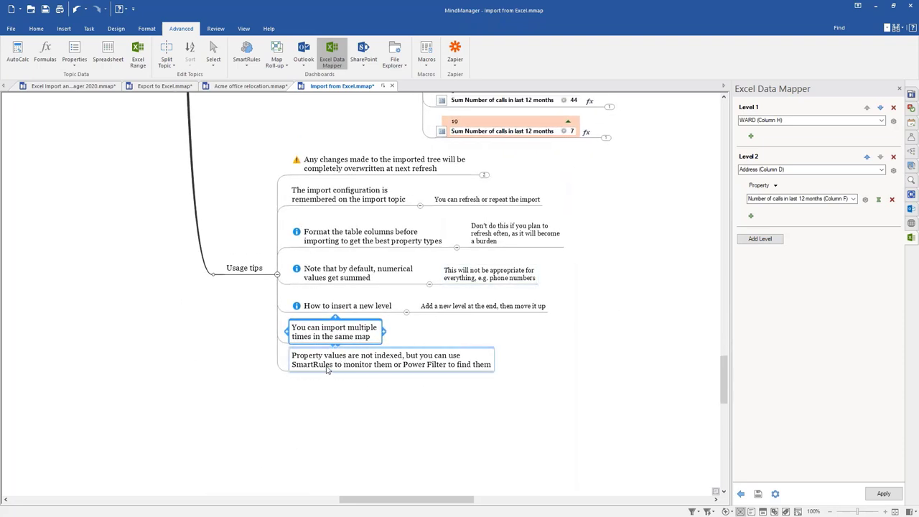
click(327, 369)
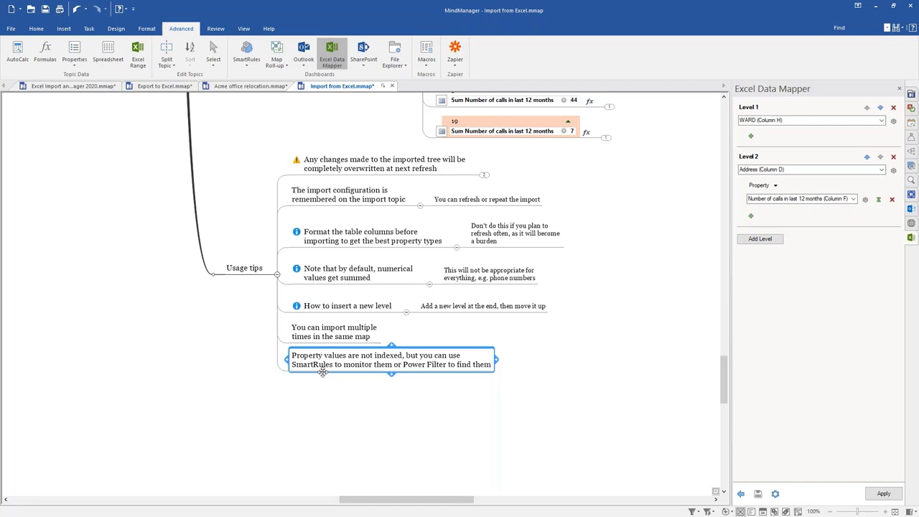
click(244, 28)
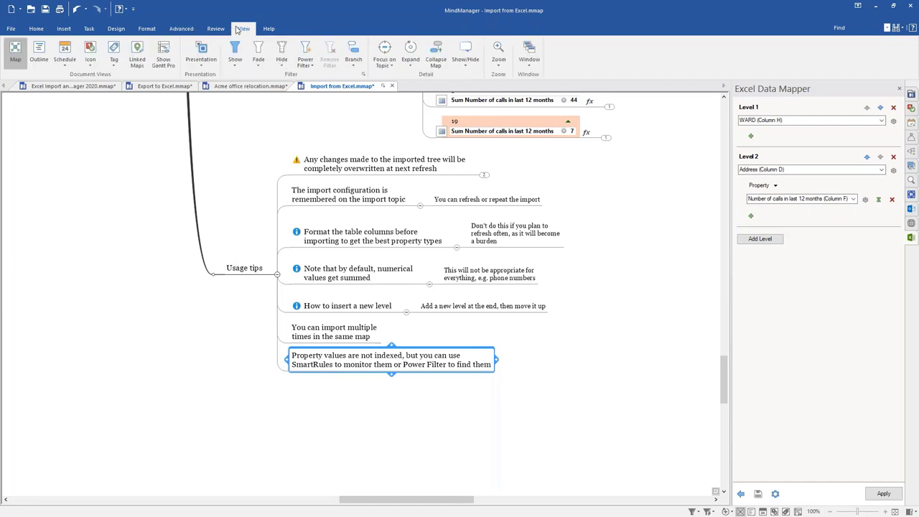
click(311, 66)
click(320, 76)
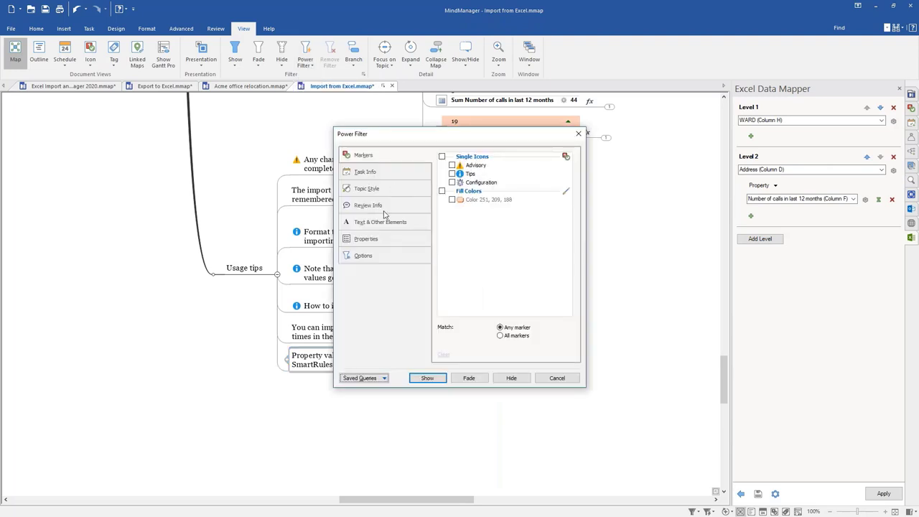
click(370, 240)
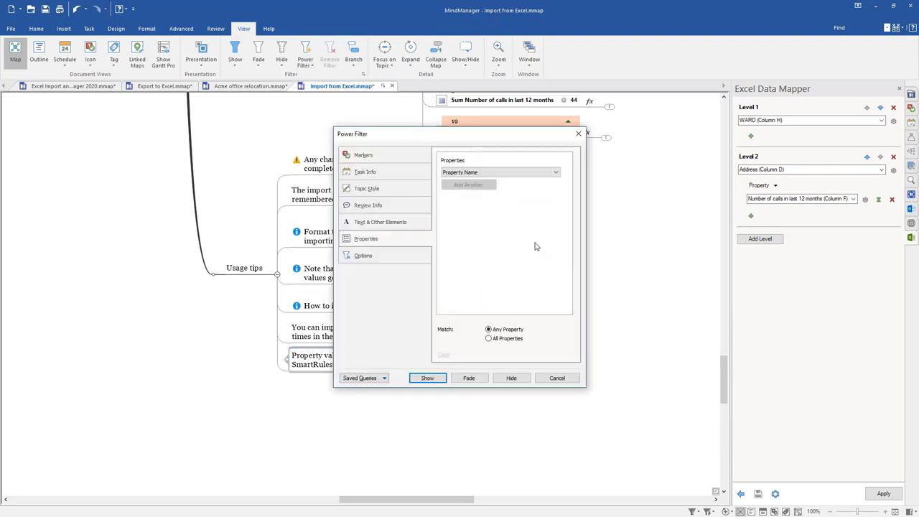
click(557, 173)
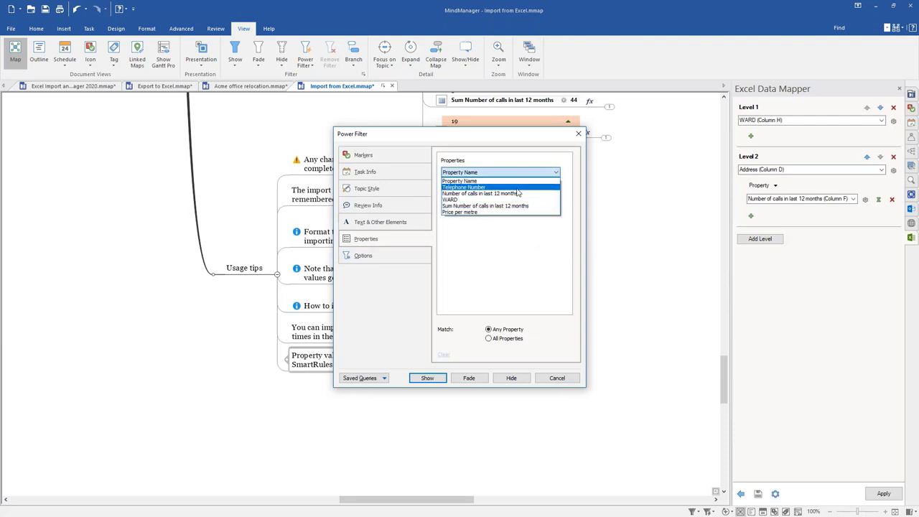
click(516, 193)
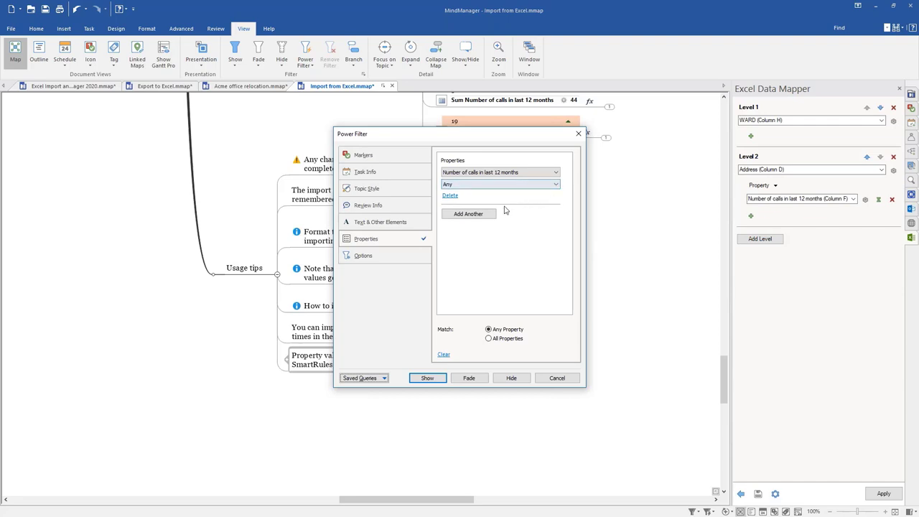
click(555, 185)
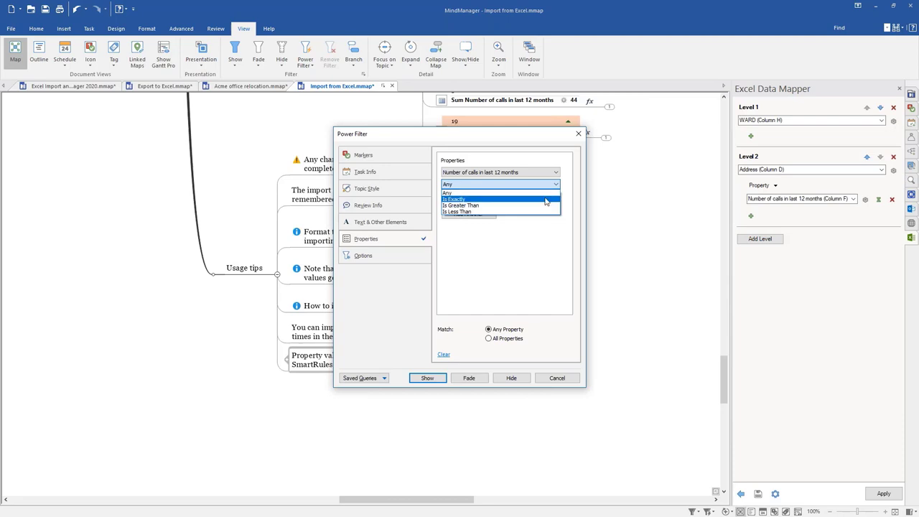
click(525, 205)
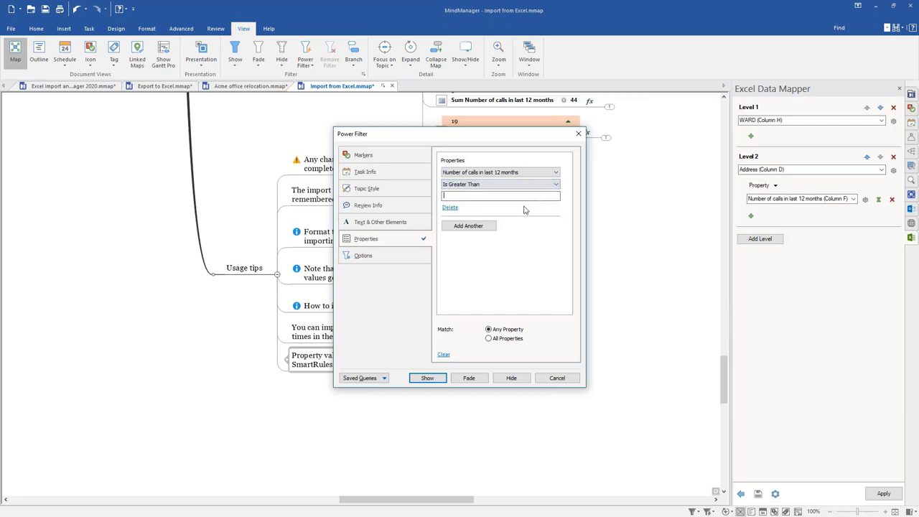
text(100)
click(555, 379)
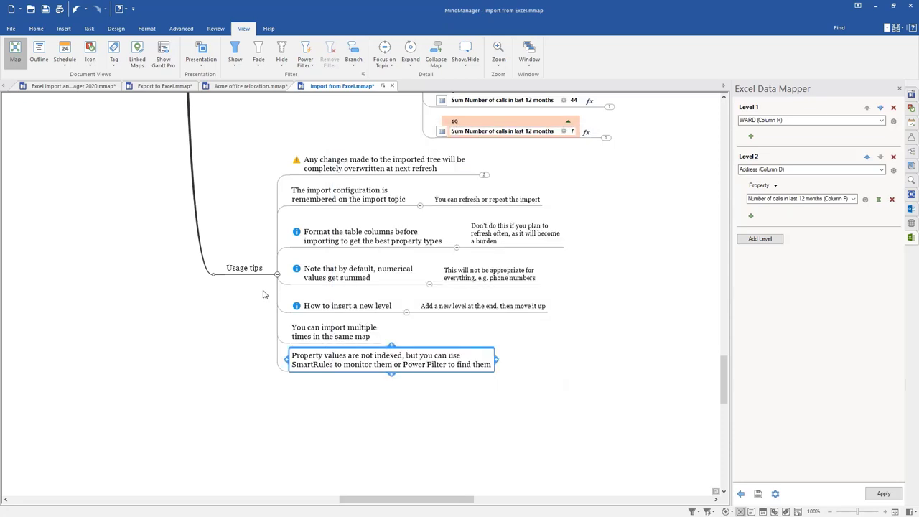
Step: Open the Excel Import and Export map, expanding Wrap-up and its not-symmetrical note
click(92, 87)
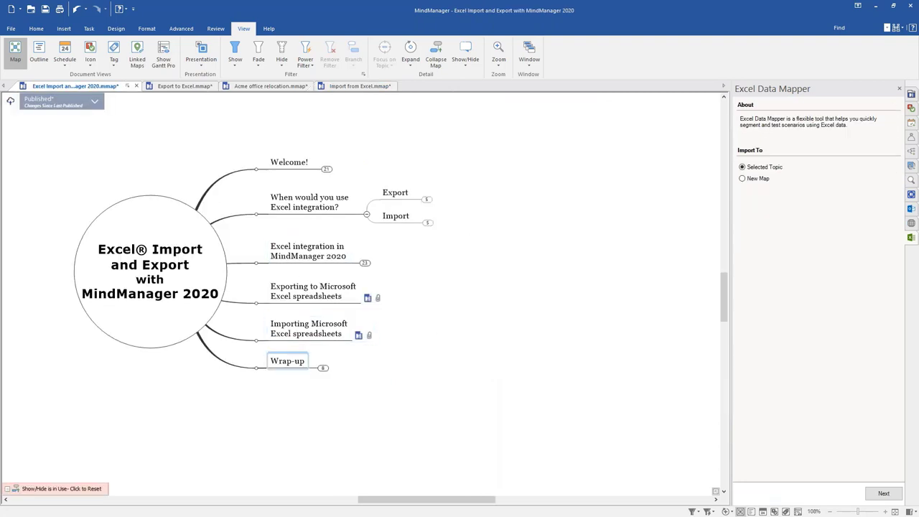
click(323, 368)
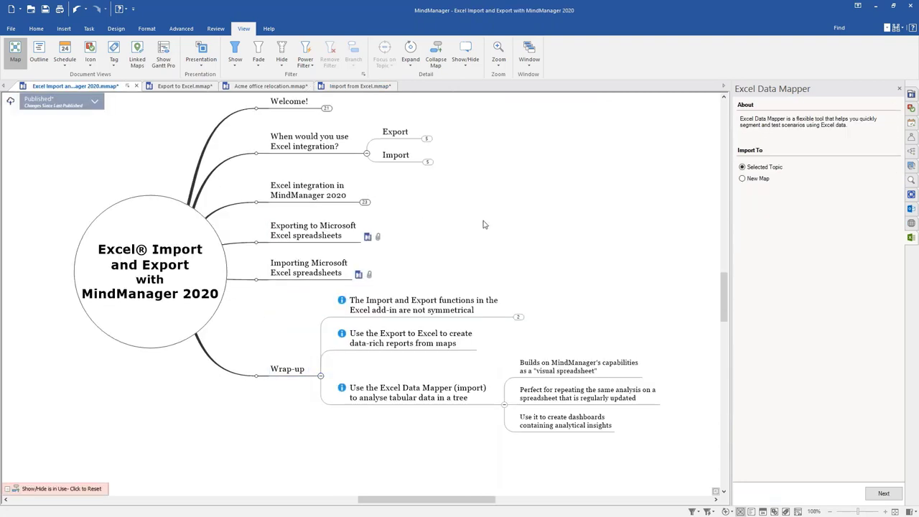
click(519, 317)
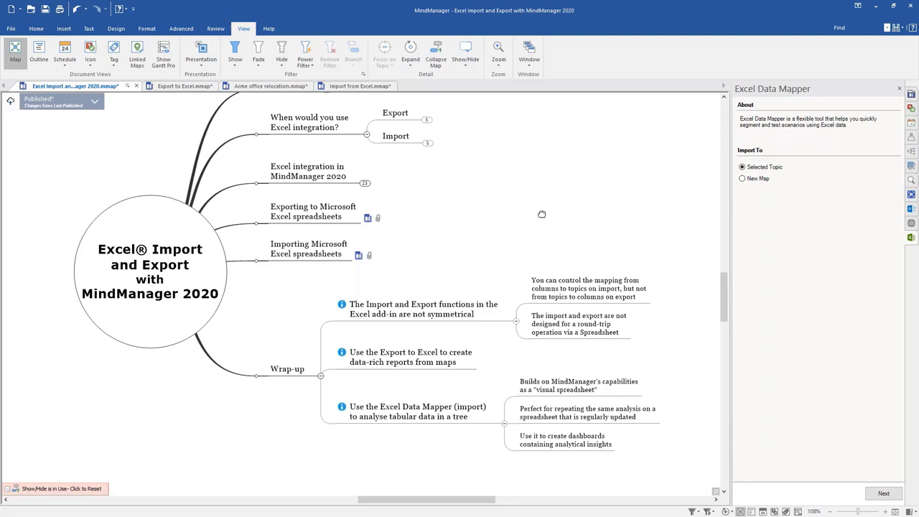
click(420, 359)
click(426, 350)
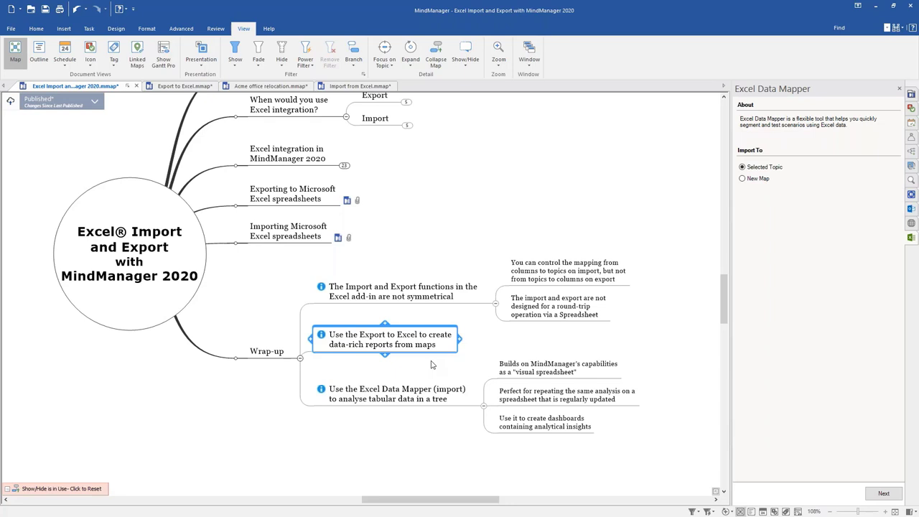
click(424, 402)
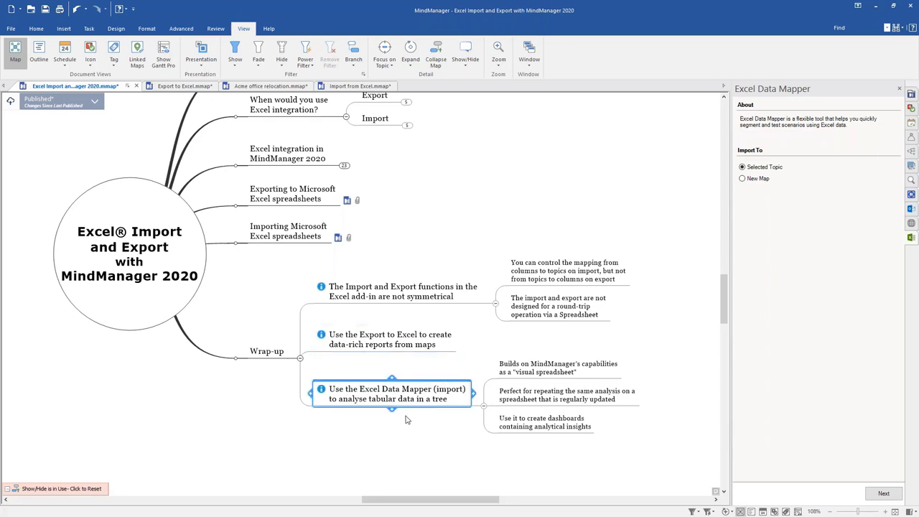